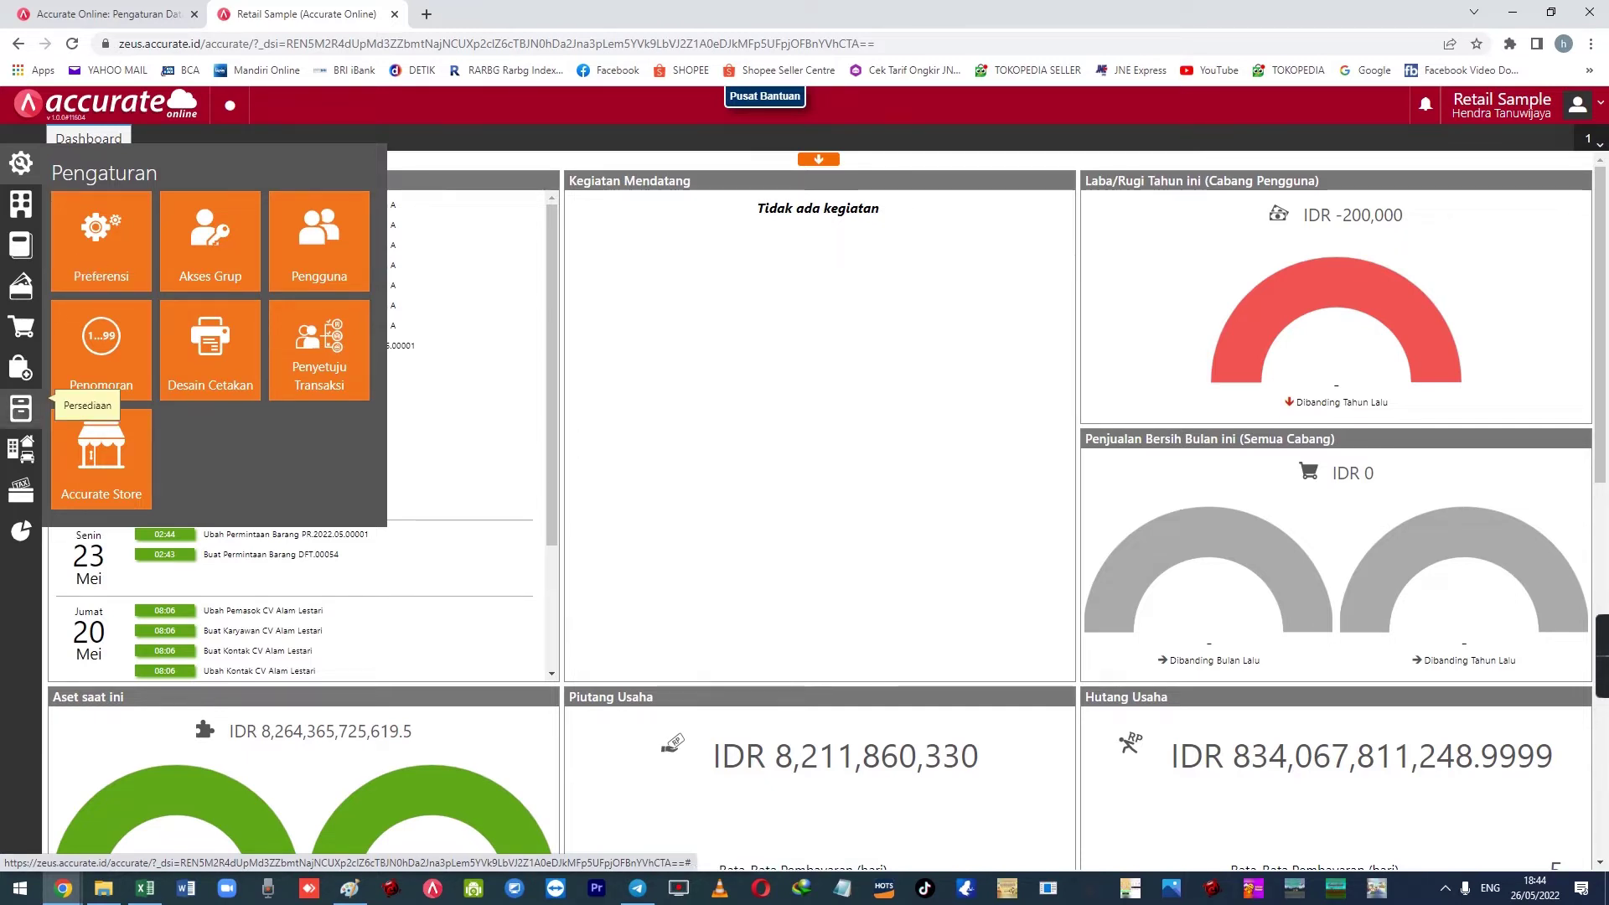
- Open the Gudang (warehouse) module under Persediaan and display the list of existing warehouses
click(25, 408)
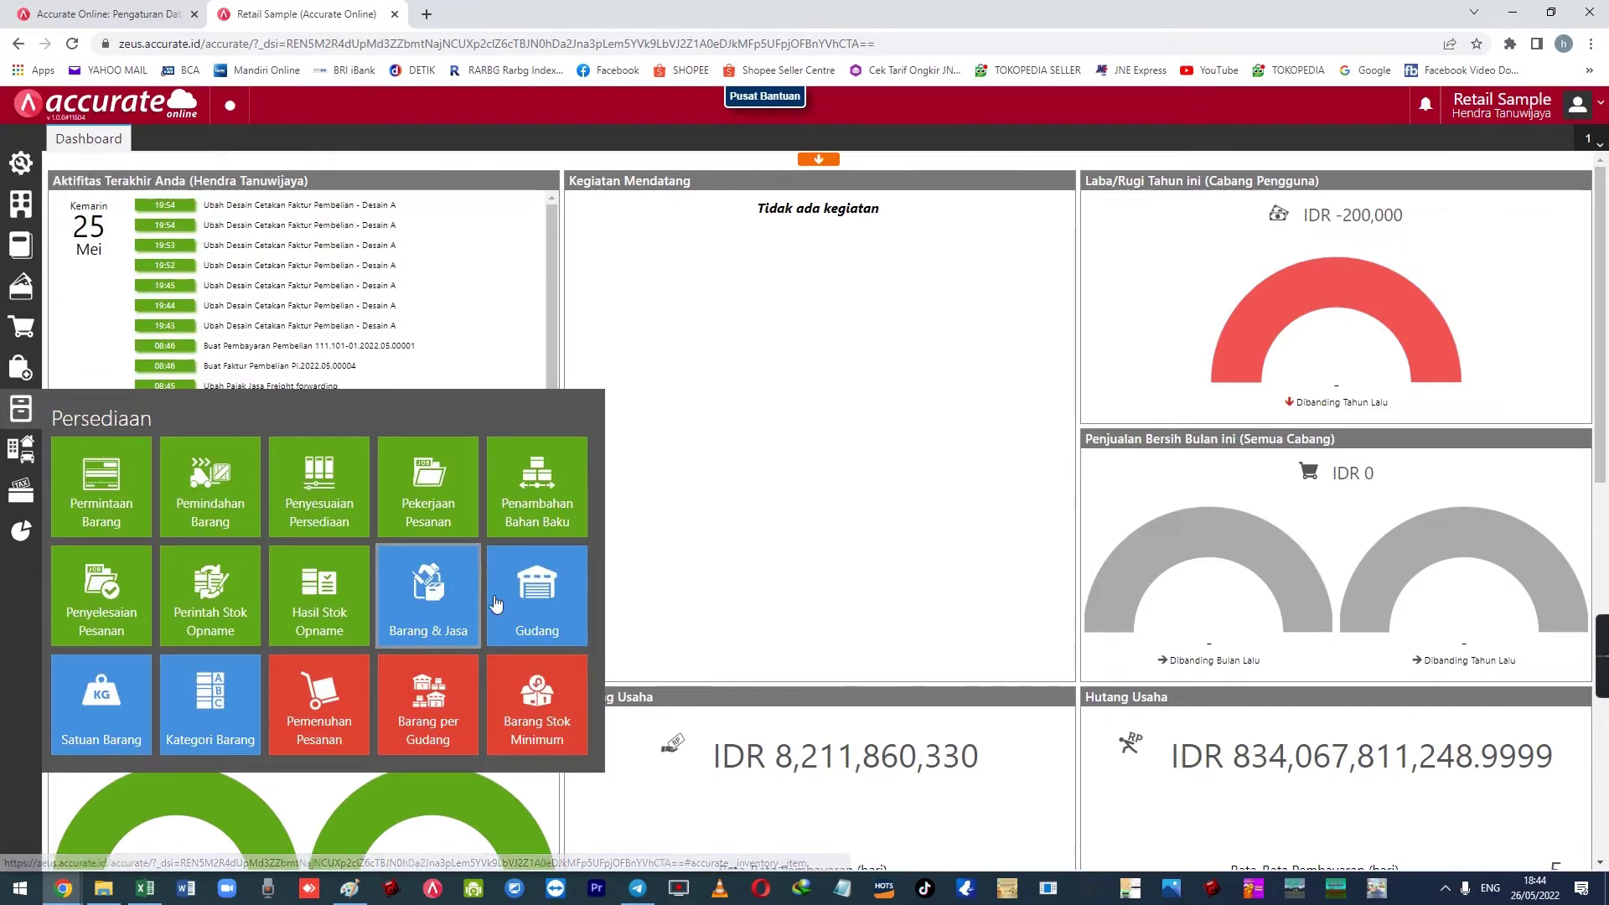
click(536, 599)
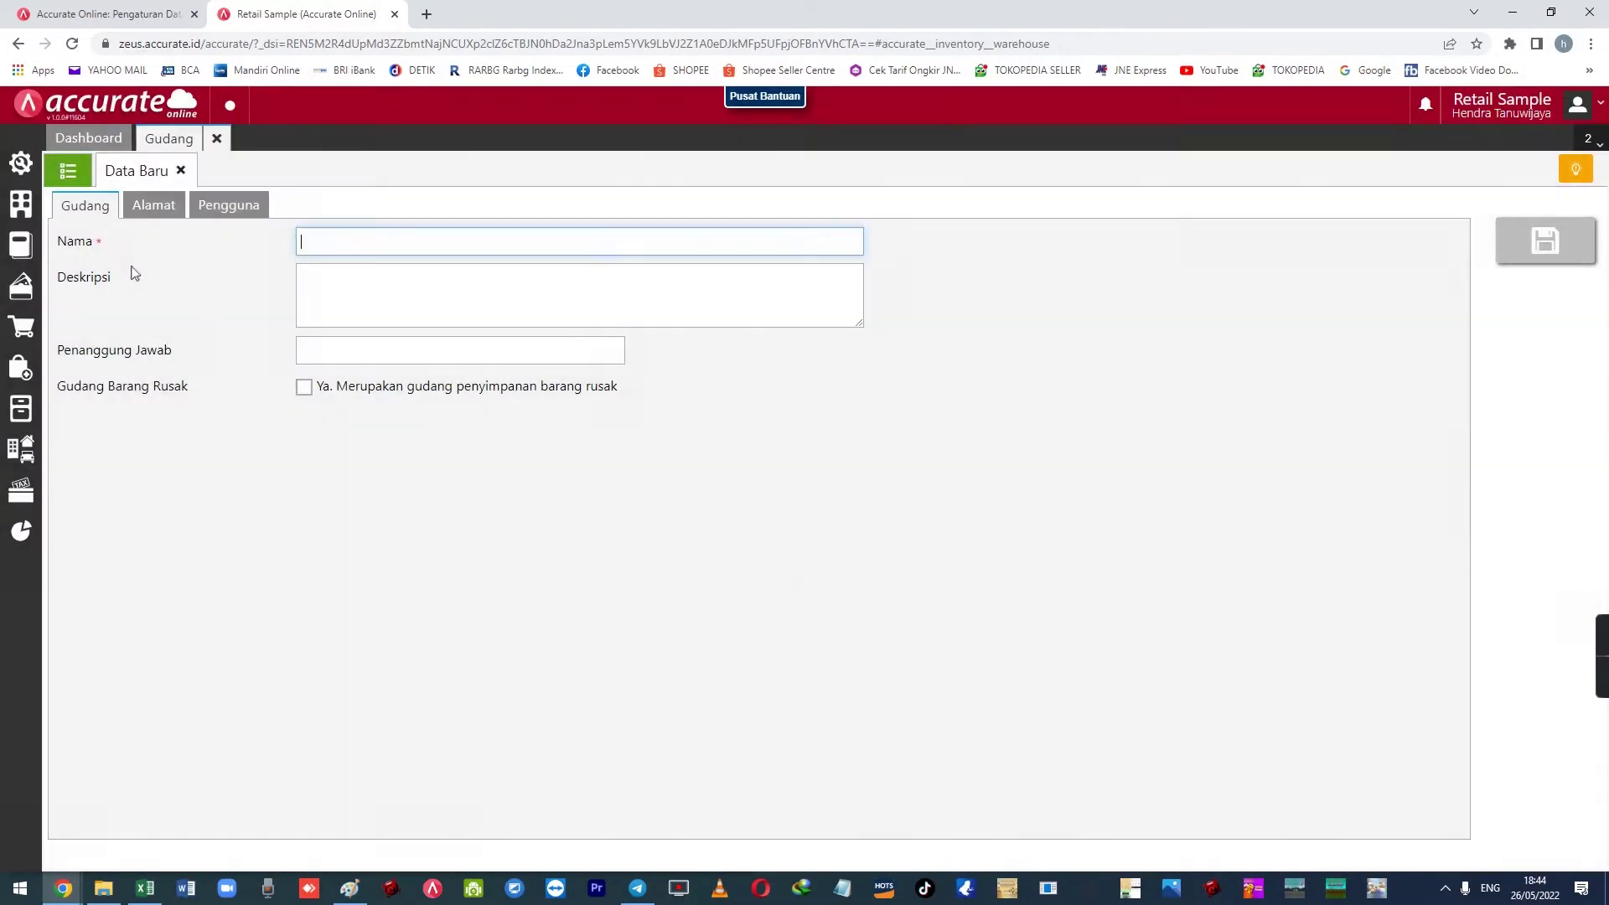
click(68, 170)
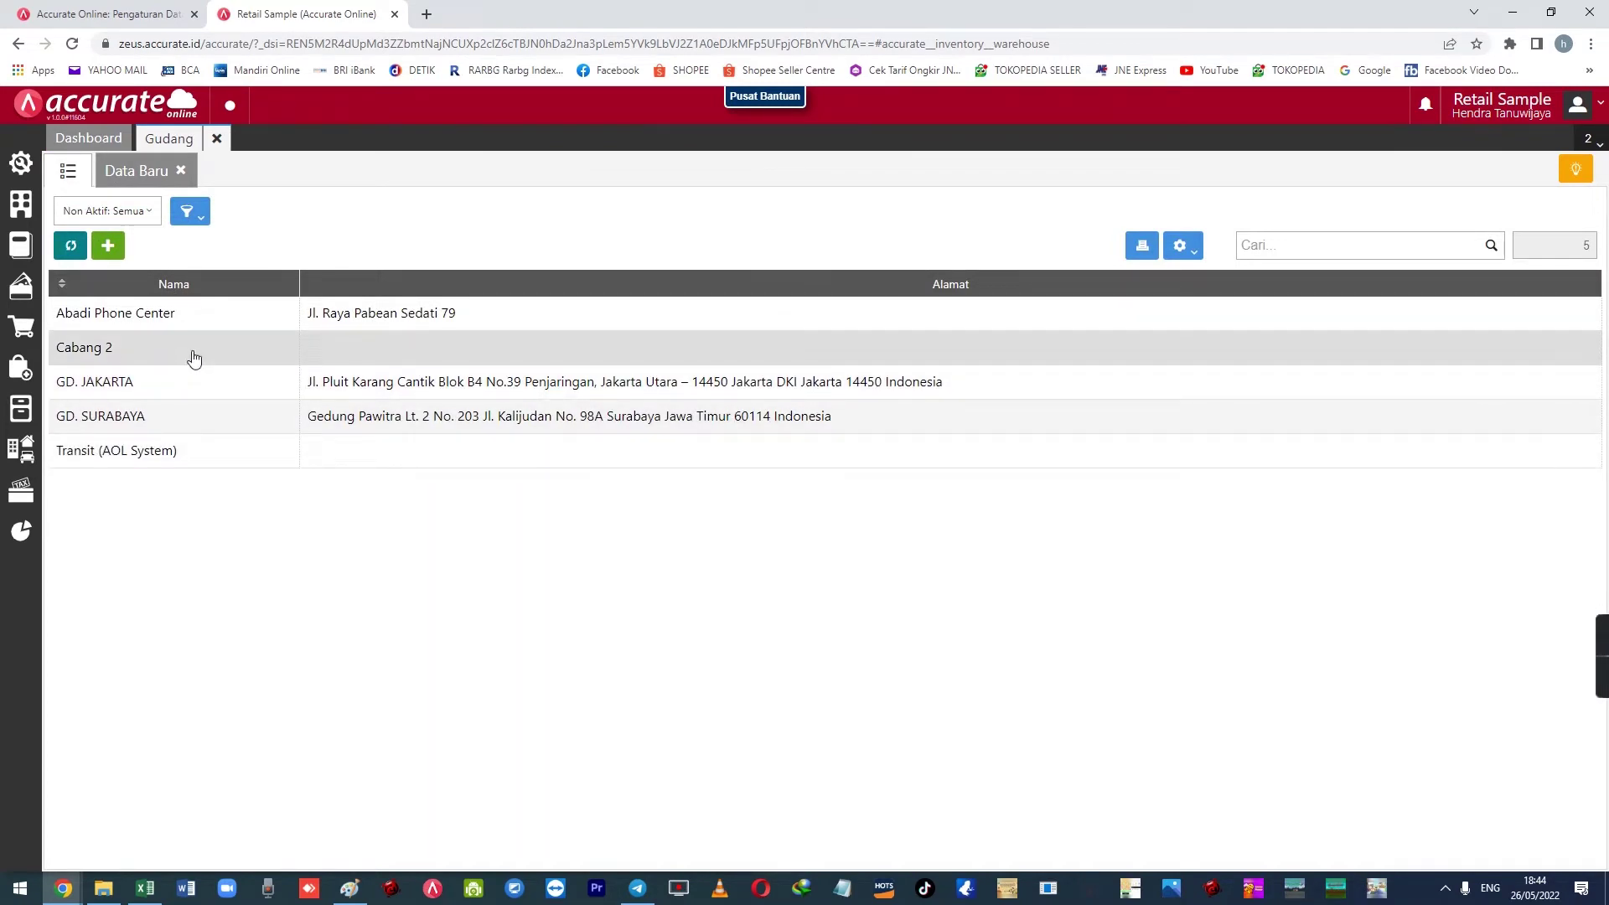
- Open the company's Cabang (branch) module and display the list of existing branches
click(21, 162)
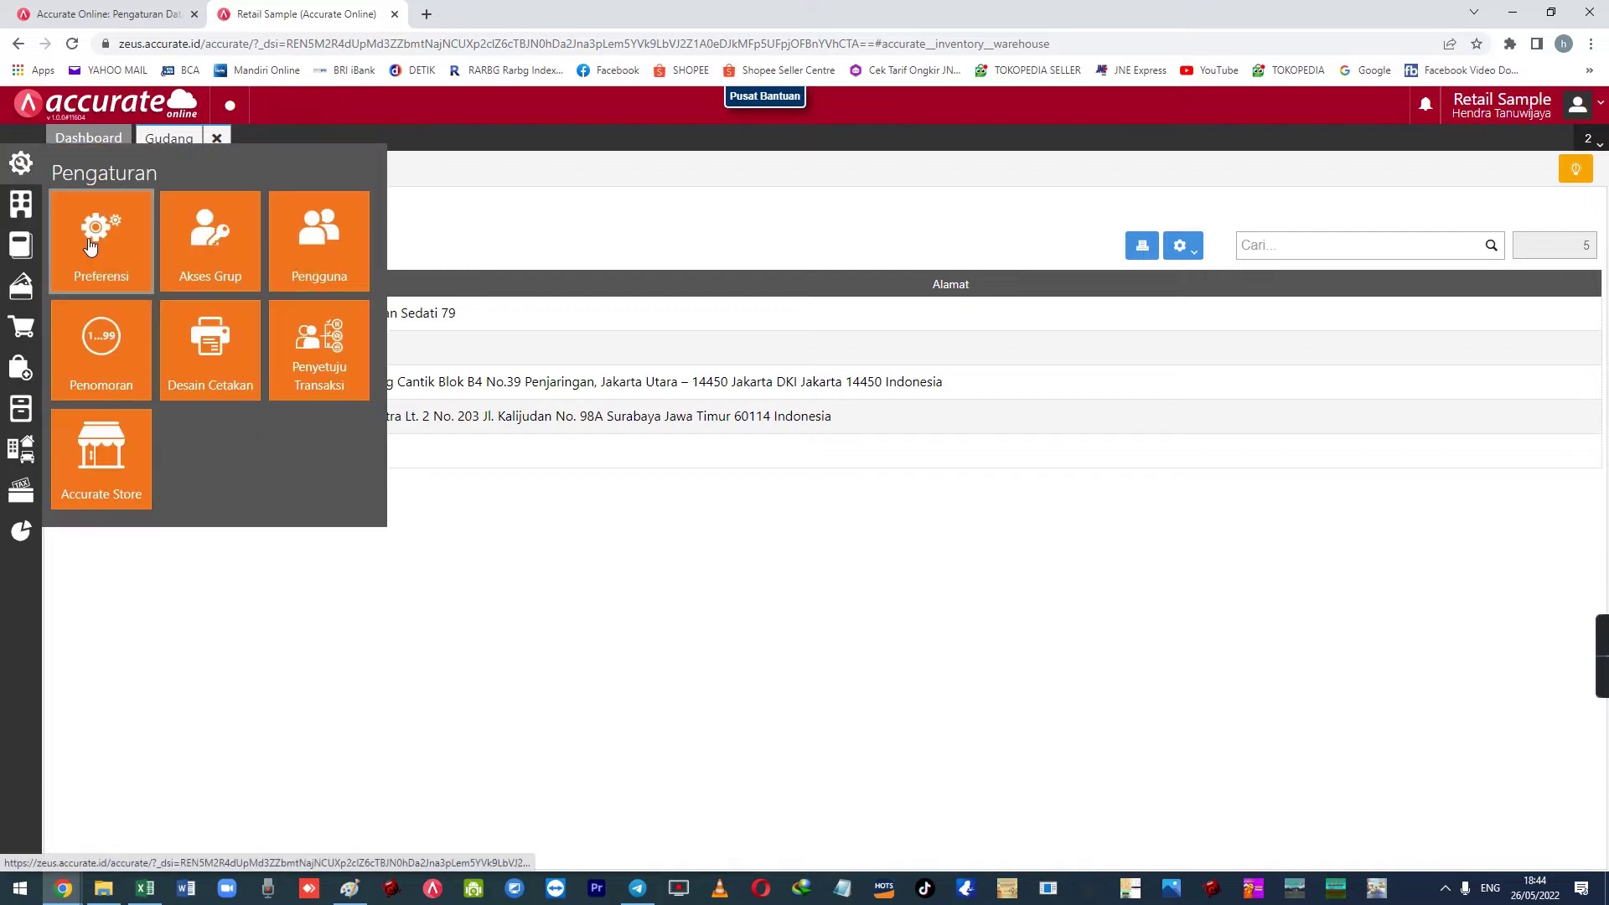
click(21, 206)
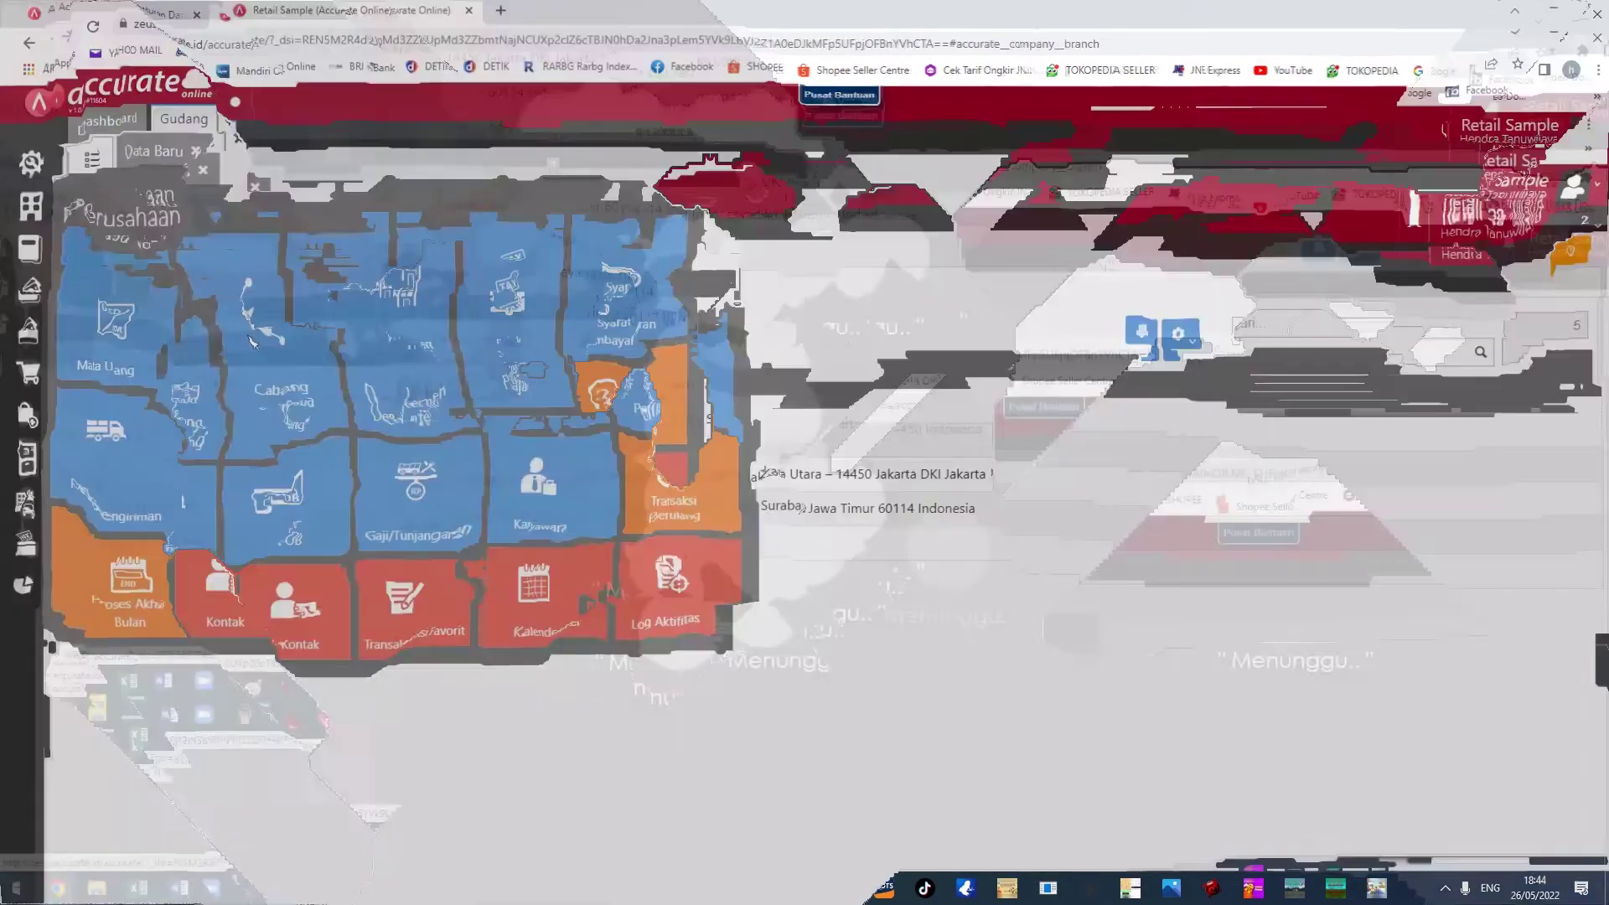
click(205, 272)
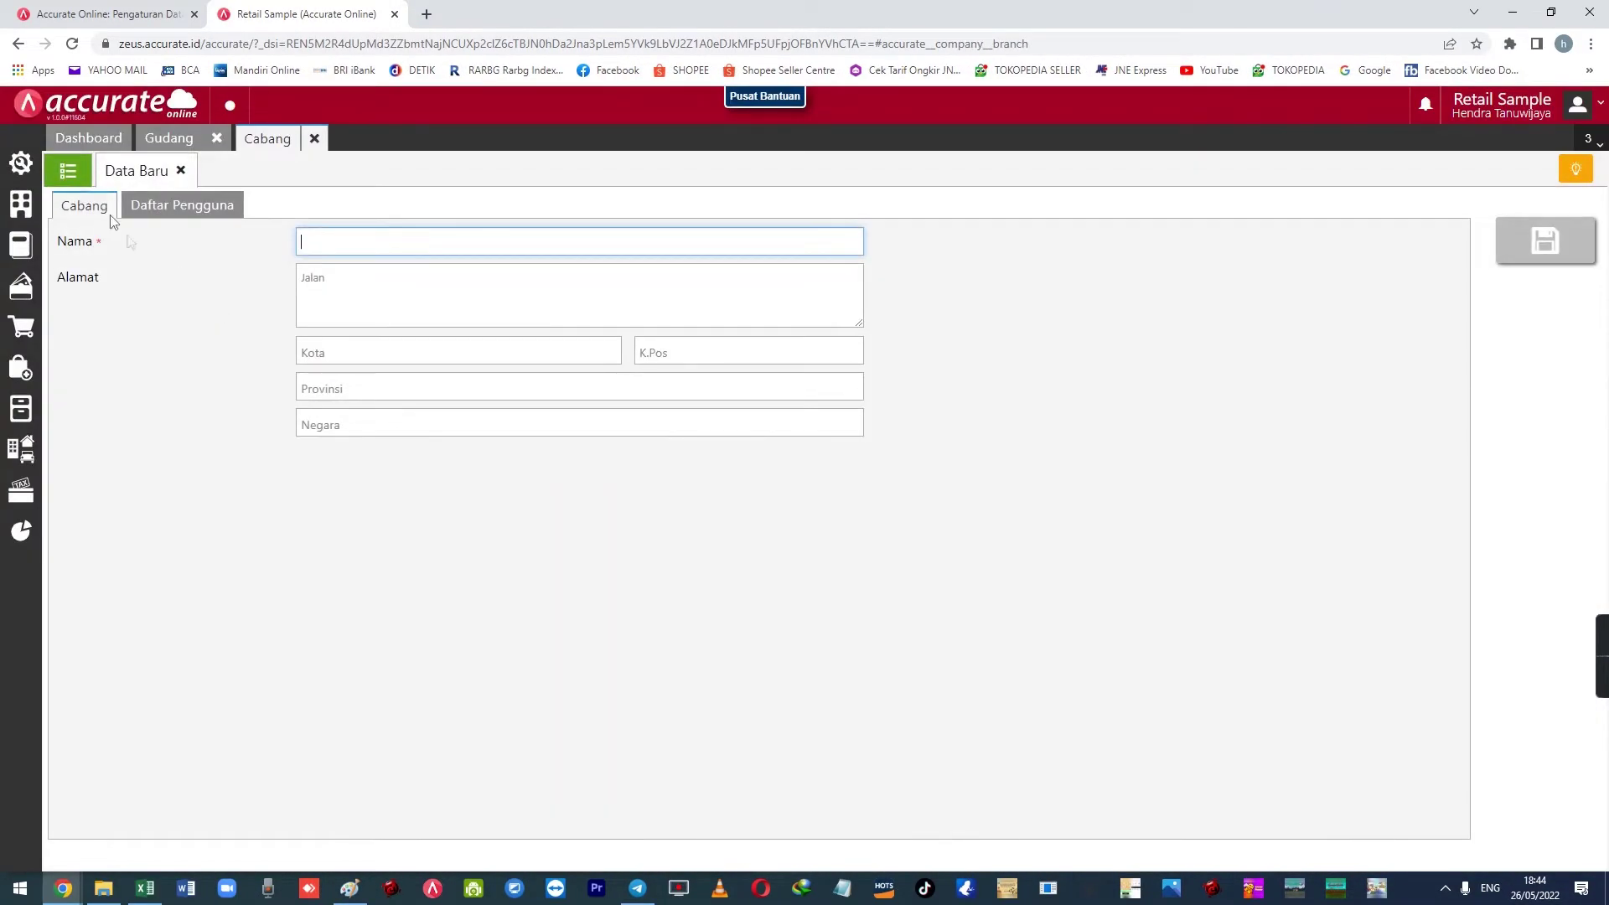
click(67, 171)
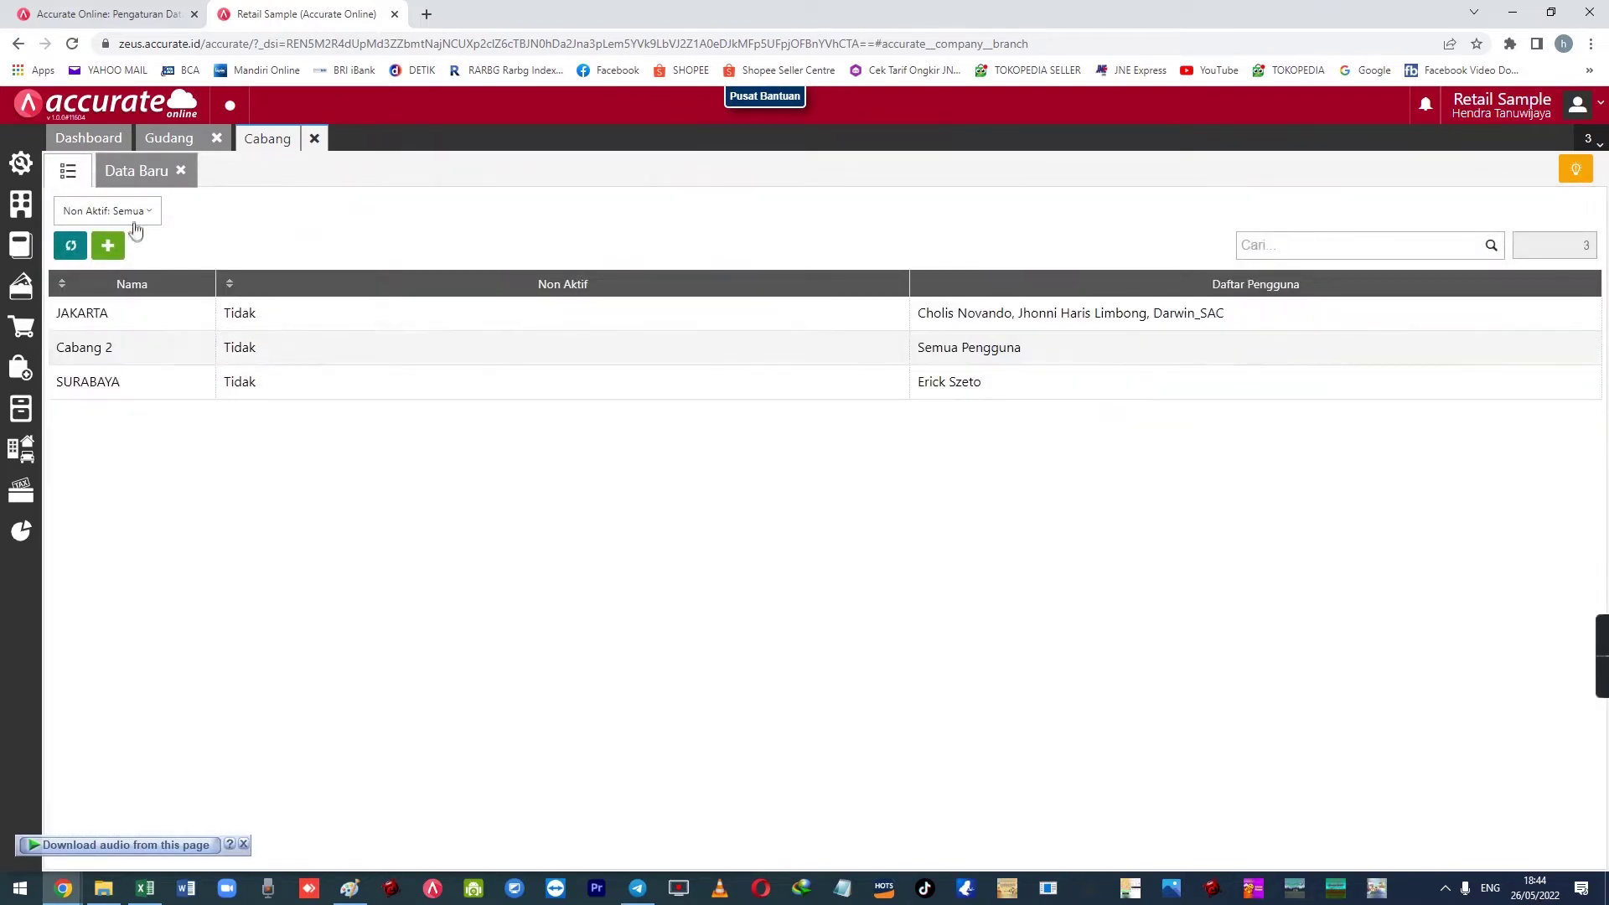
- Create a new branch named MAKASSAR, save it and accept the additional billing for the branch
click(136, 170)
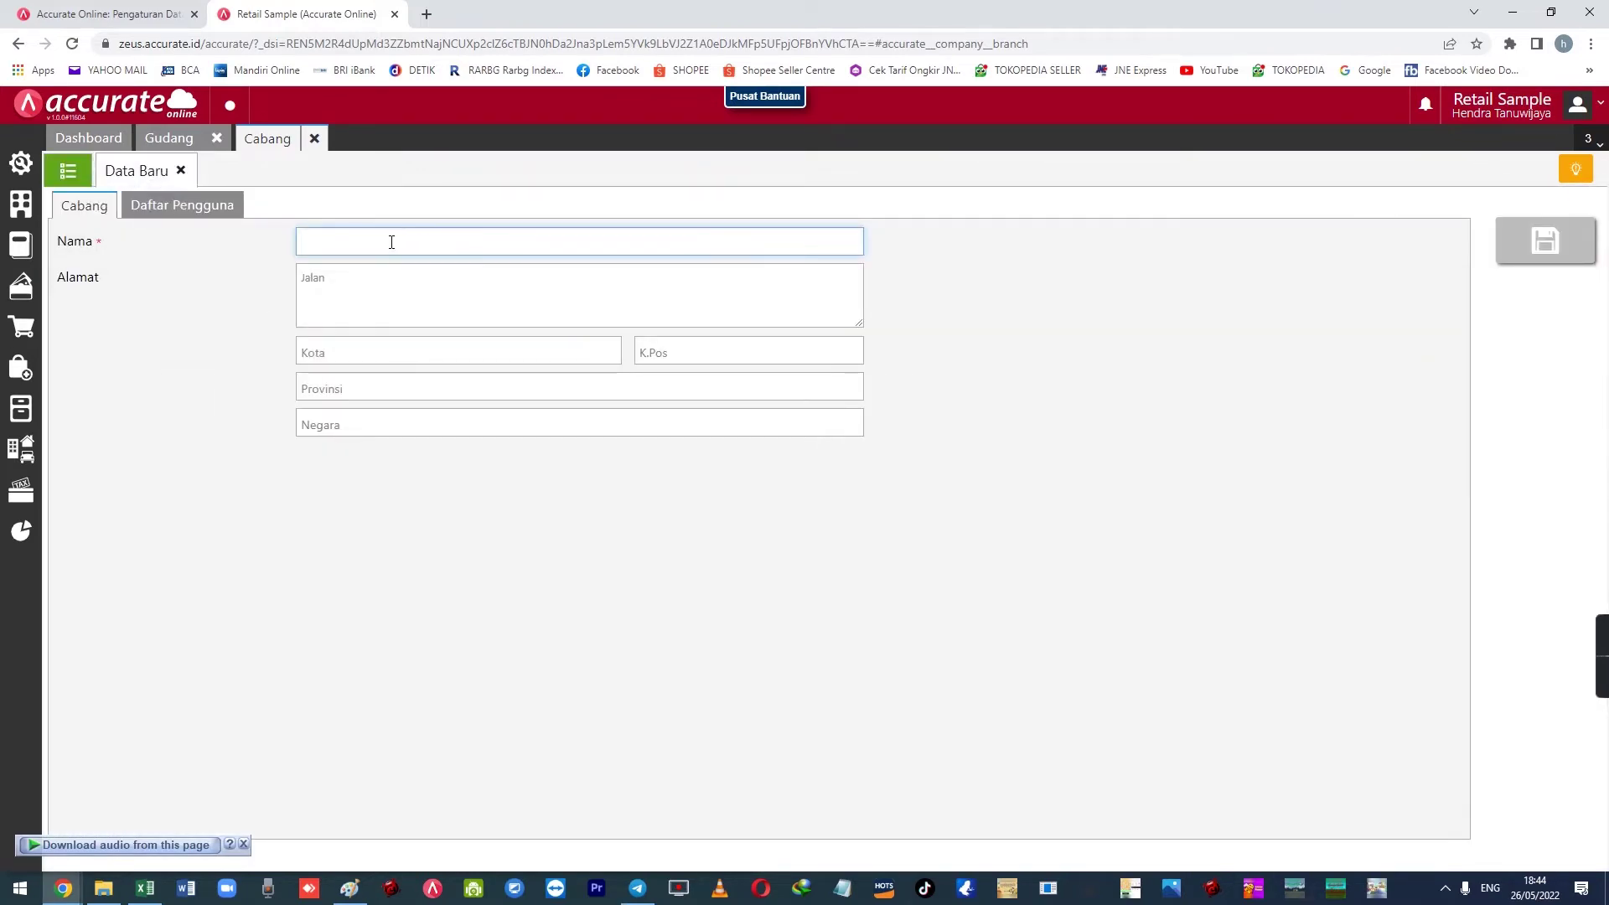
click(392, 243)
text(MAKASSAR)
key(Tab)
click(1546, 241)
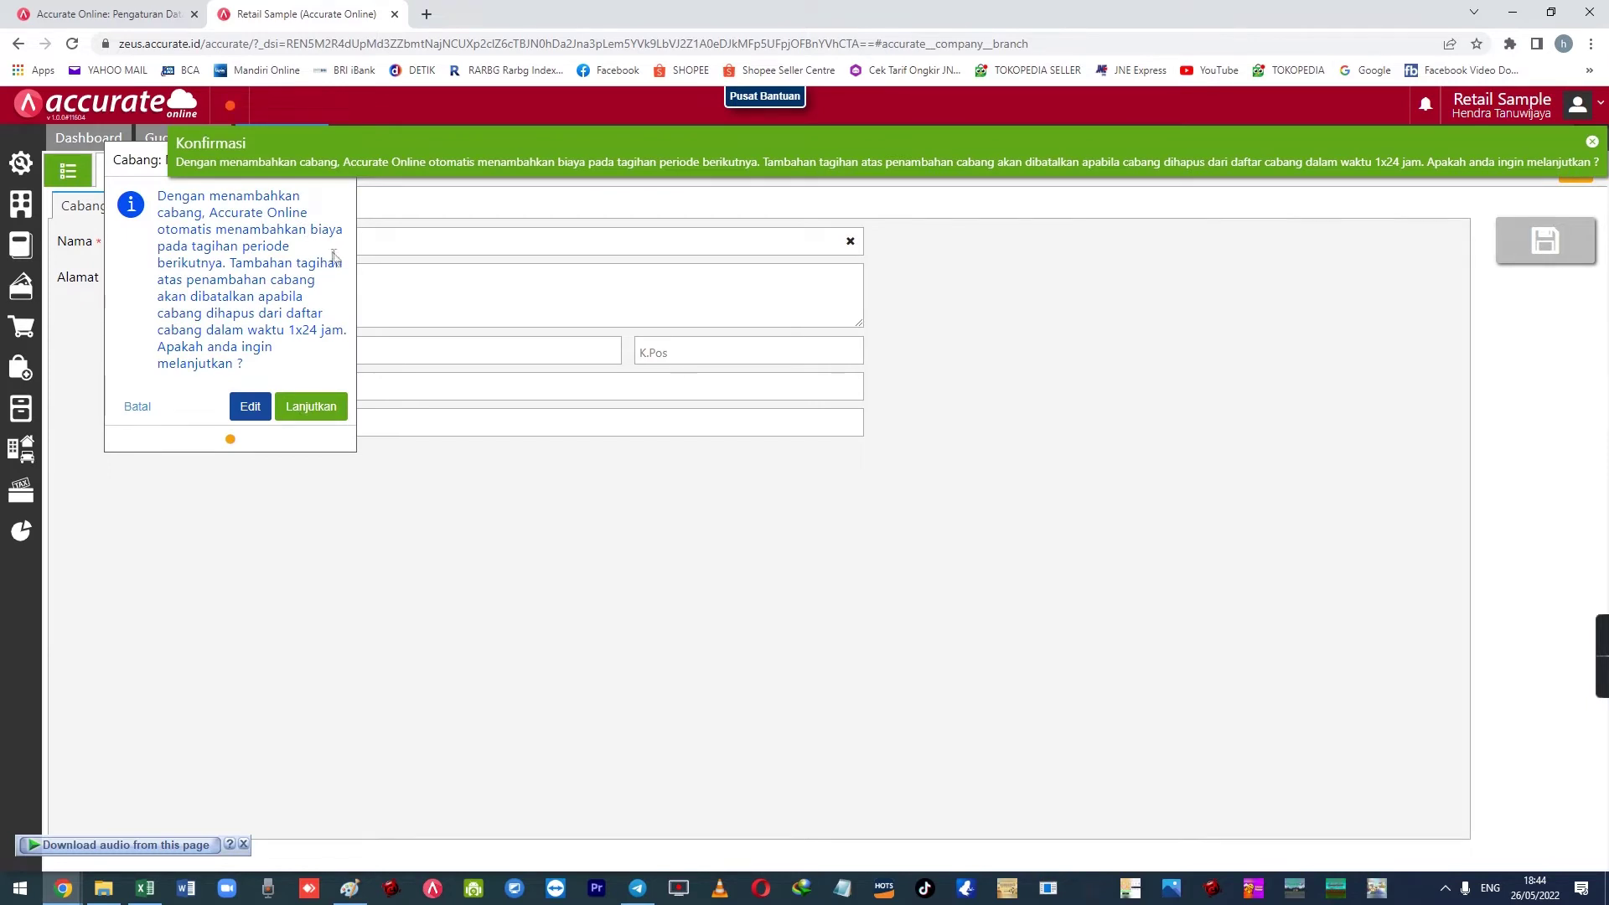
click(312, 405)
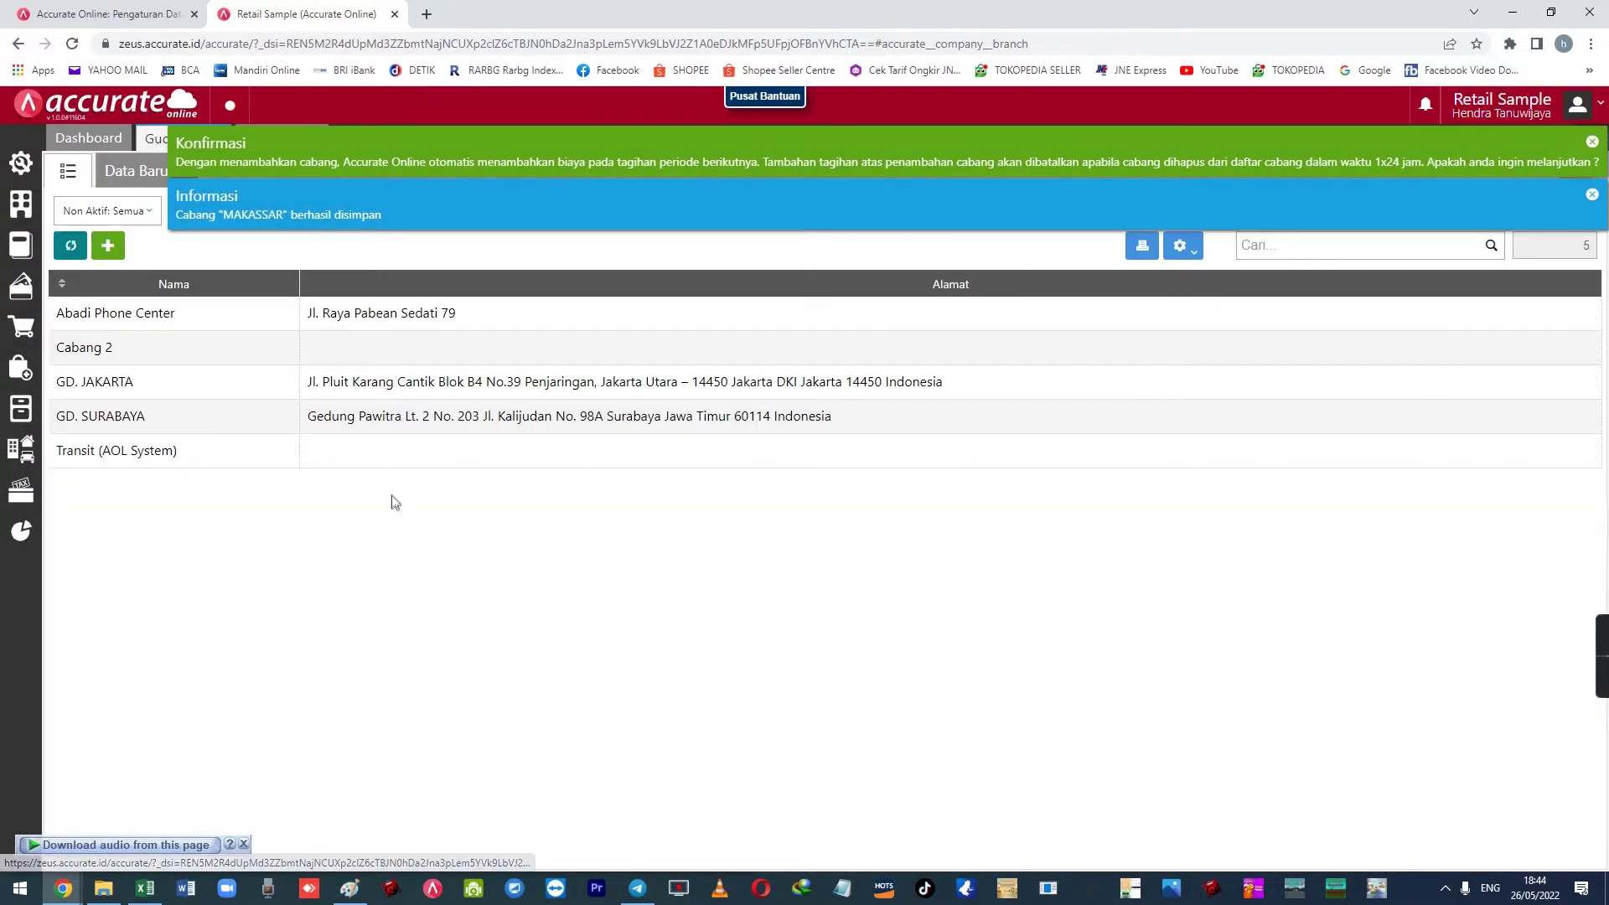
- Refresh the warehouse list, then check the branch list for the MAKASSAR entry
click(71, 245)
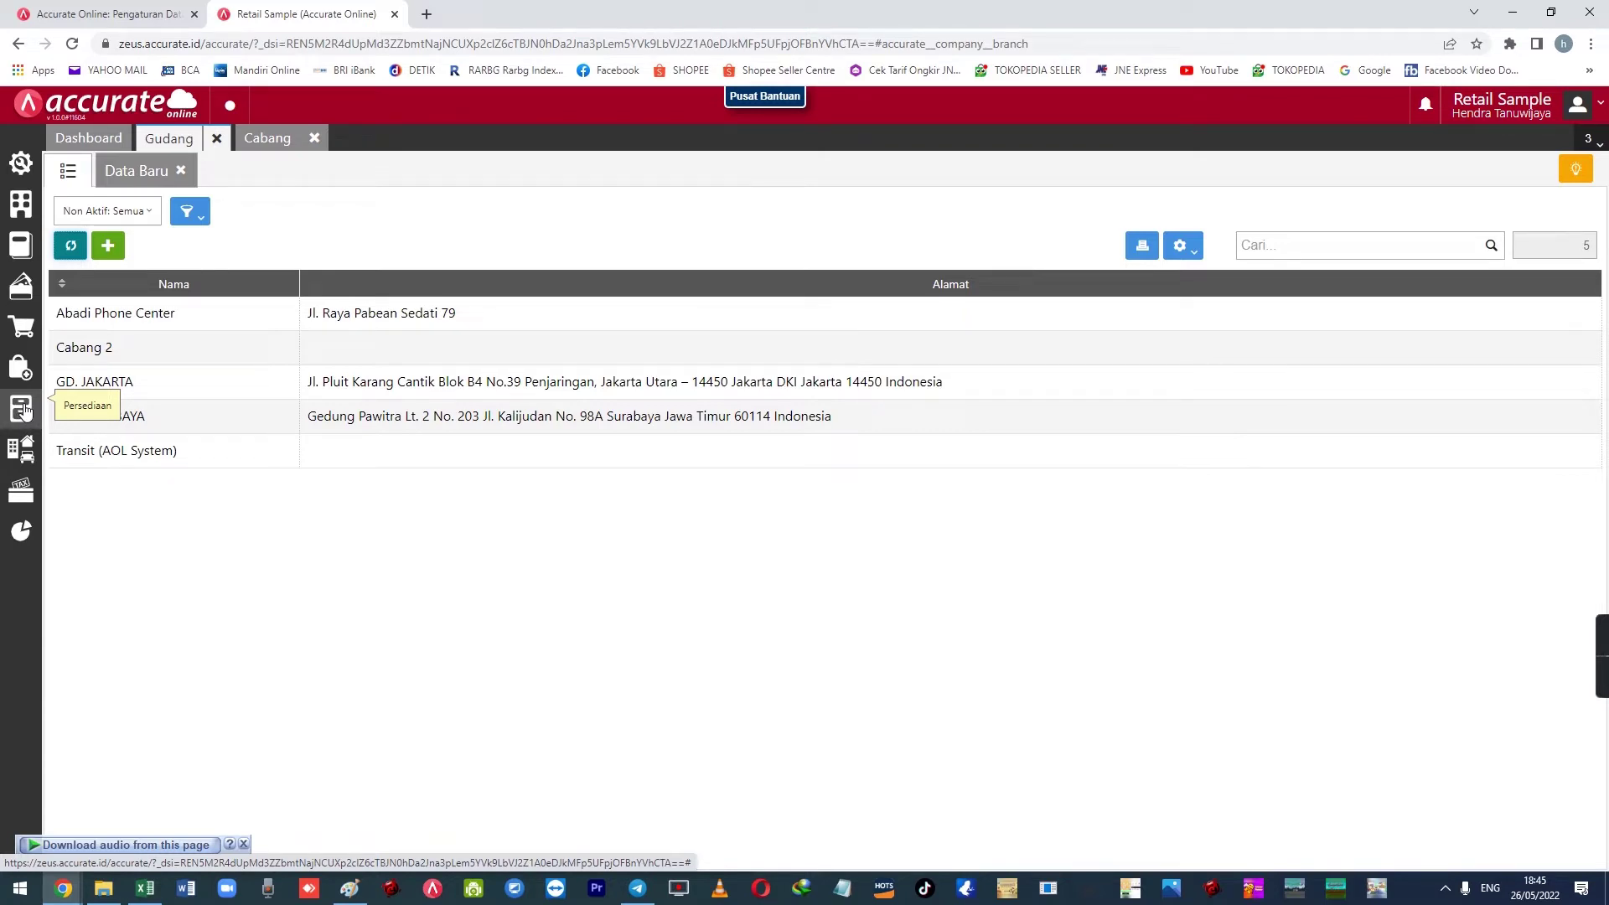
click(262, 139)
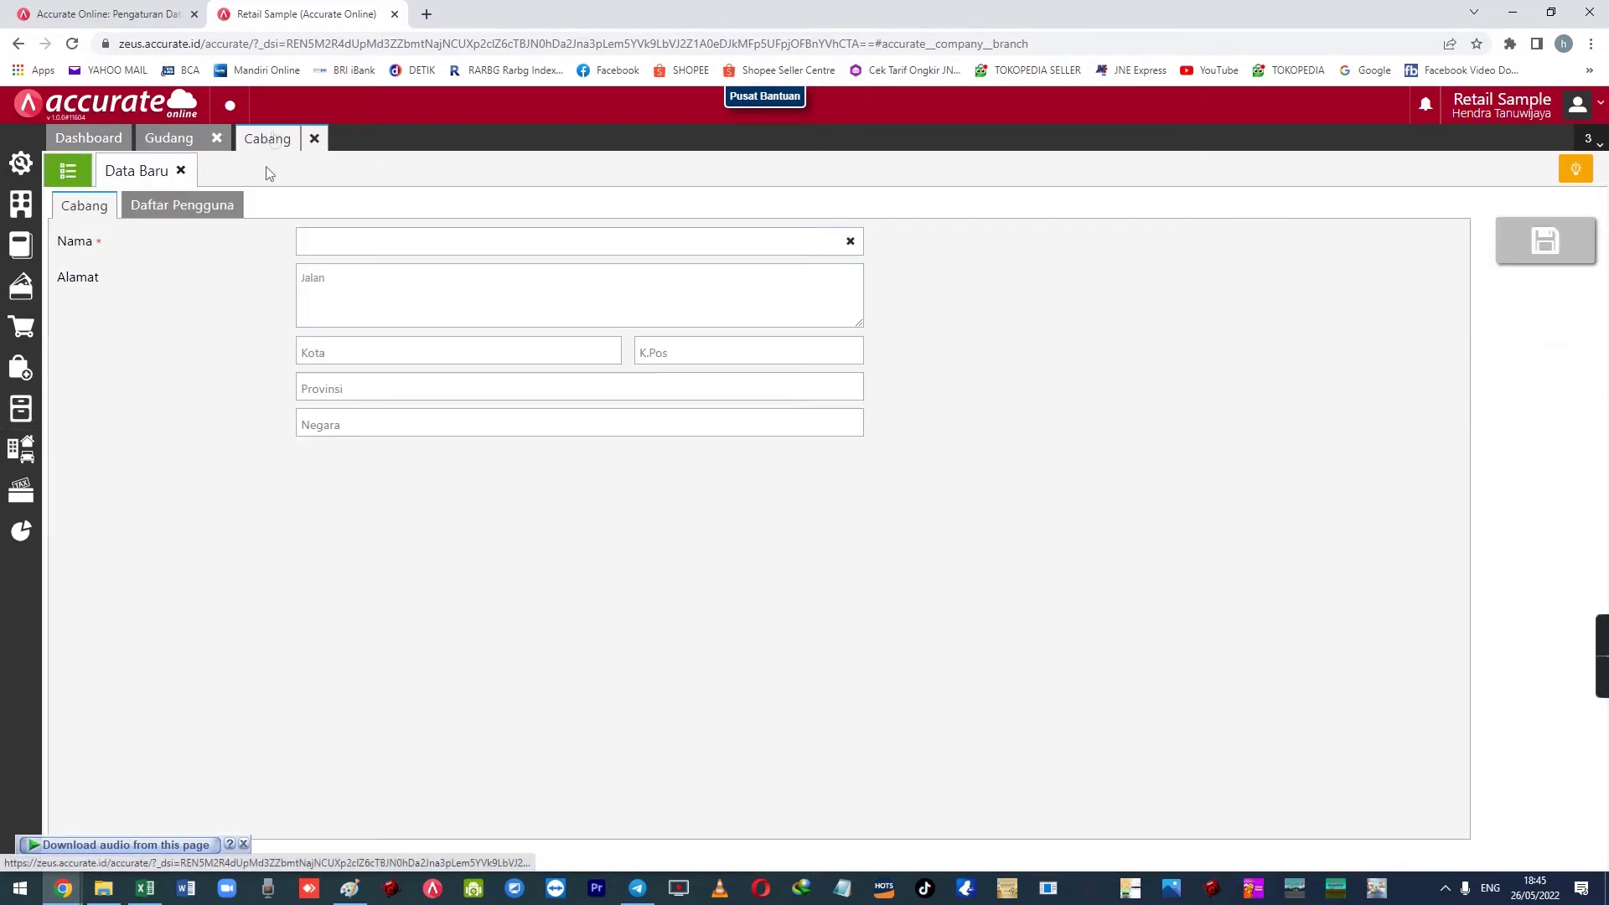
click(90, 173)
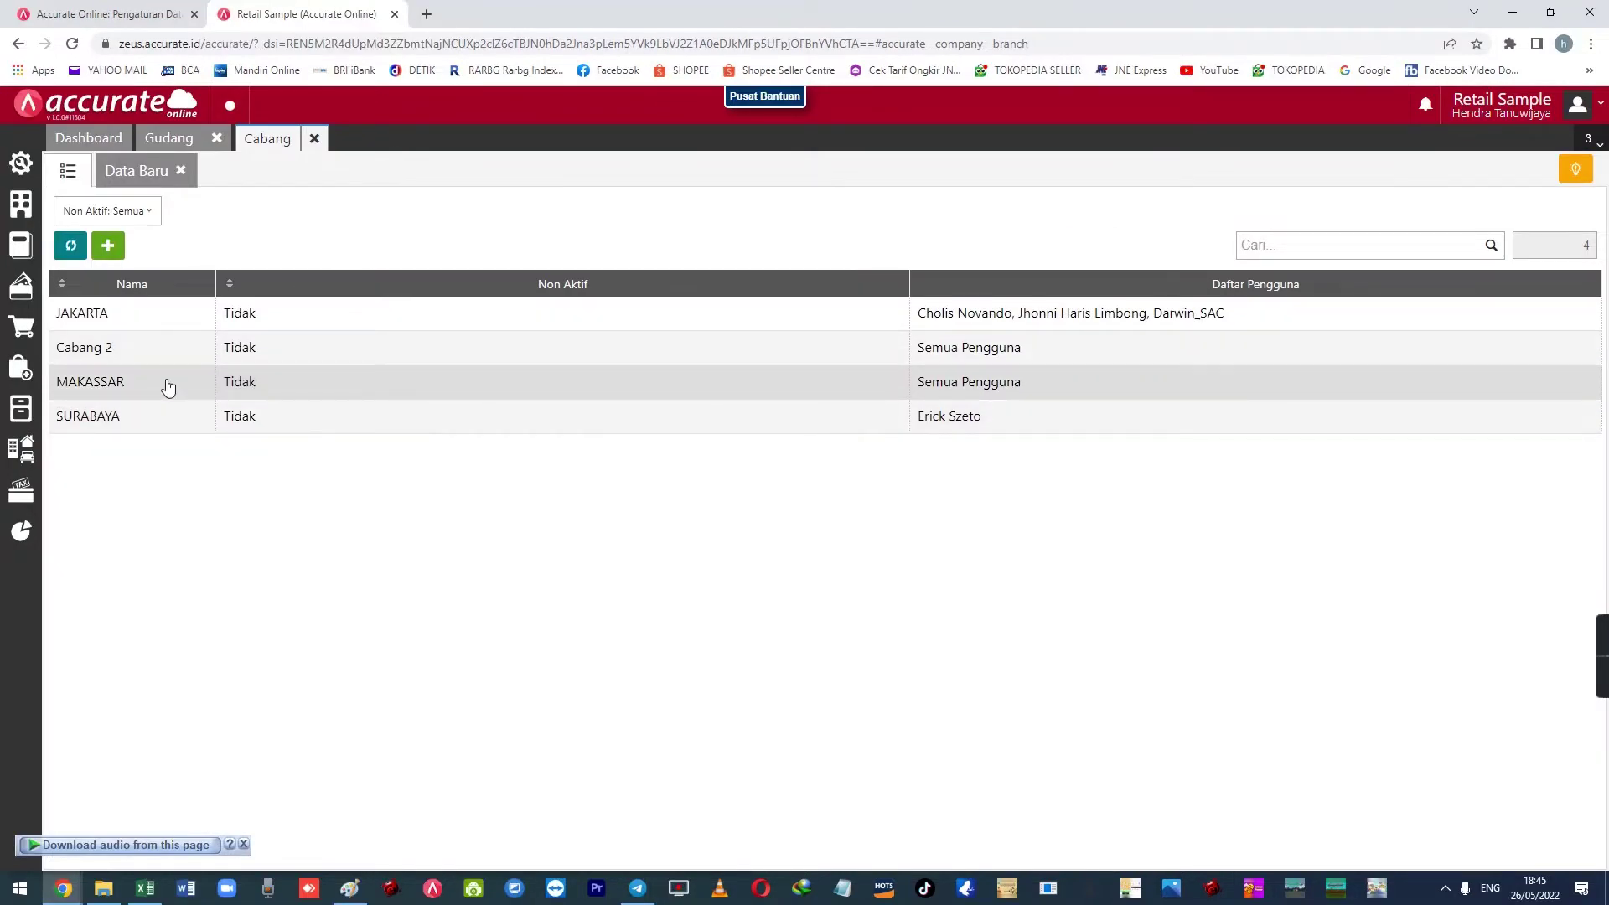
- Open Daftar Laporan and examine the Keuangan reports for those available per branch, such as Laba/Rugi Cabang
mouse_move(25, 532)
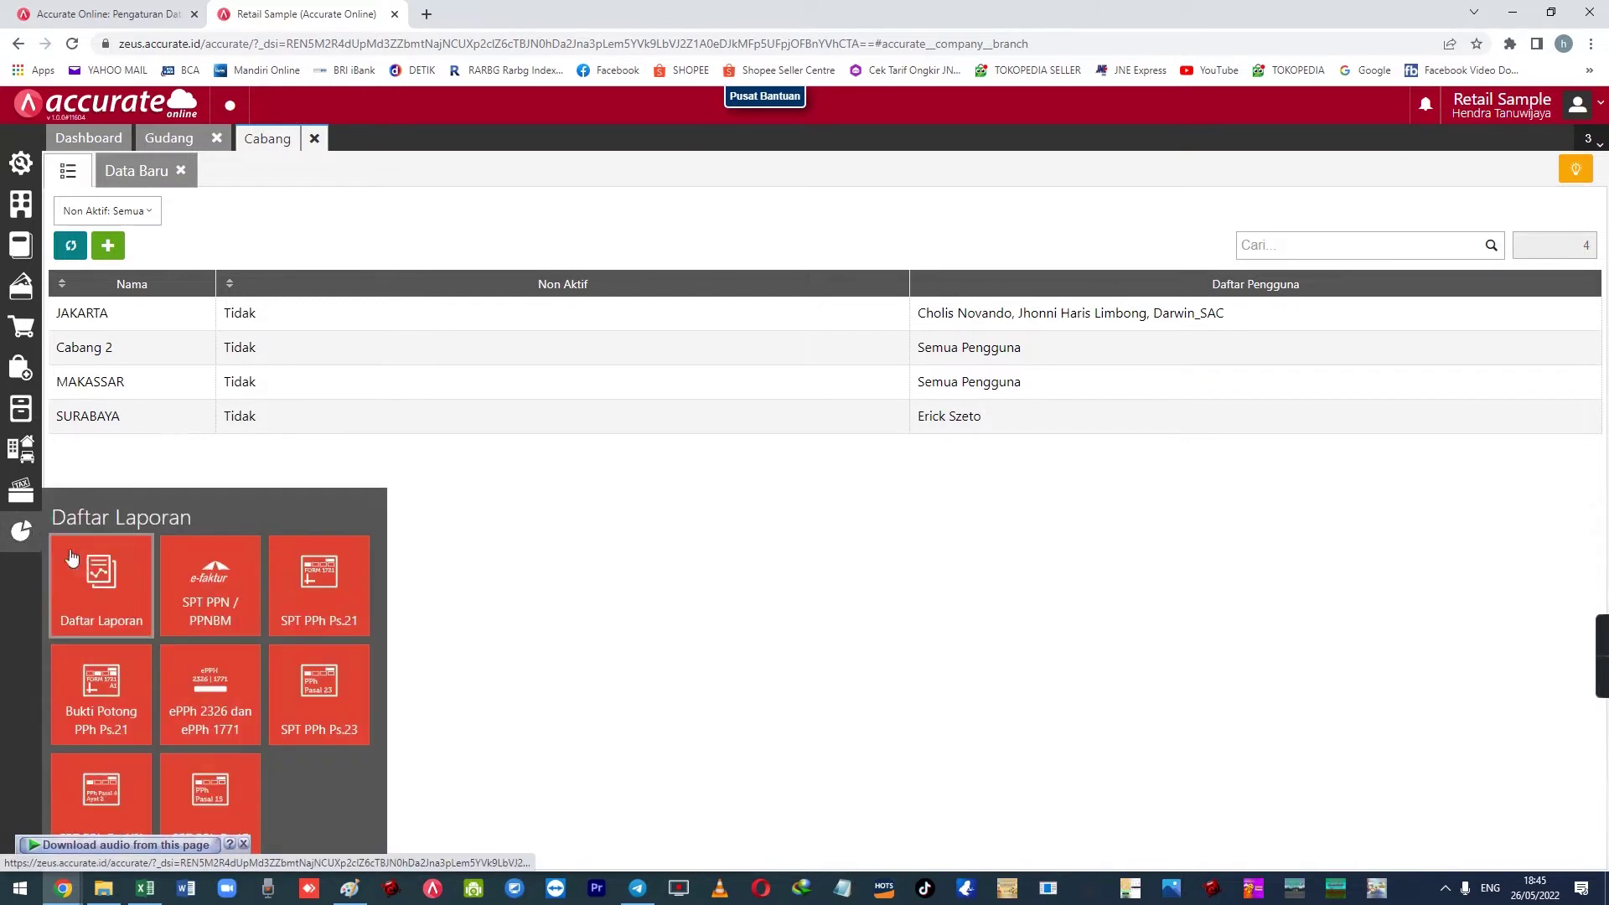
click(104, 590)
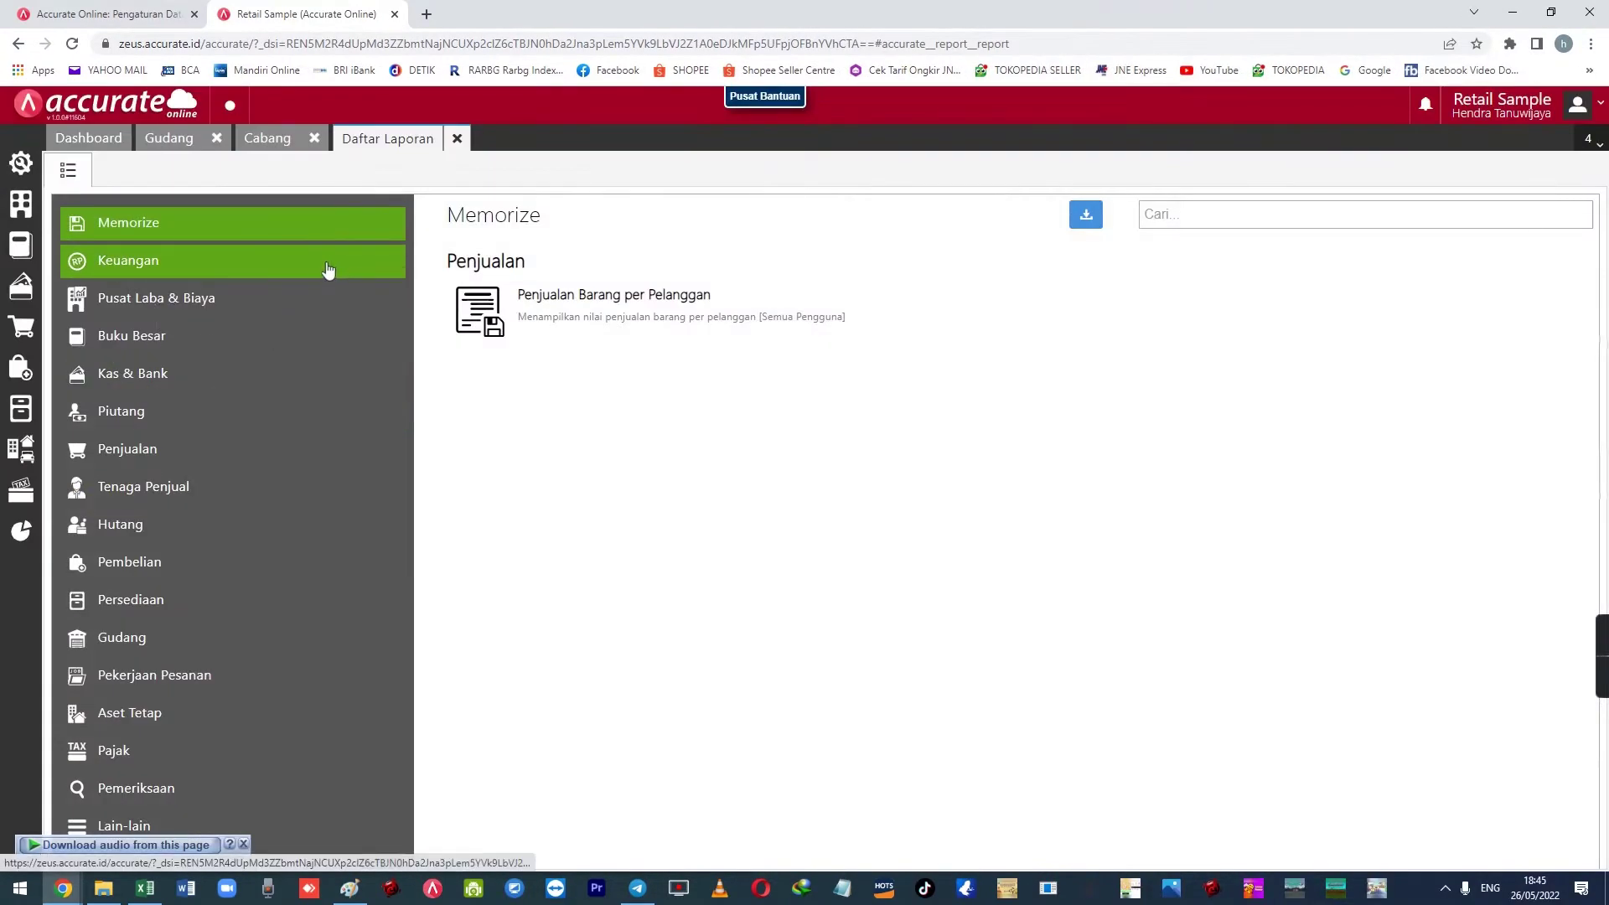
click(216, 267)
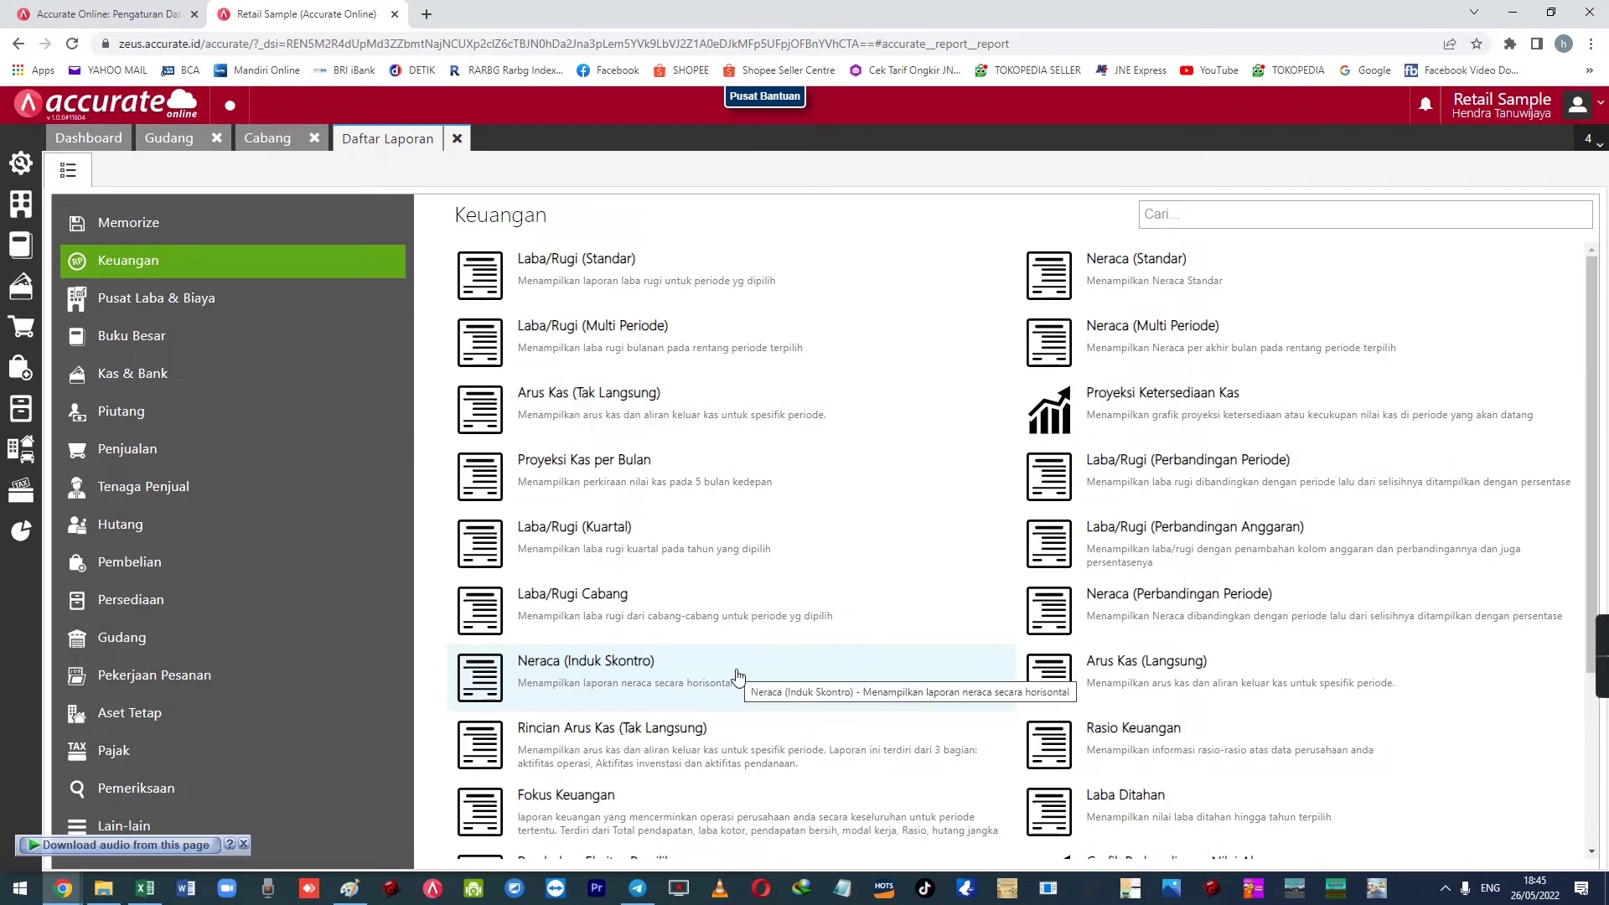
scroll(738, 676, down, 3)
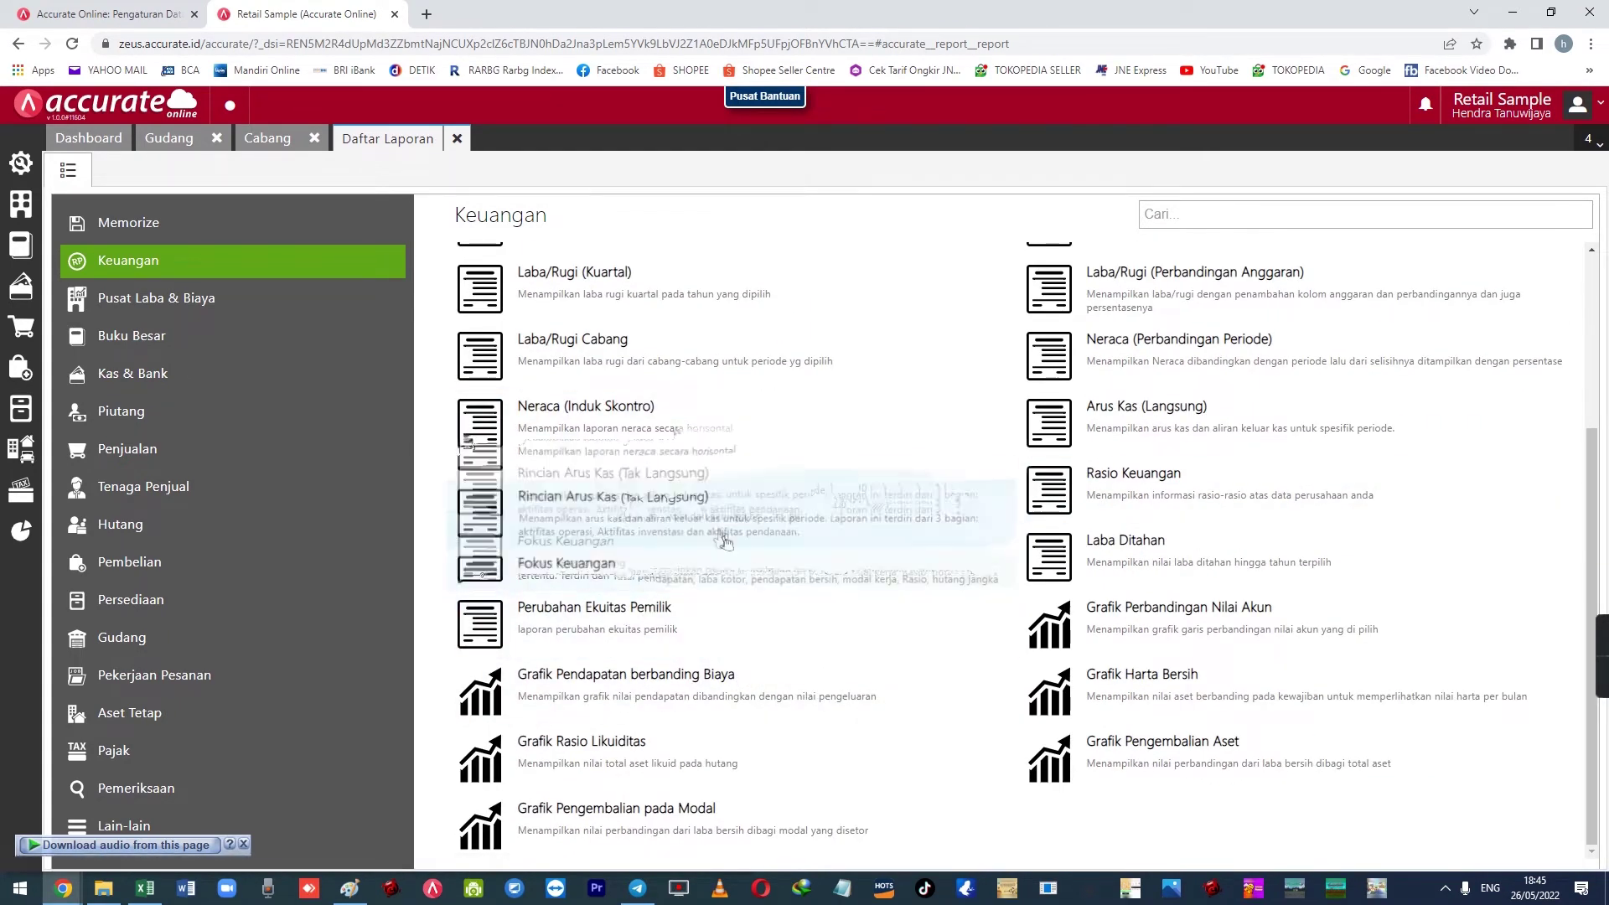
scroll(723, 520, up, 3)
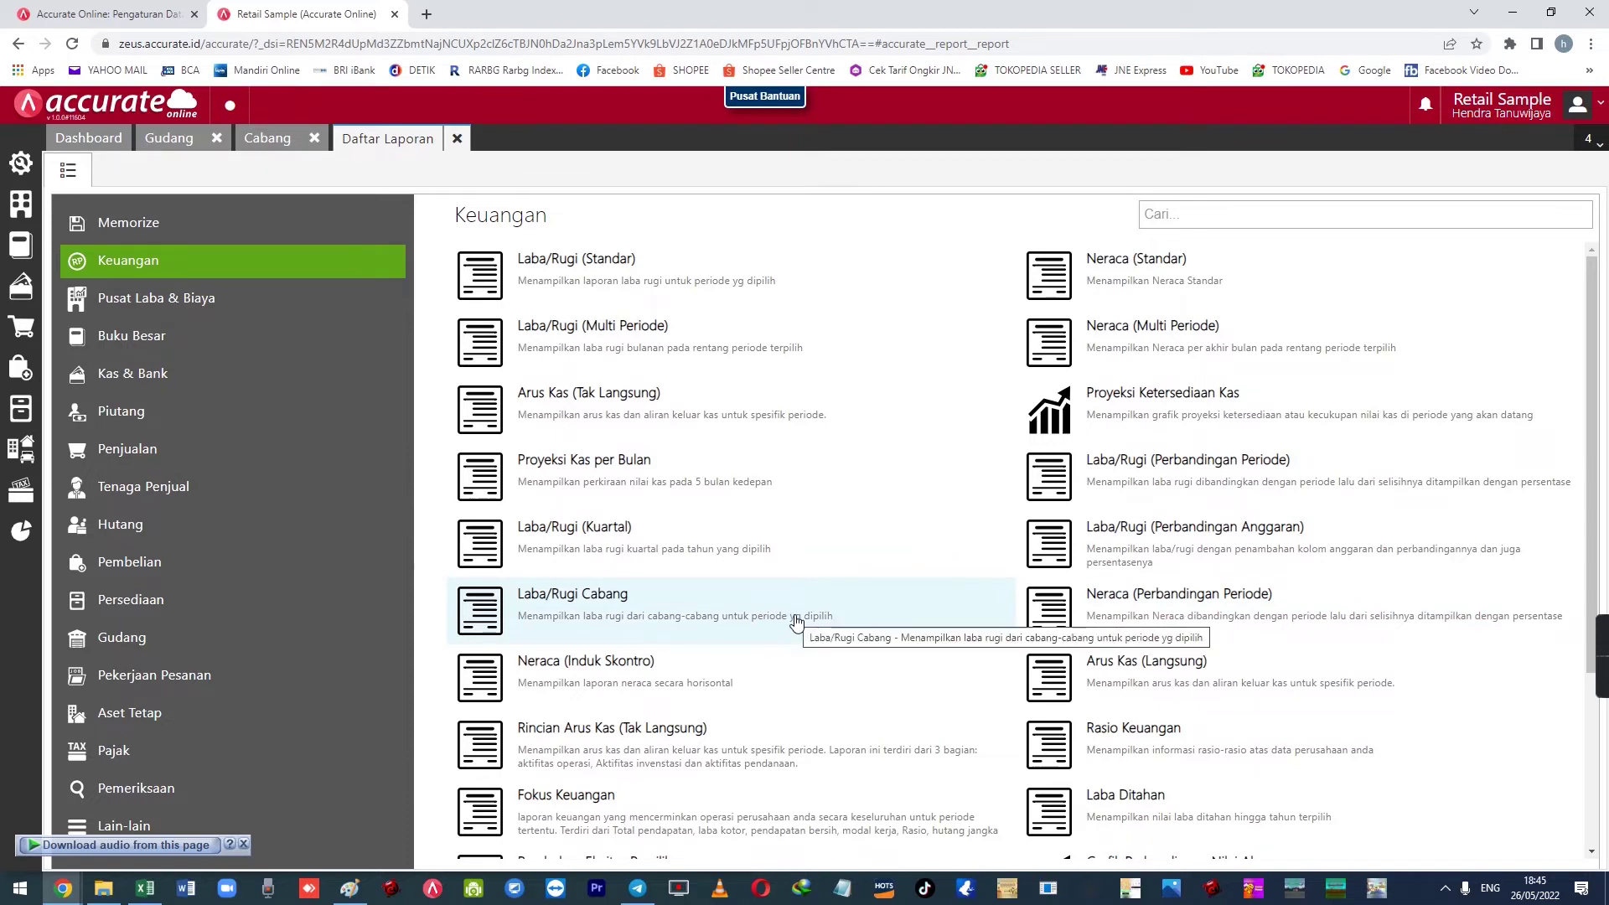
scroll(801, 620, down, 2)
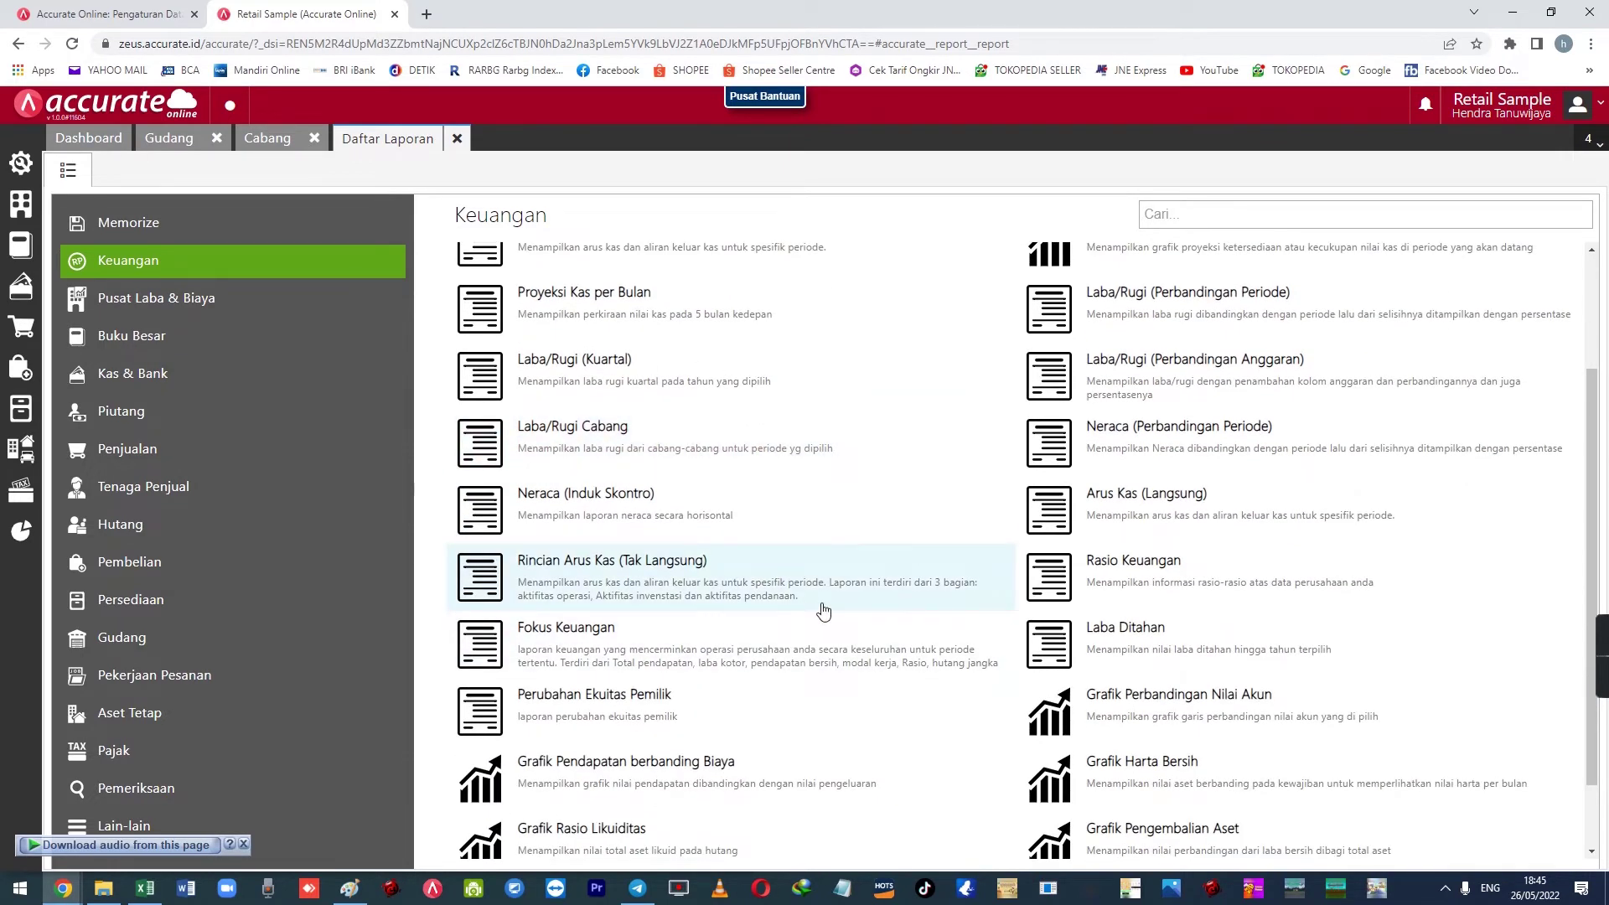
scroll(824, 612, down, 1)
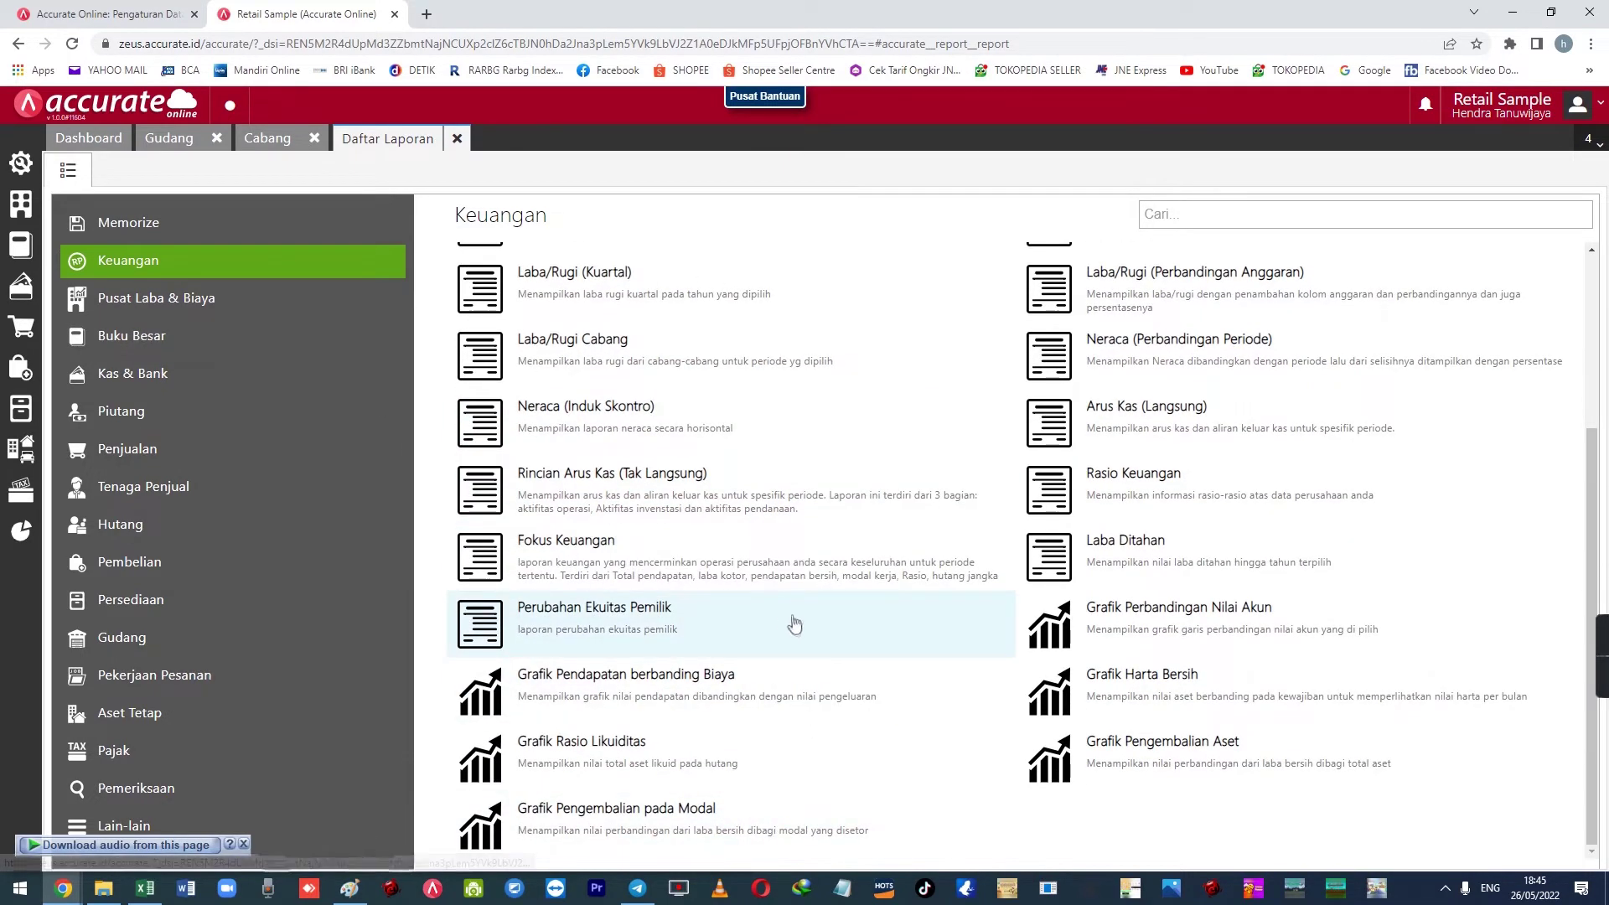
click(244, 844)
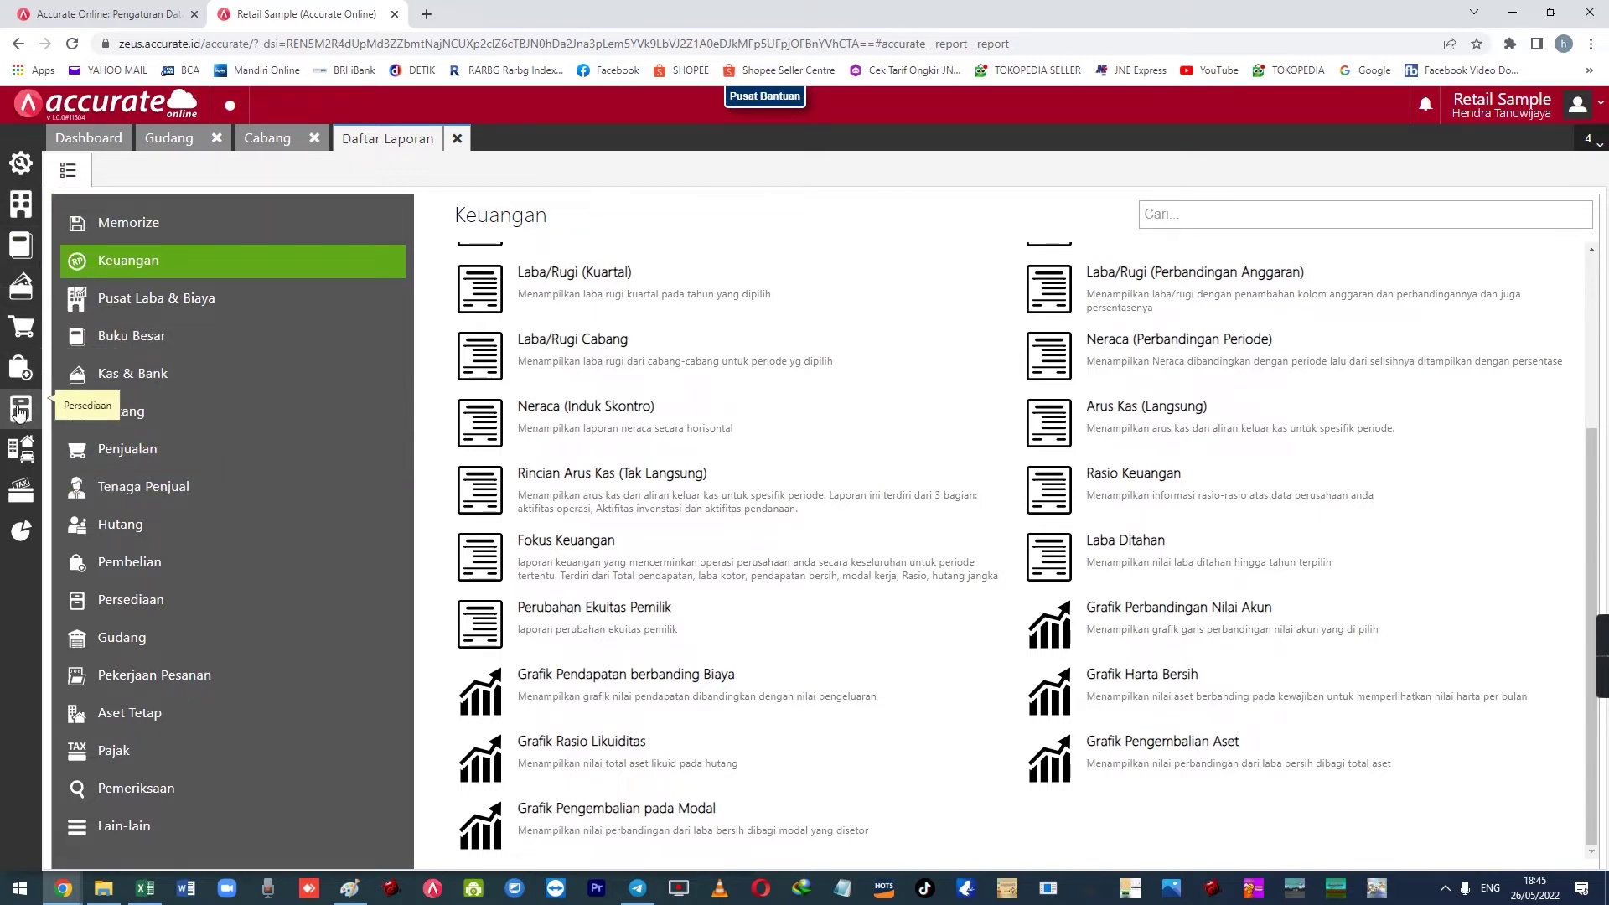
- Open a new Faktur Penjualan and view its Info lainnya section, where the branch is assigned
click(23, 335)
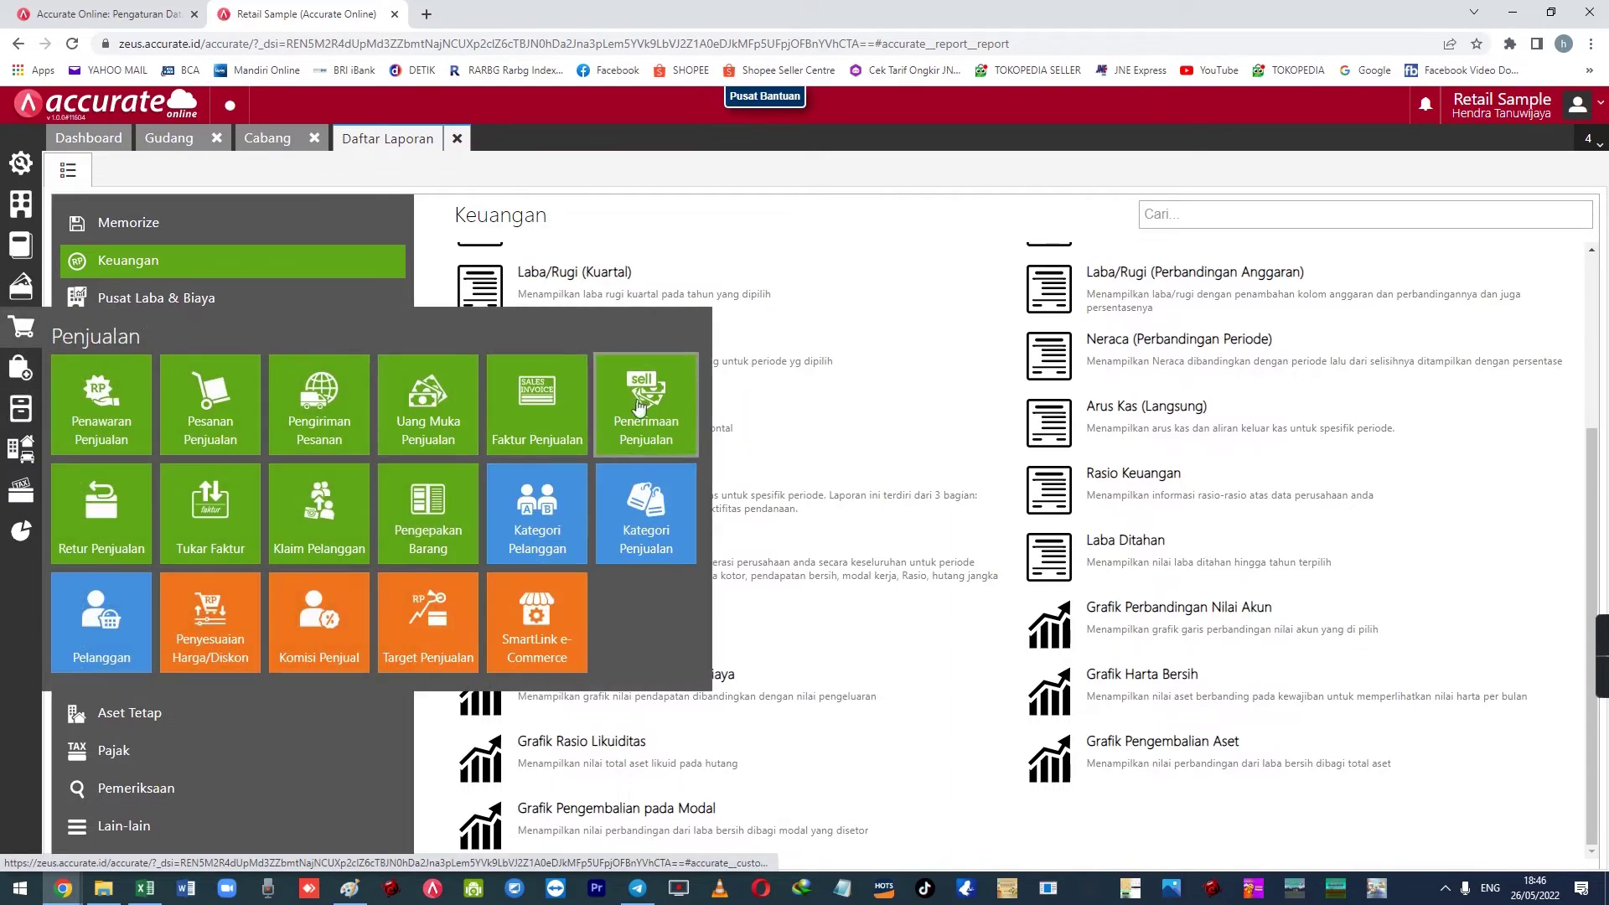
click(553, 409)
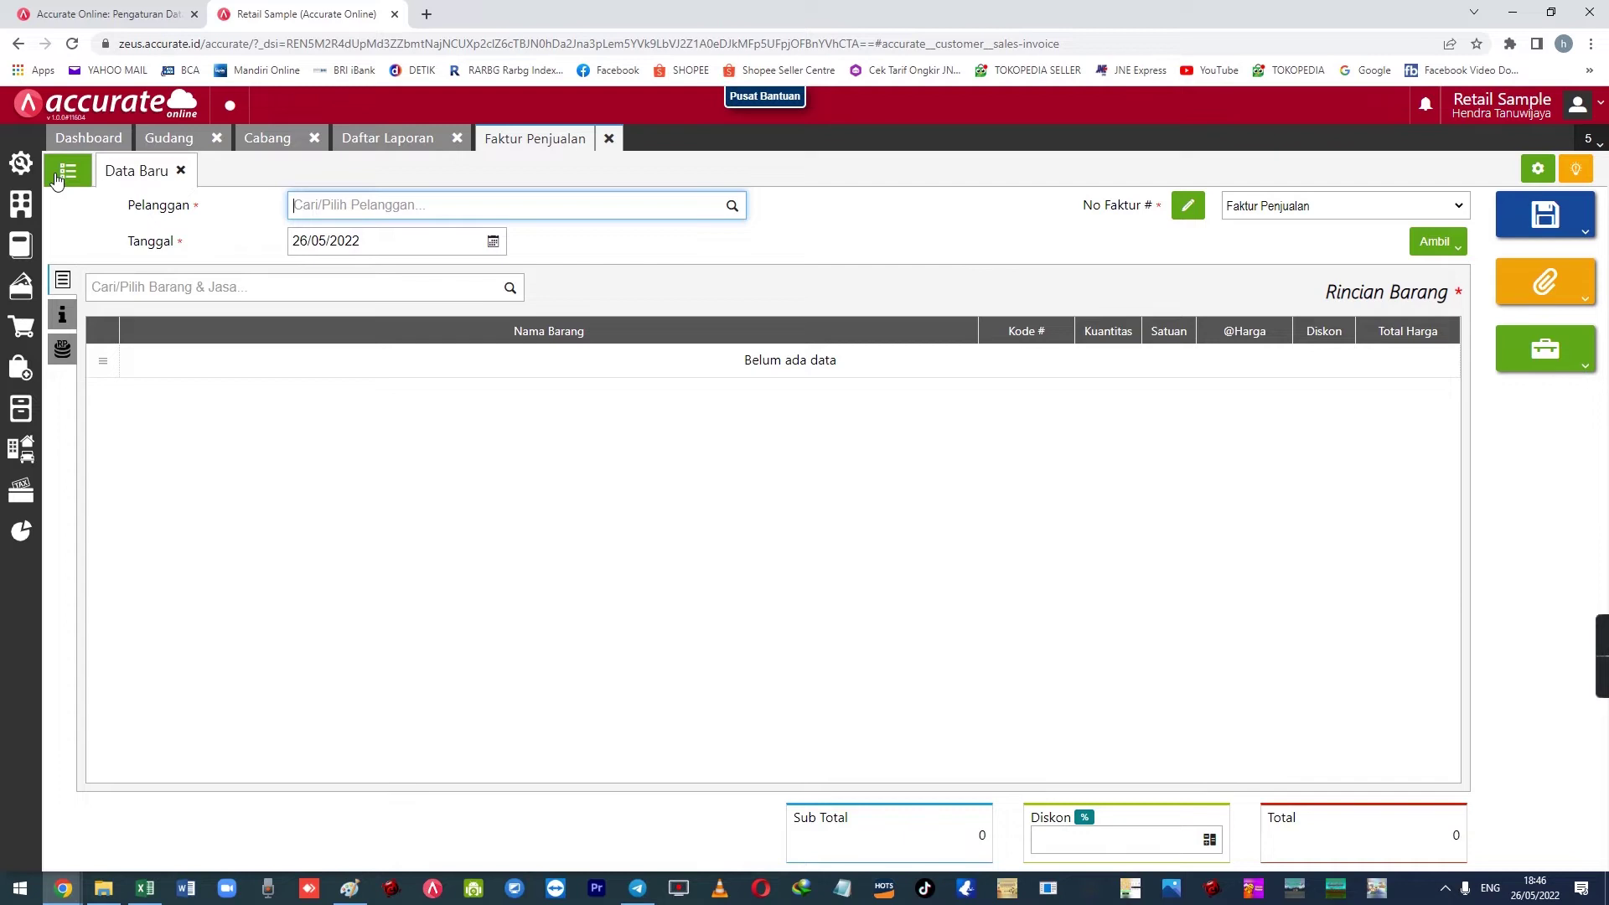
click(56, 177)
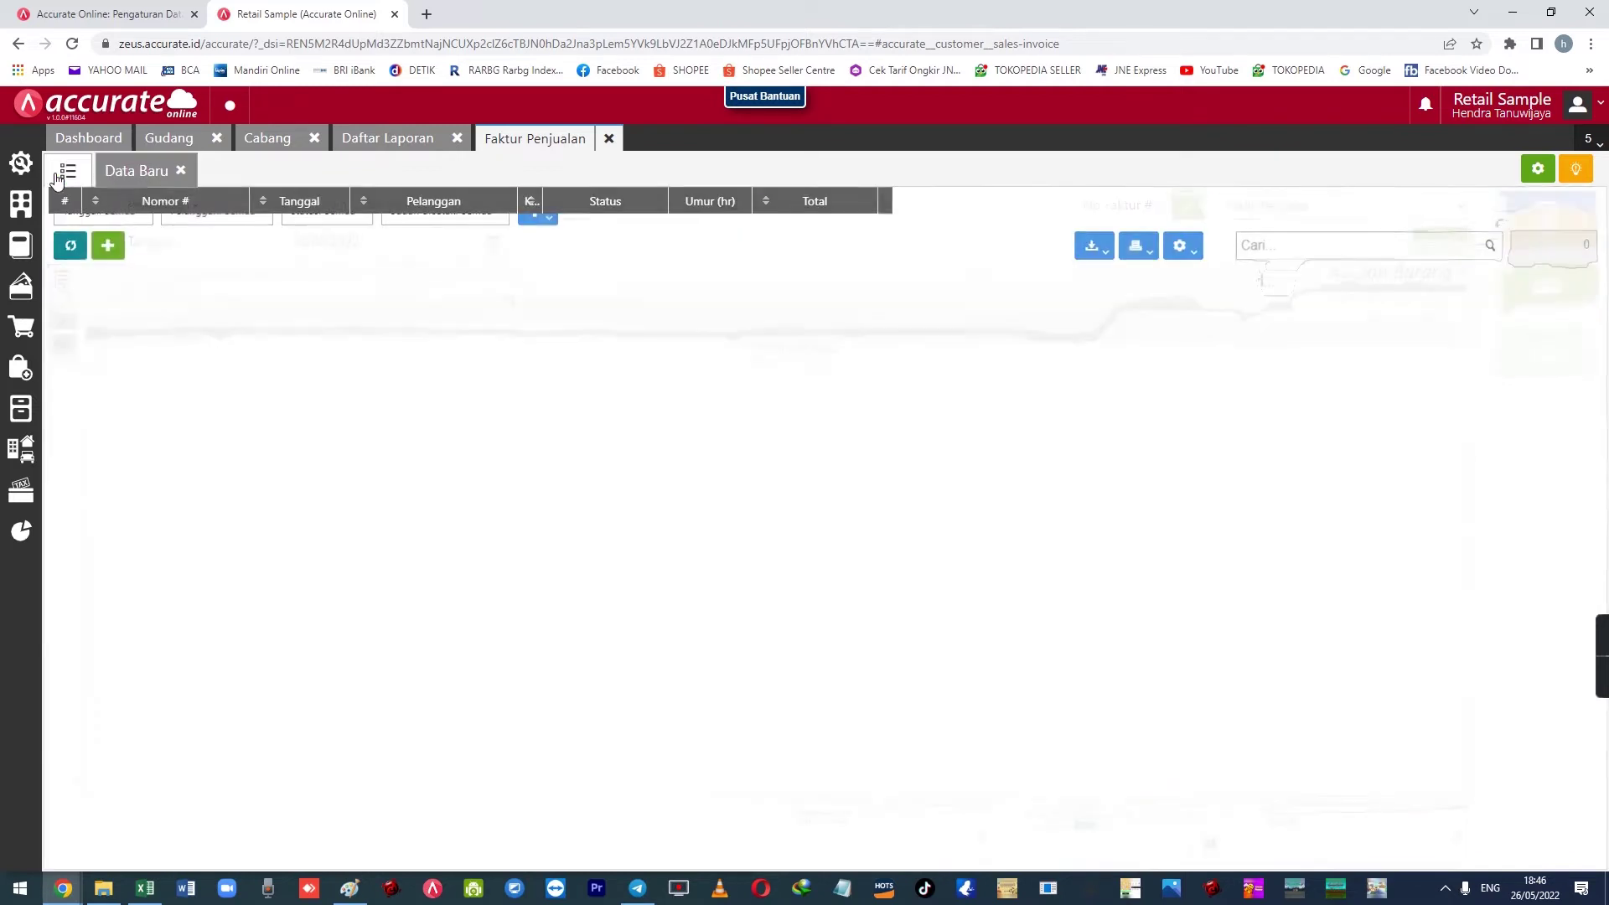
click(131, 170)
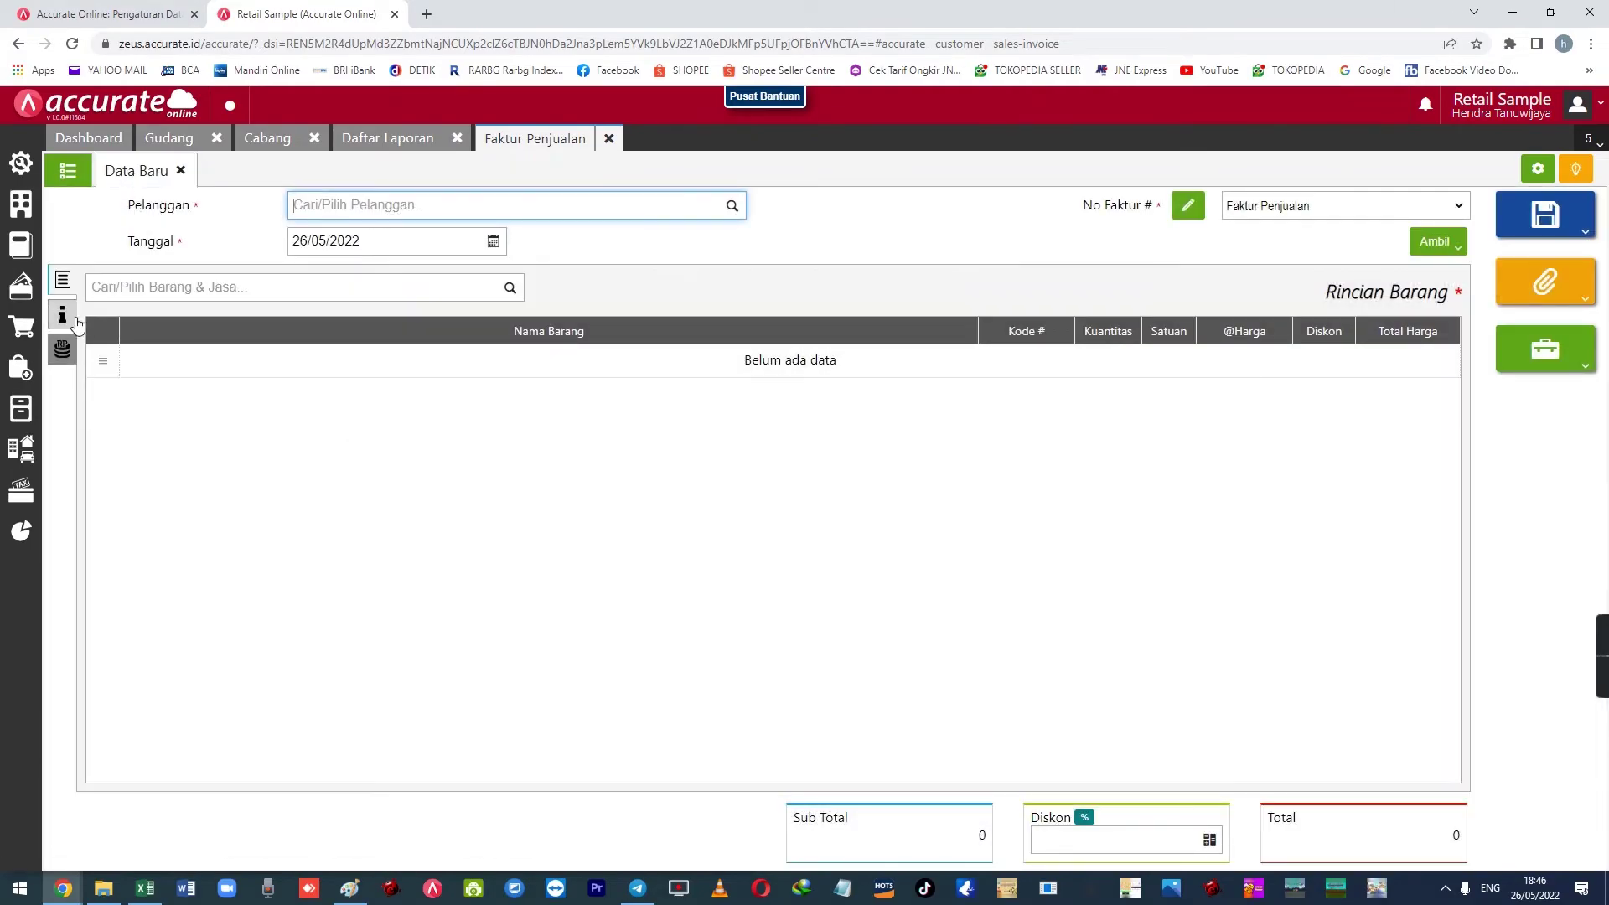
click(63, 315)
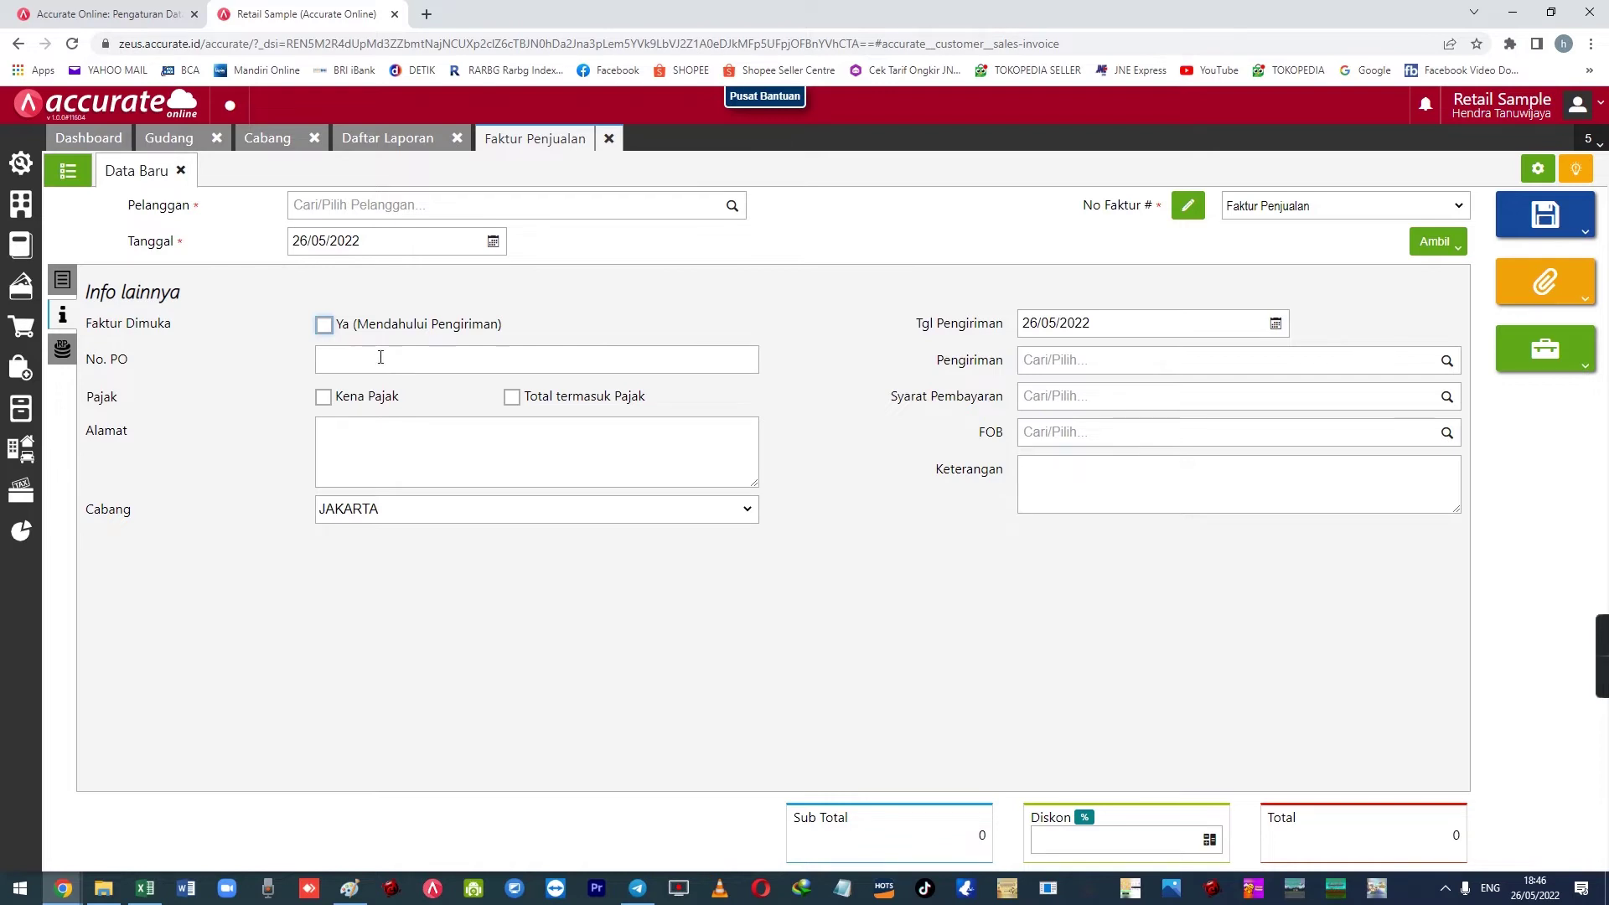
- Compare the Cabang list with the Gudang list
click(274, 143)
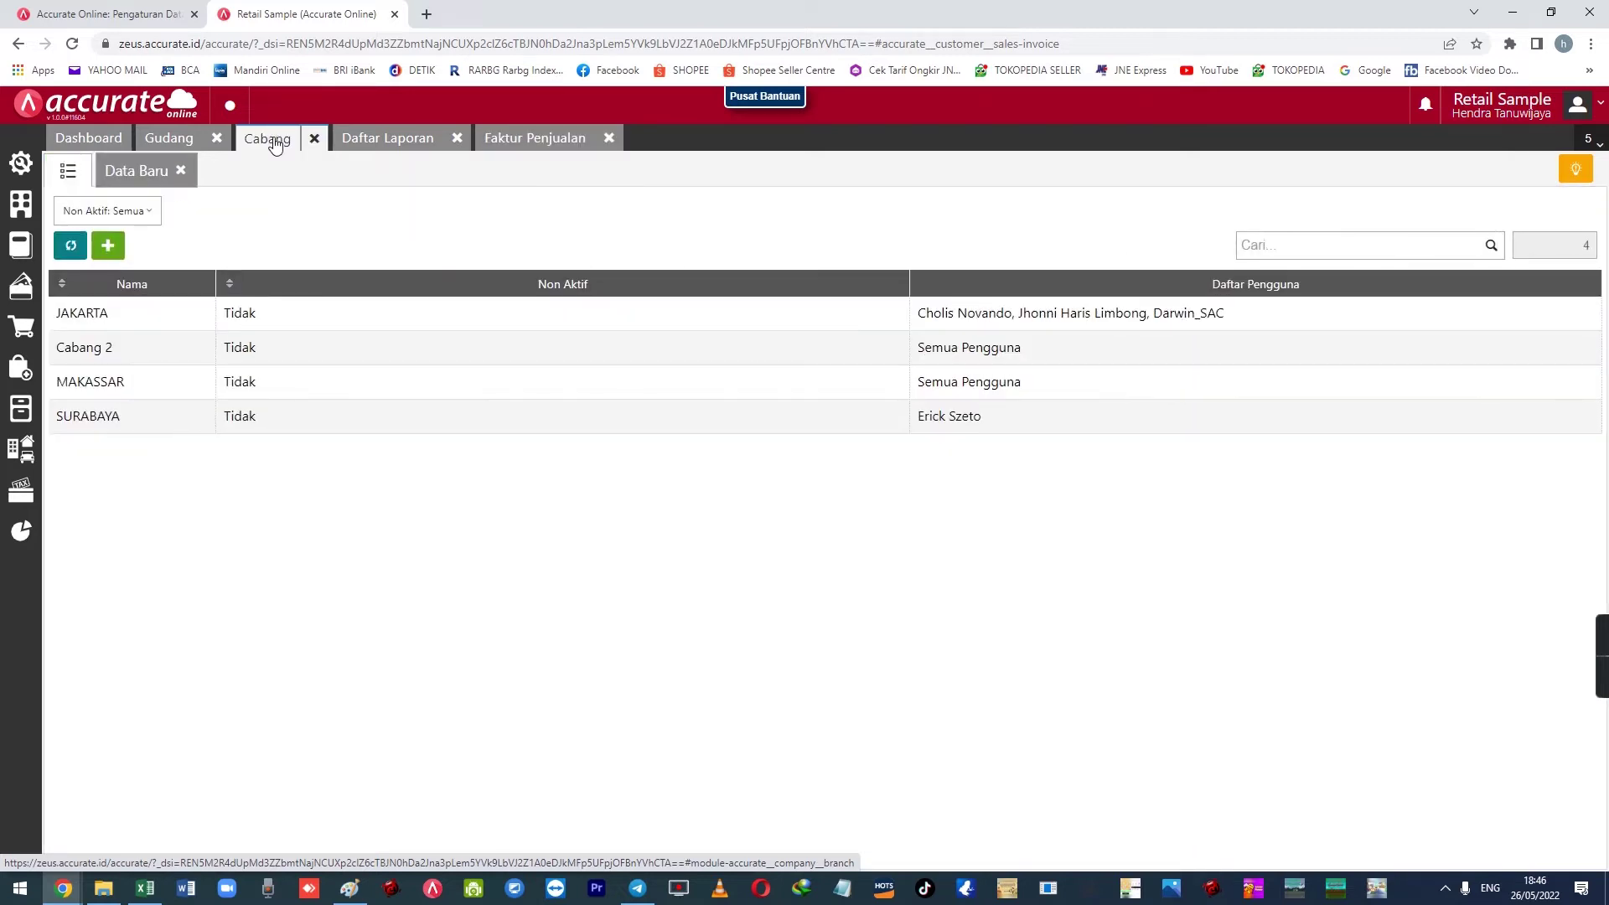
click(162, 139)
click(257, 155)
- Create a new warehouse named MAKASSAR and save it
click(168, 138)
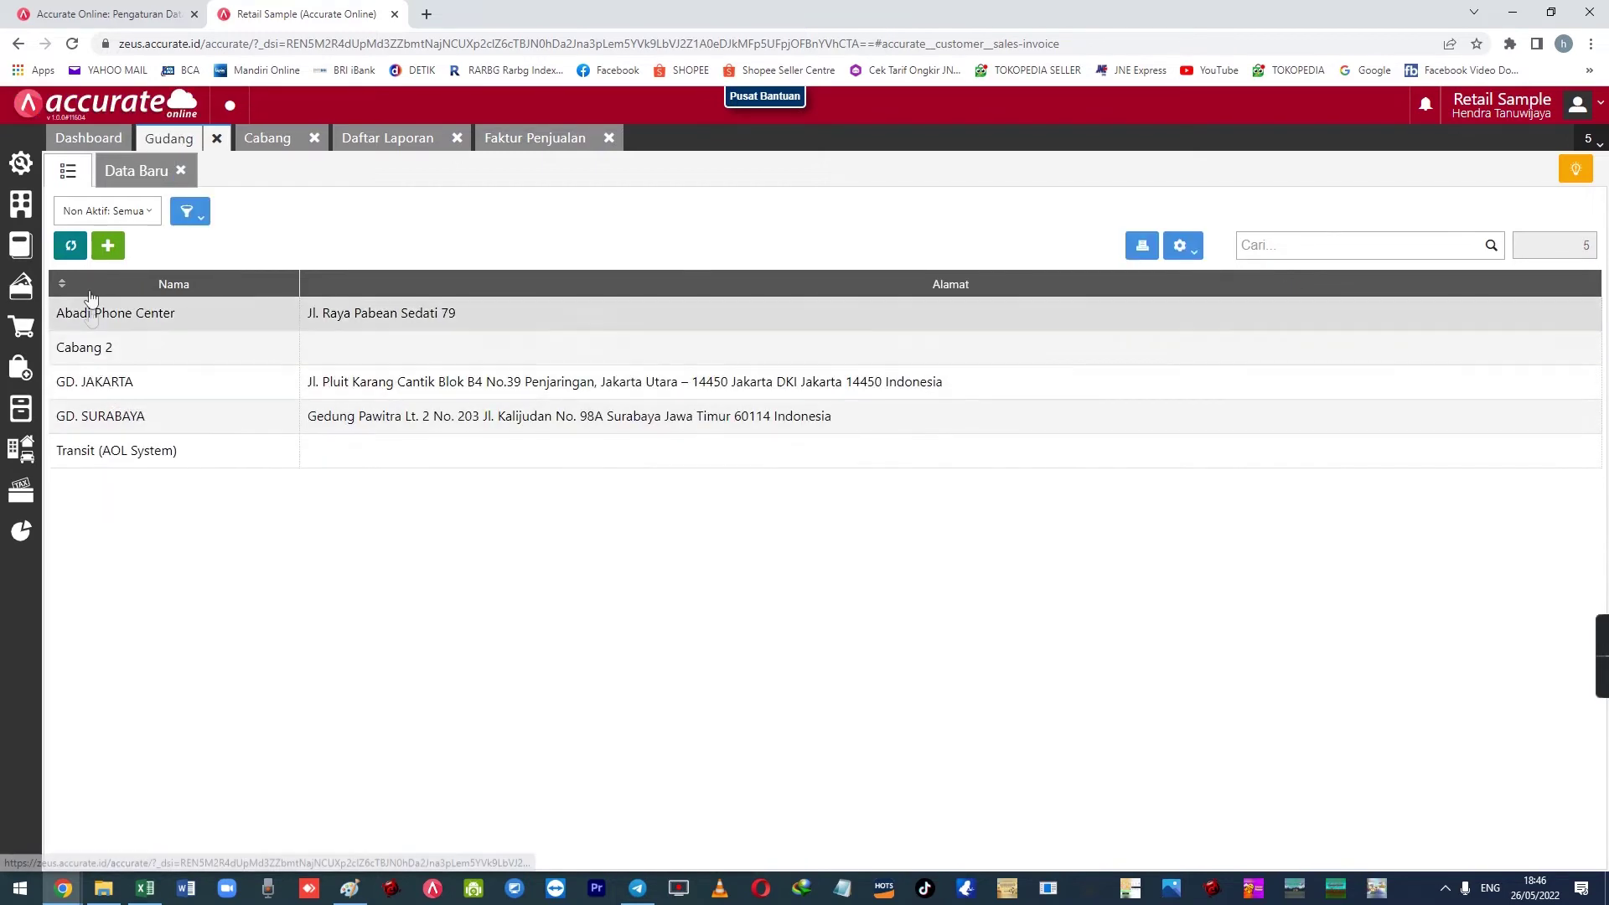
click(107, 245)
click(325, 245)
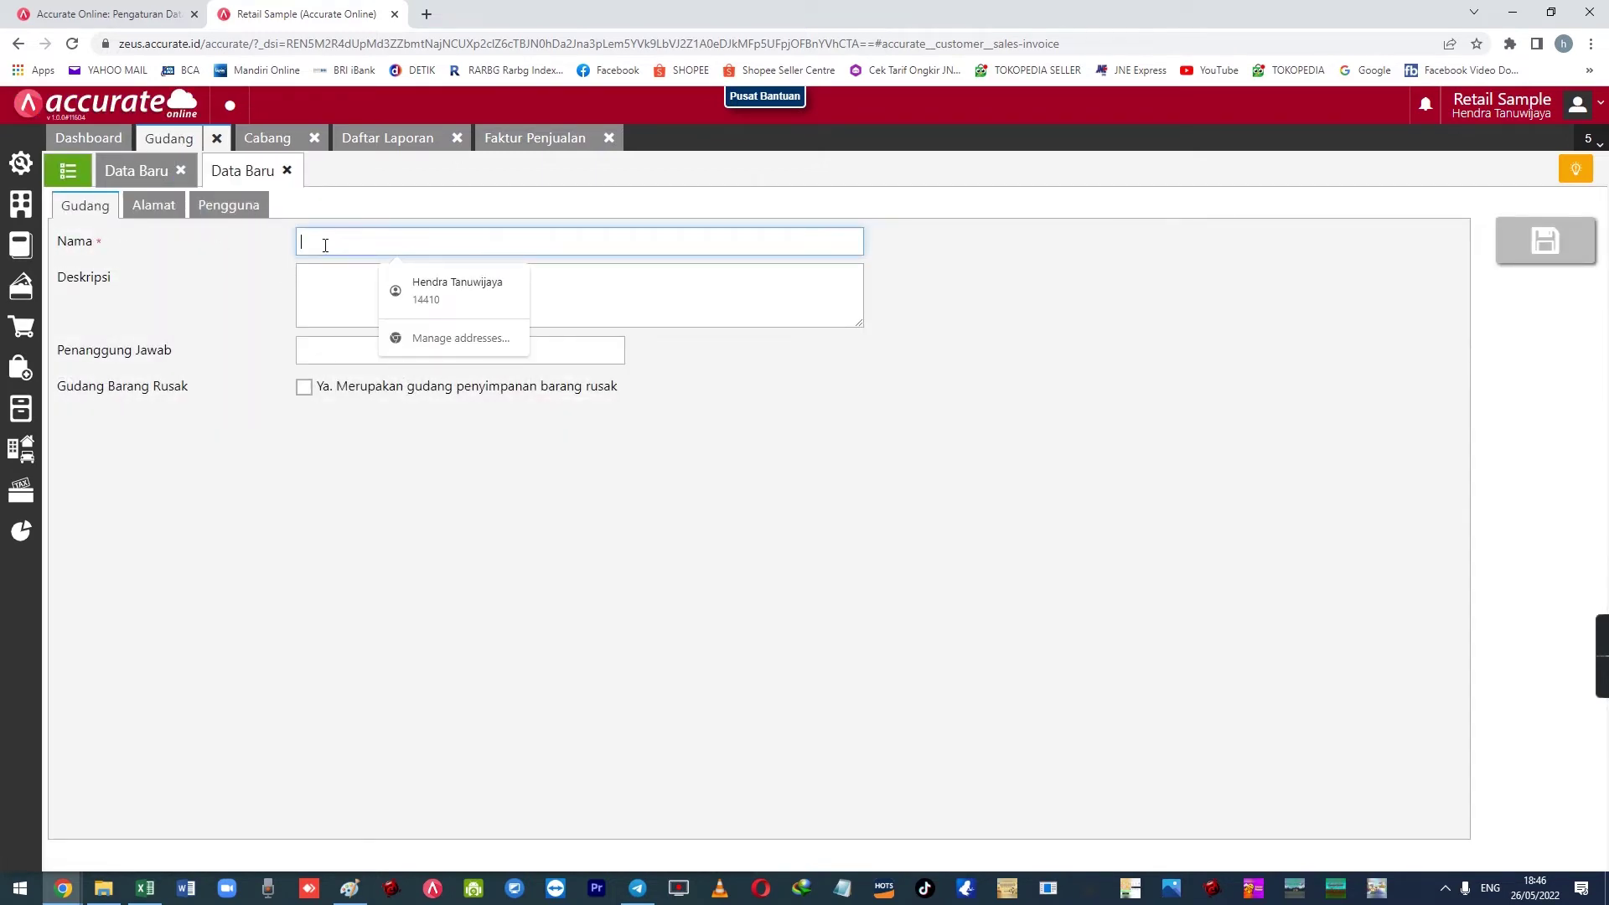
text(MAKASSAR)
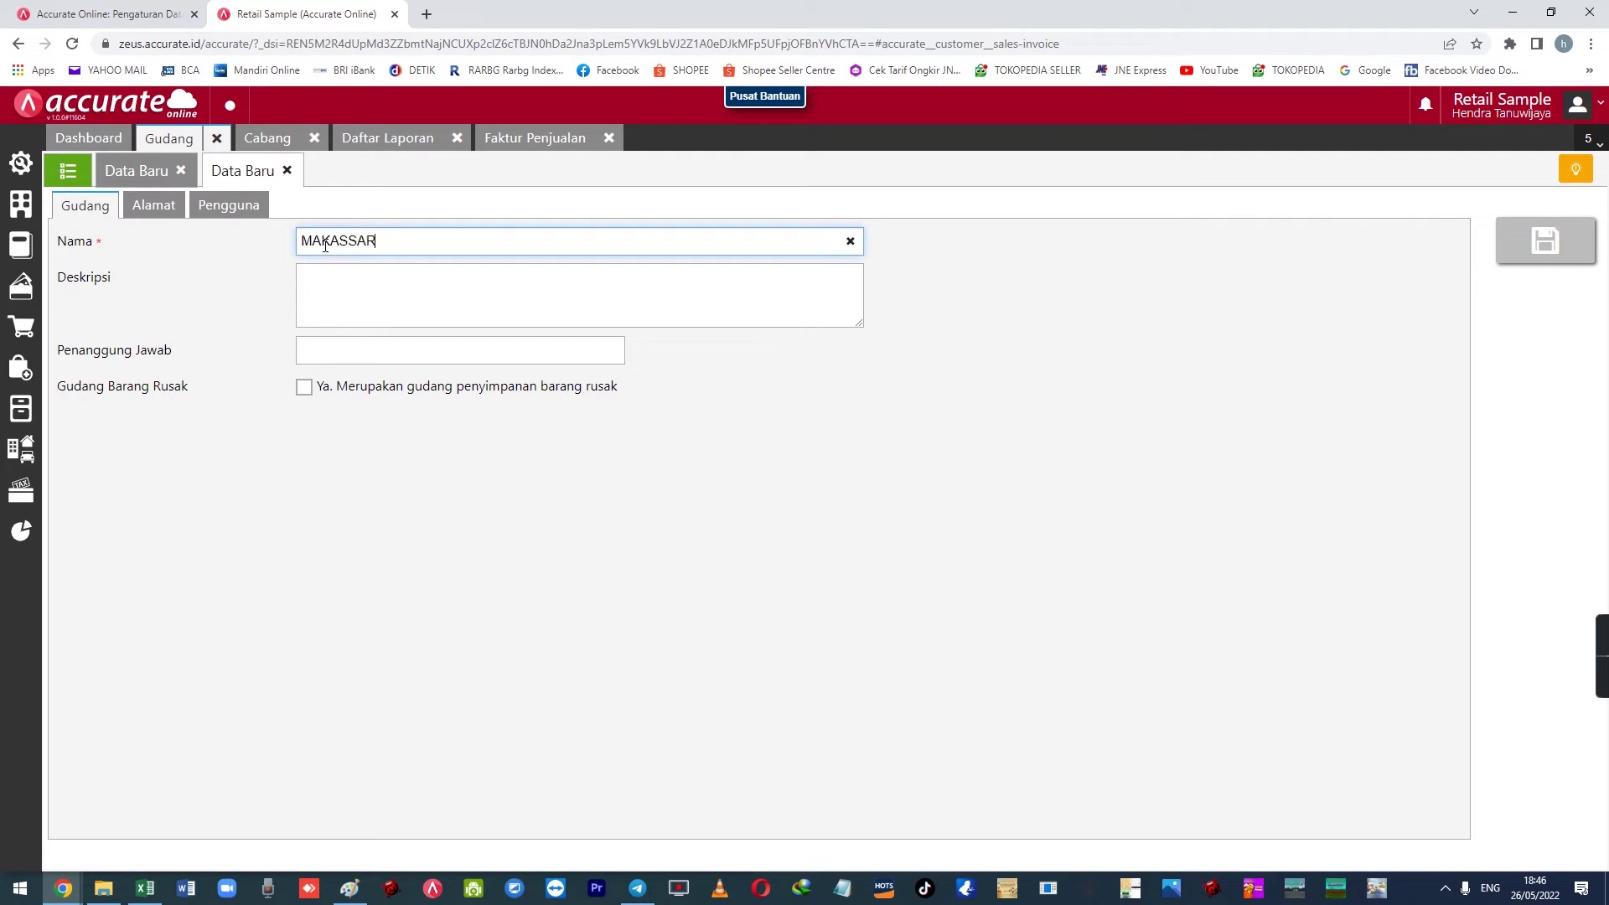
key(Tab)
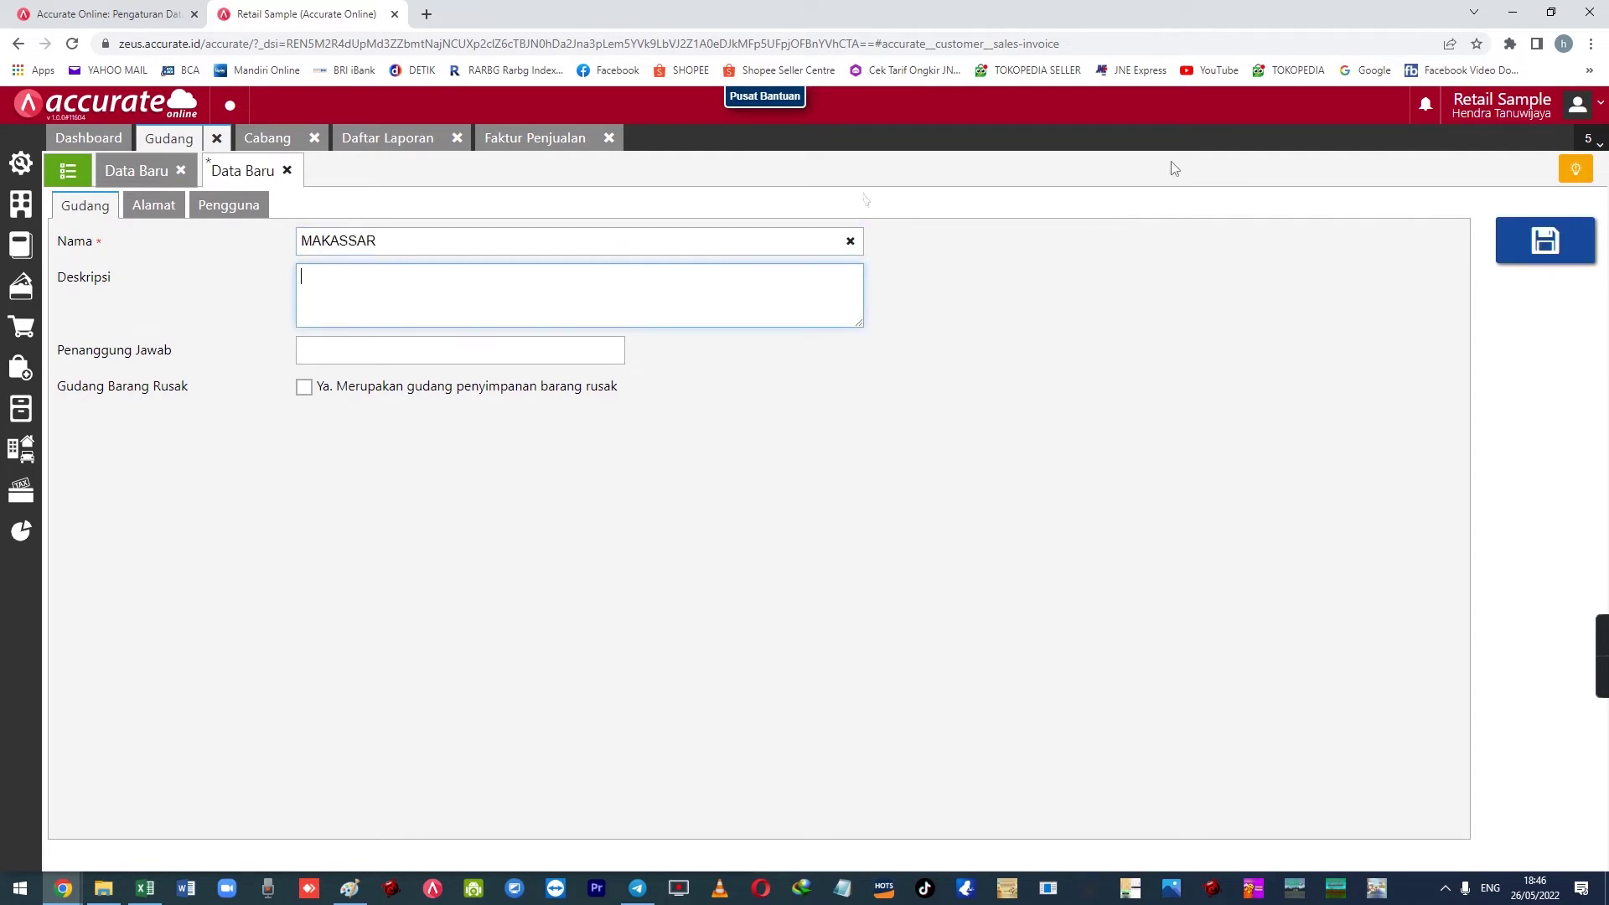
click(1545, 241)
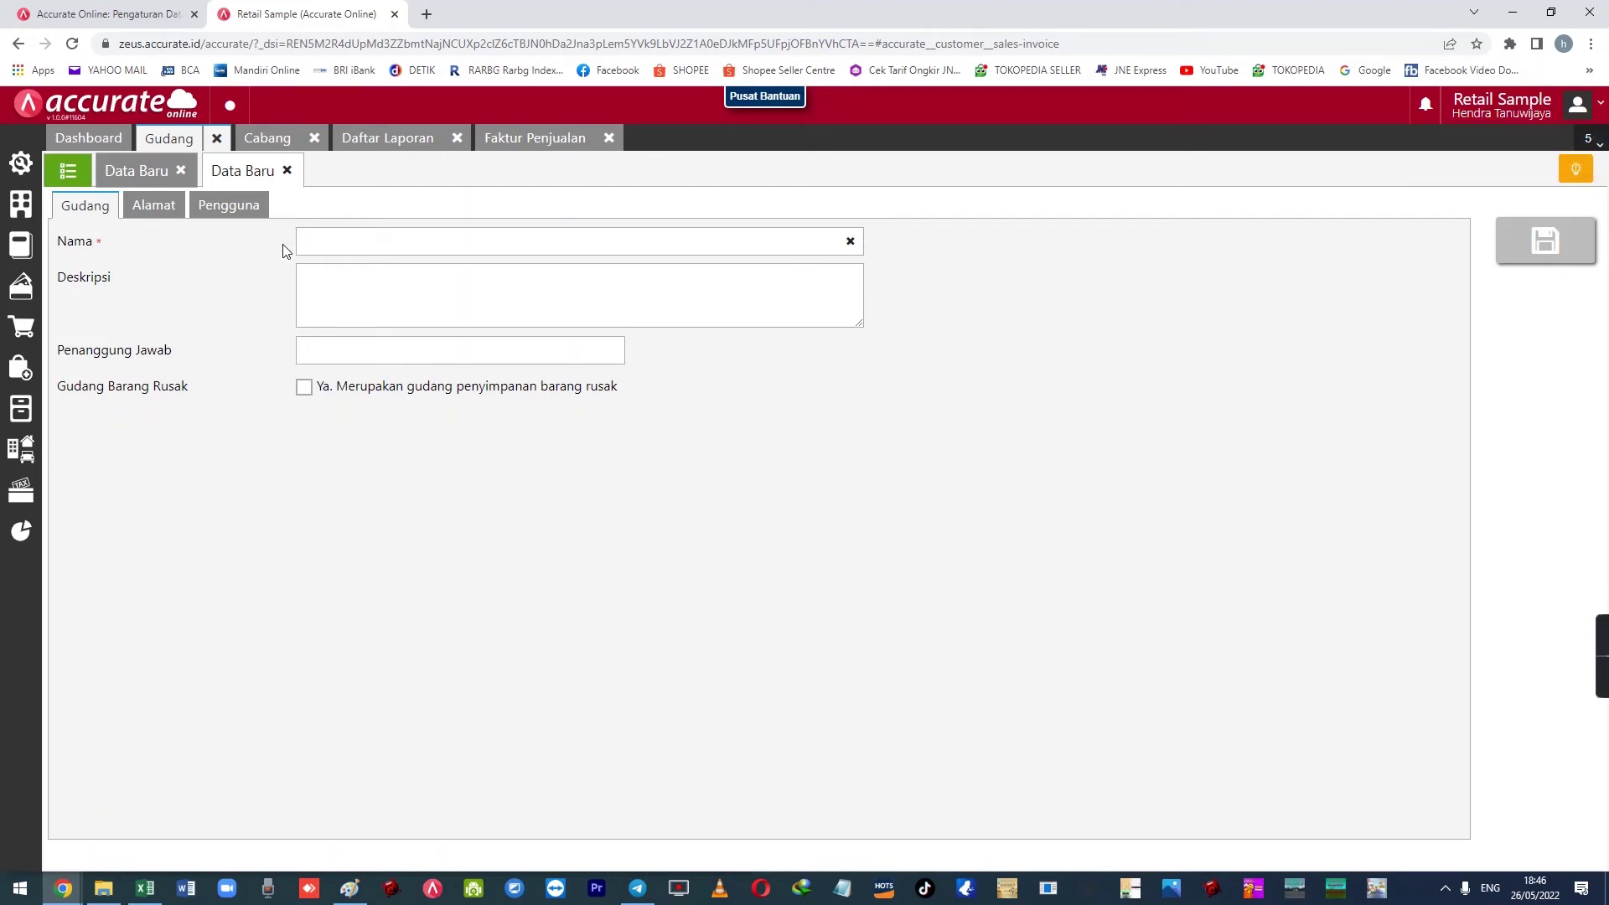
- Open a Penyesuaian Persediaan (inventory adjustment) form and go to its item search
click(21, 416)
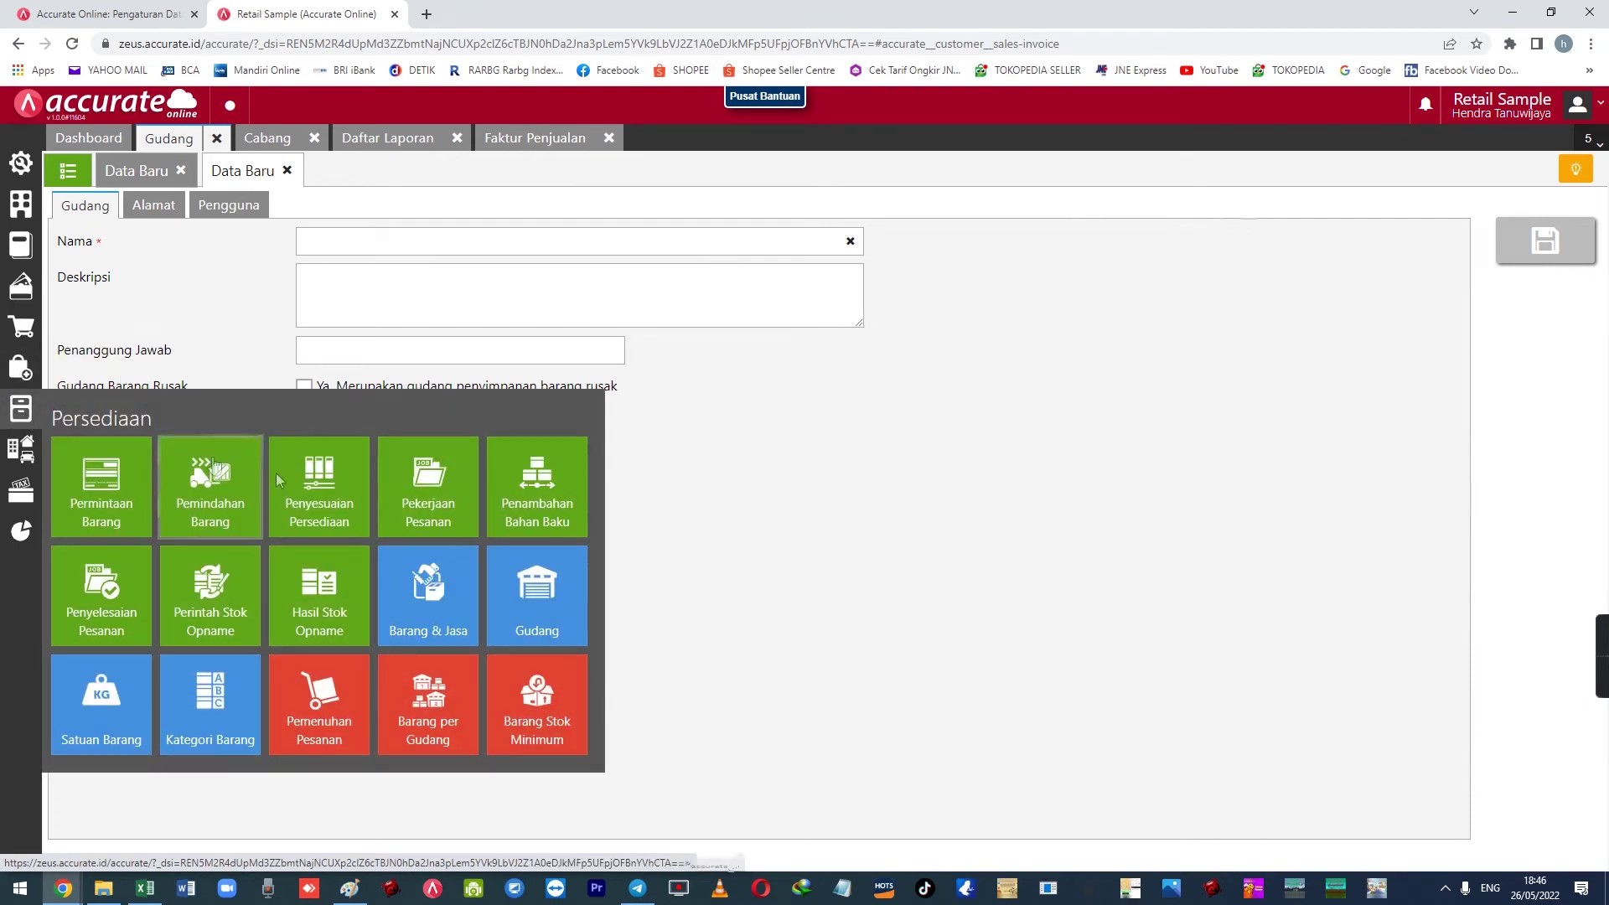
click(338, 491)
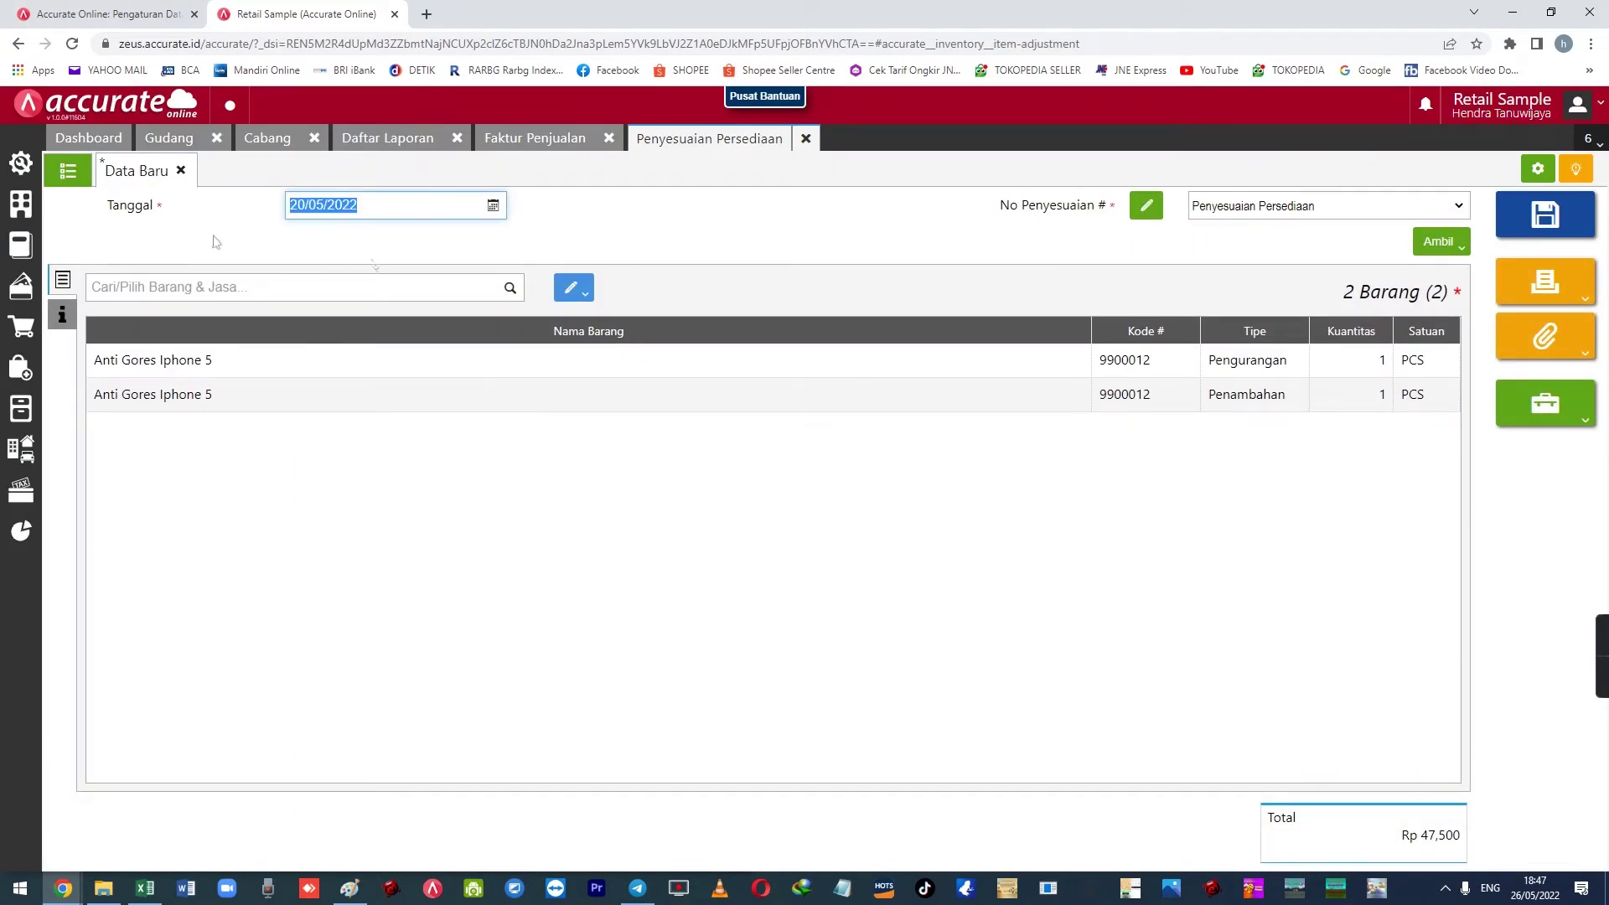
click(506, 288)
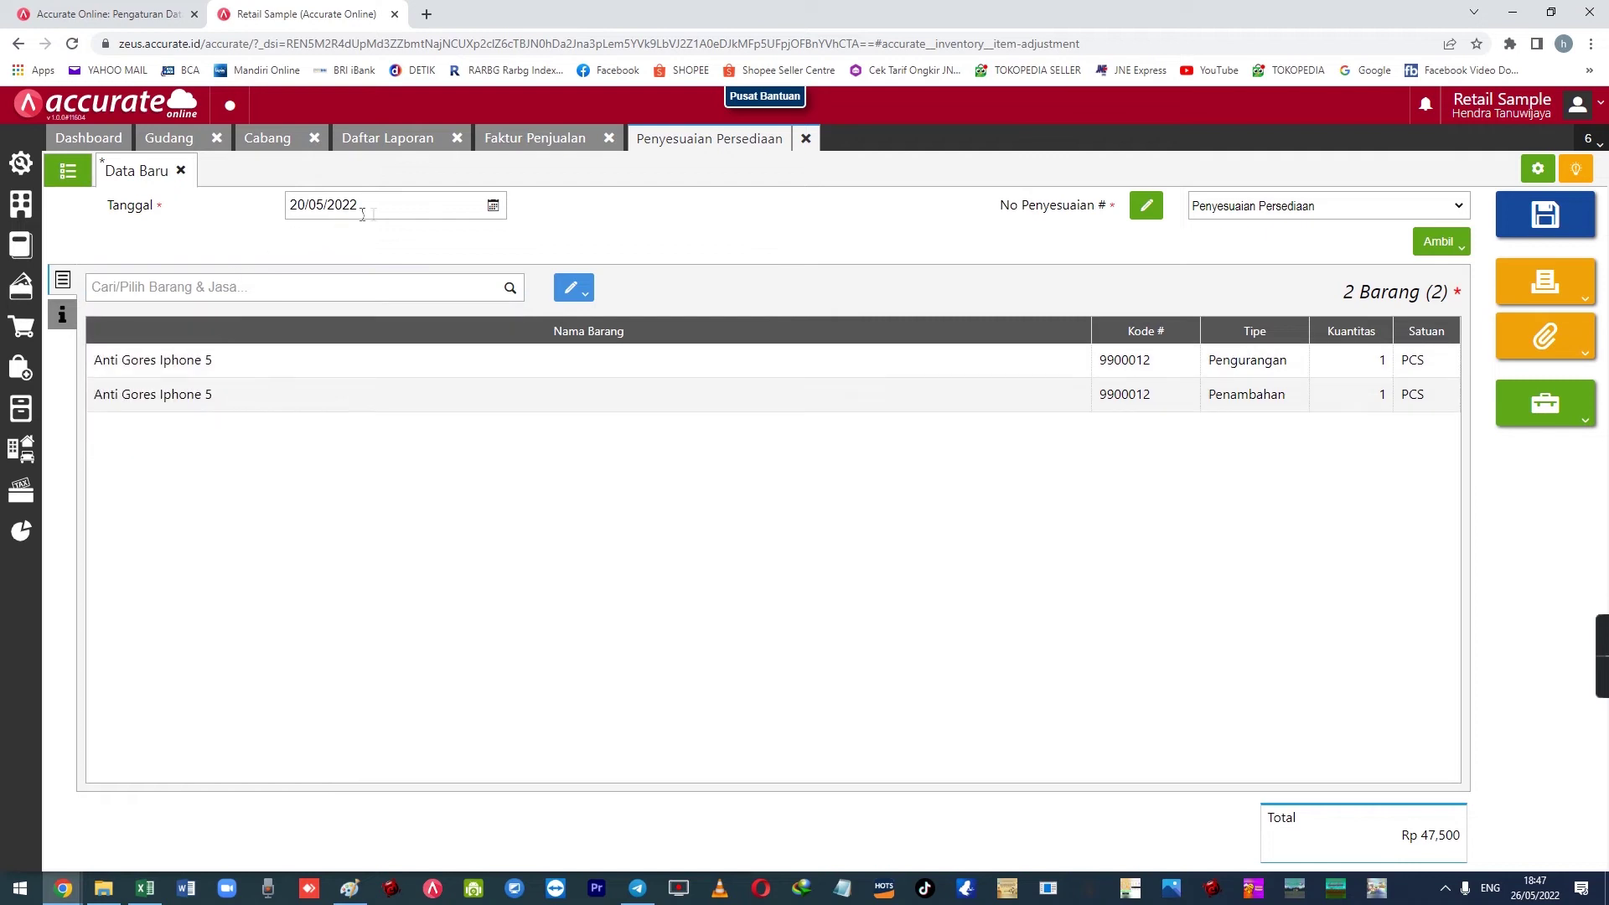
- Delete the Penambahan line of Anti Gores Iphone 5 from the inventory adjustment
right_click(235, 401)
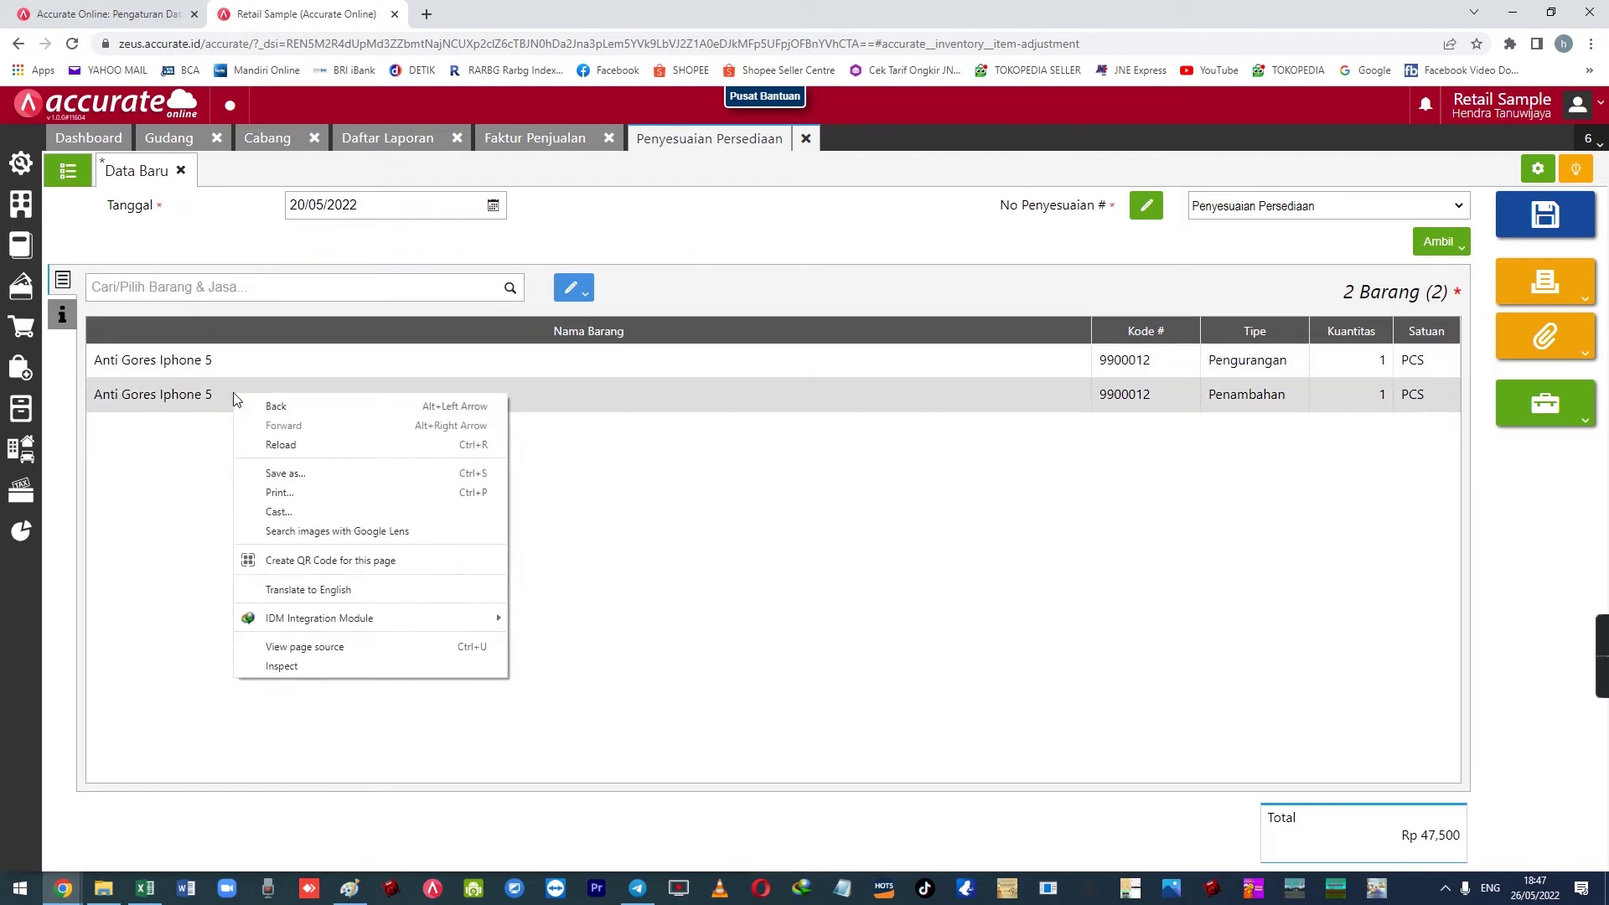
click(179, 445)
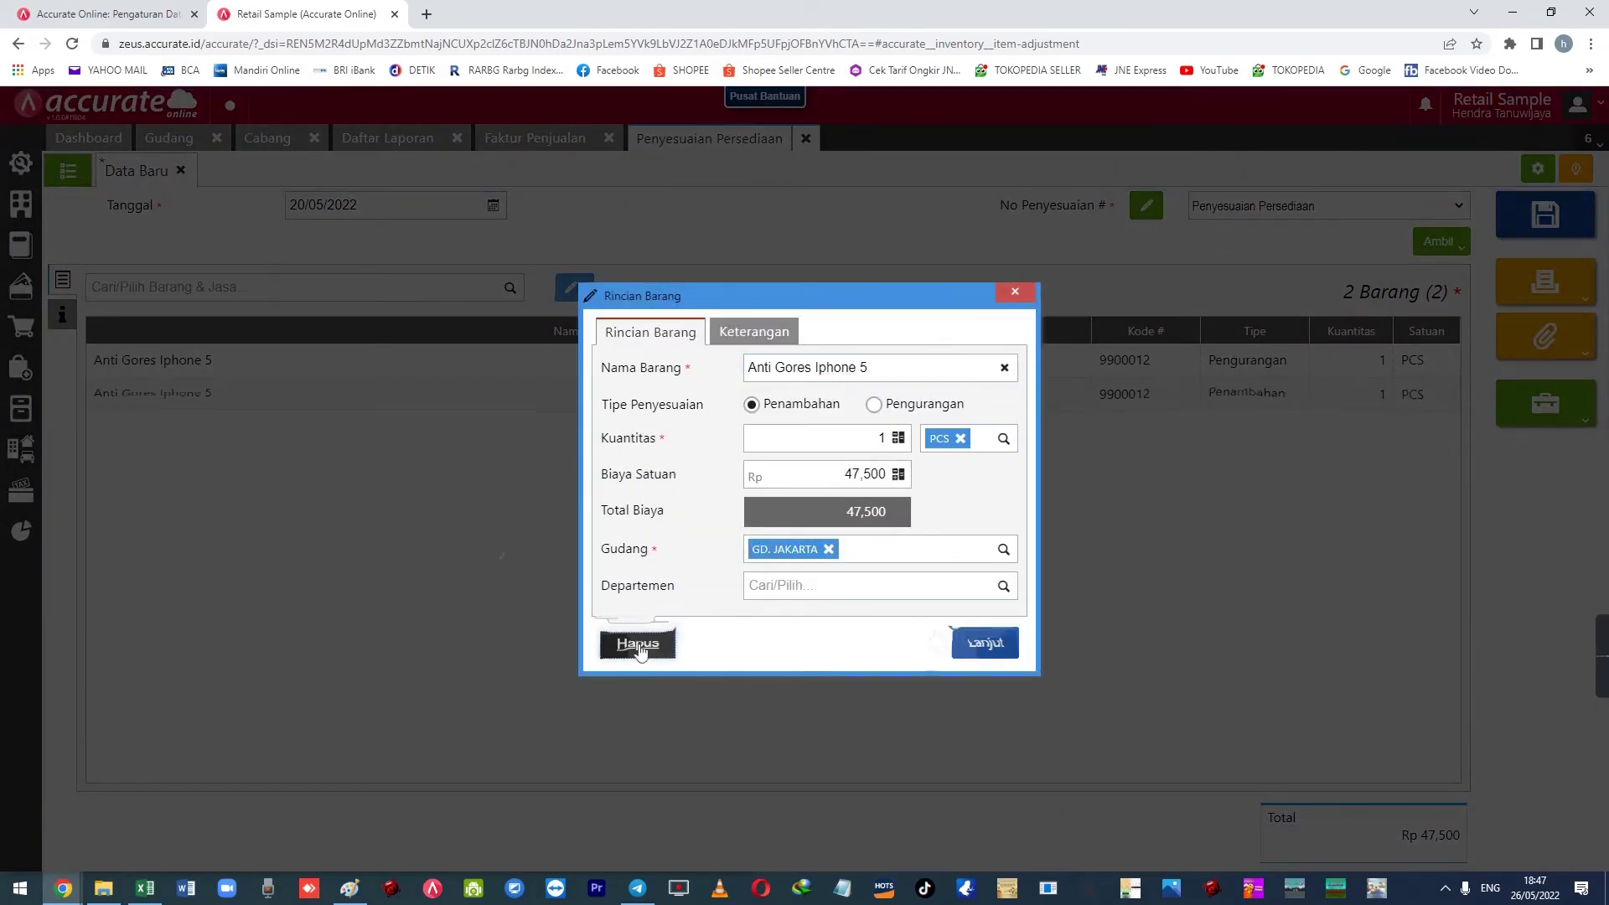
click(637, 644)
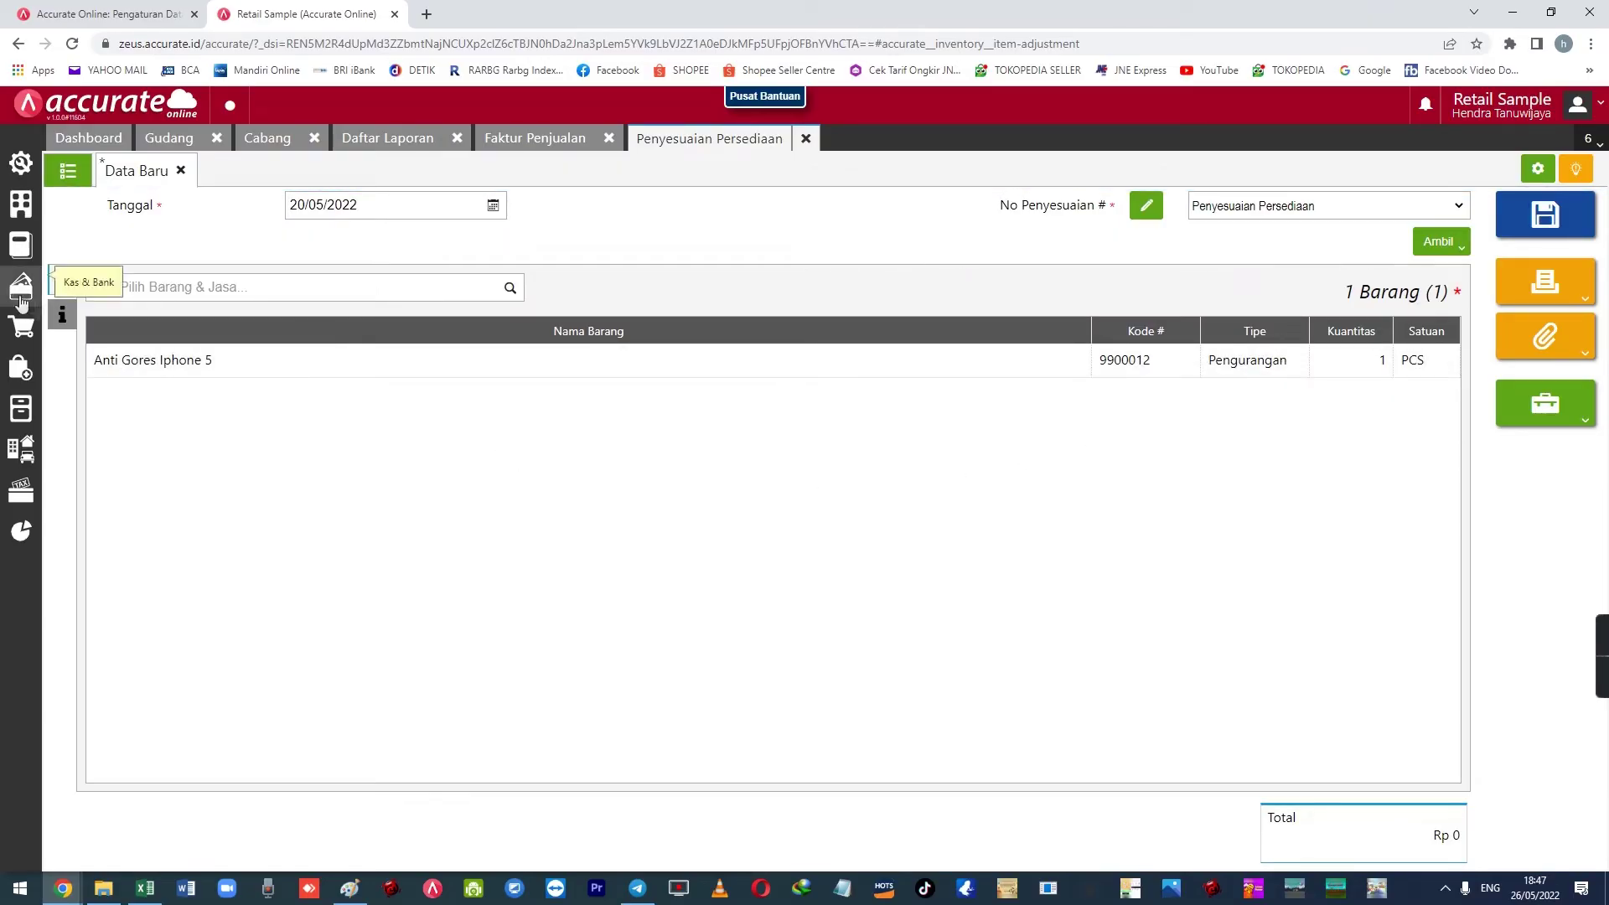
- Check the Cabang choices in the adjustment's Info lainnya section, keep JAKARTA, and save the adjustment
click(62, 314)
click(399, 433)
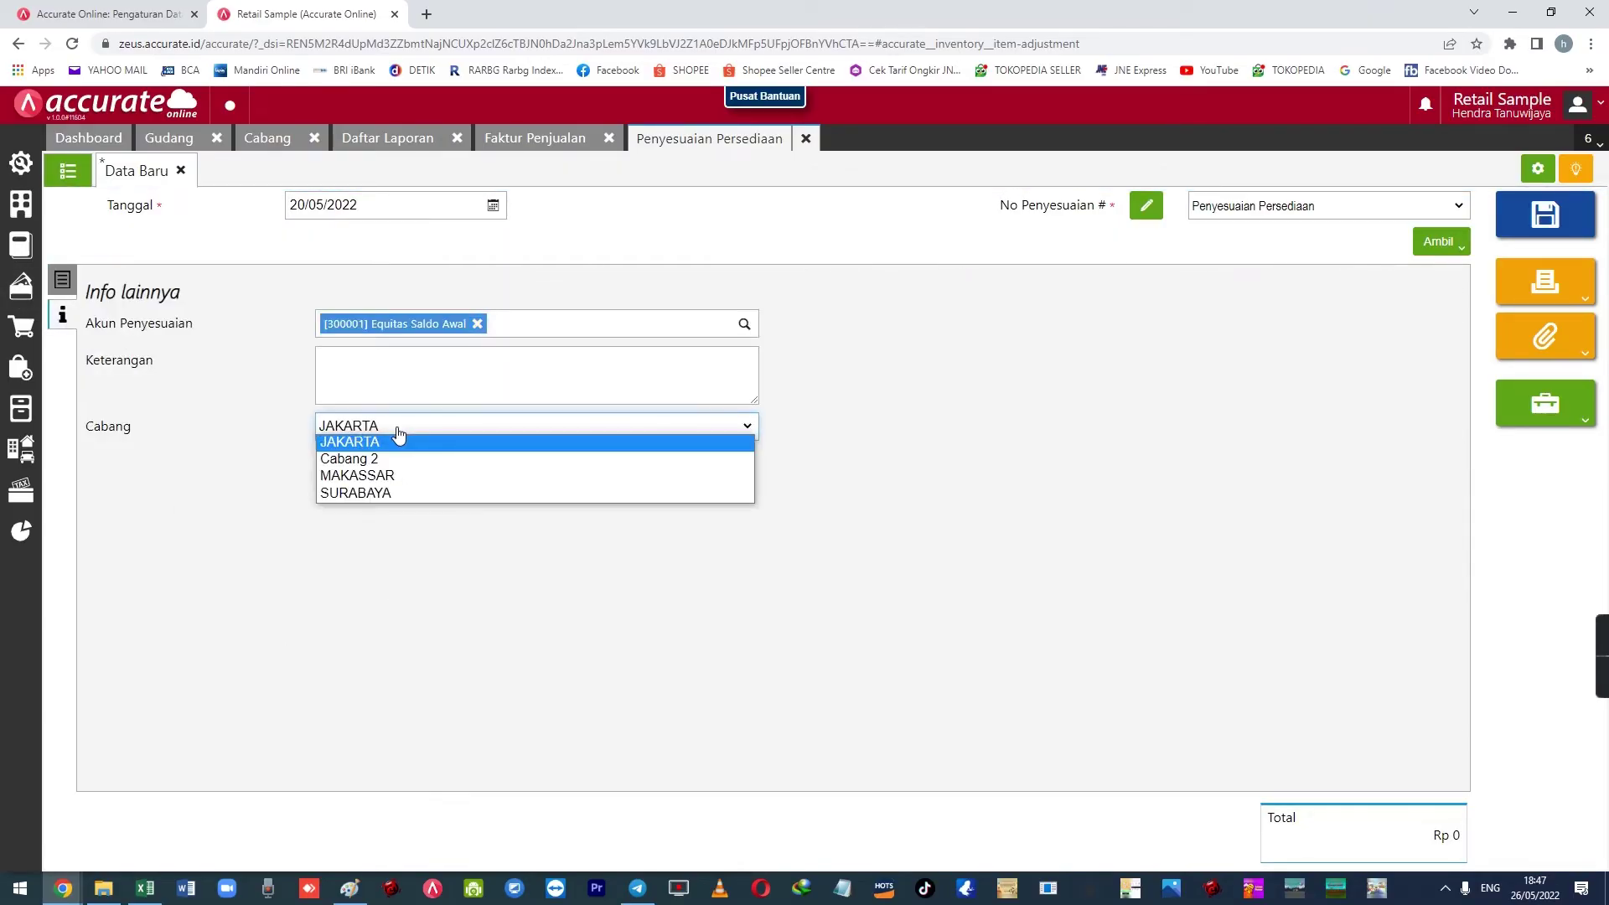
click(244, 462)
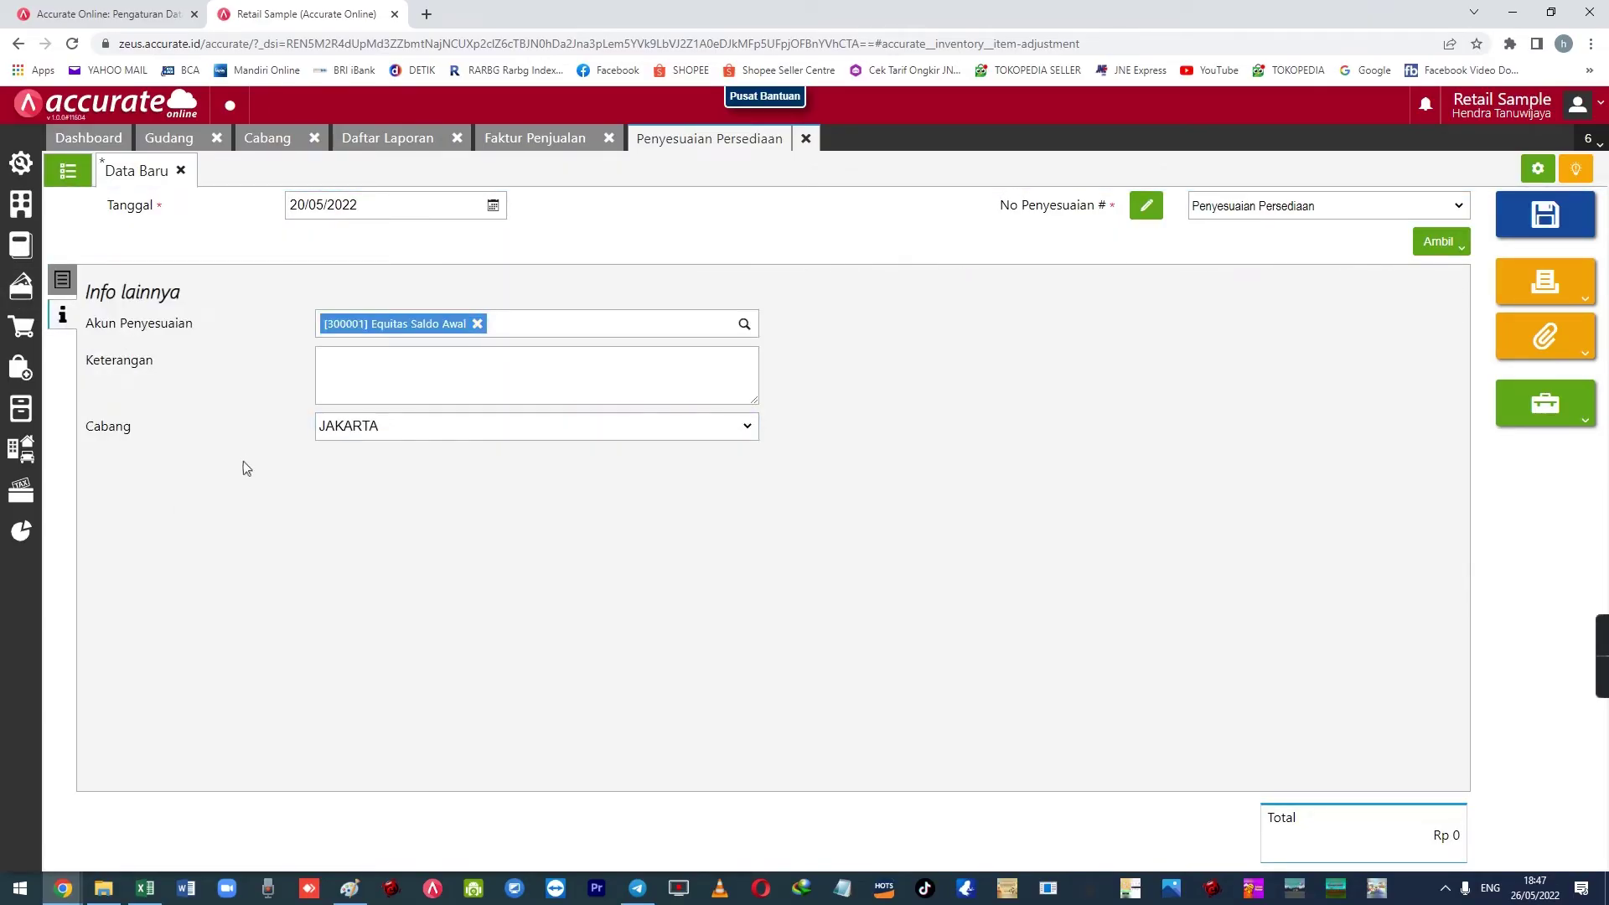
click(62, 279)
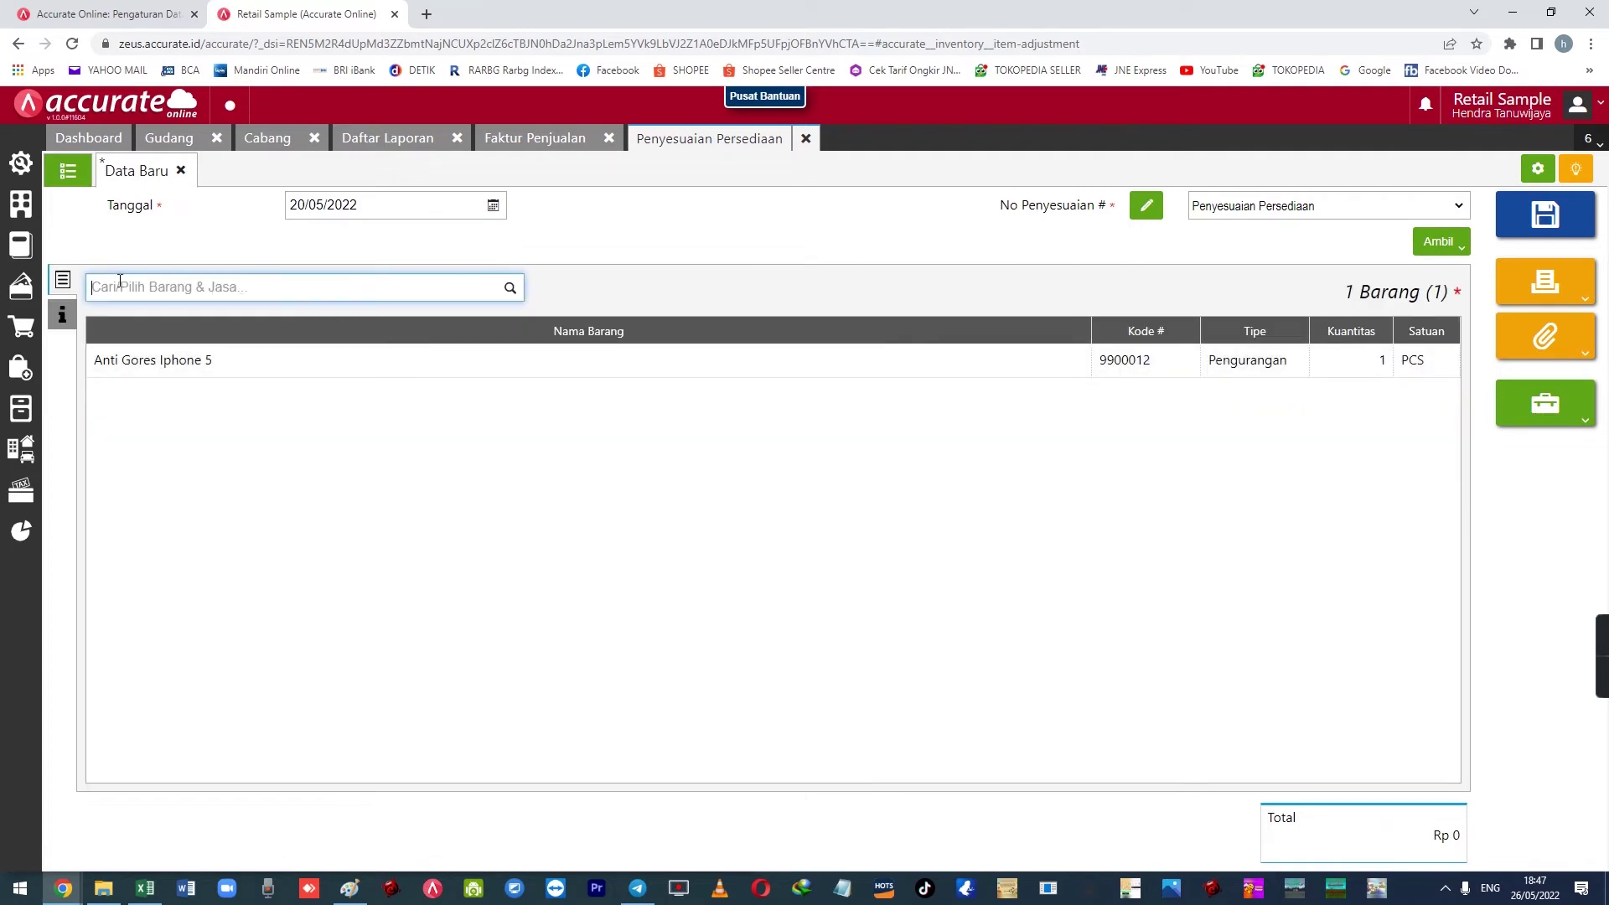
click(62, 314)
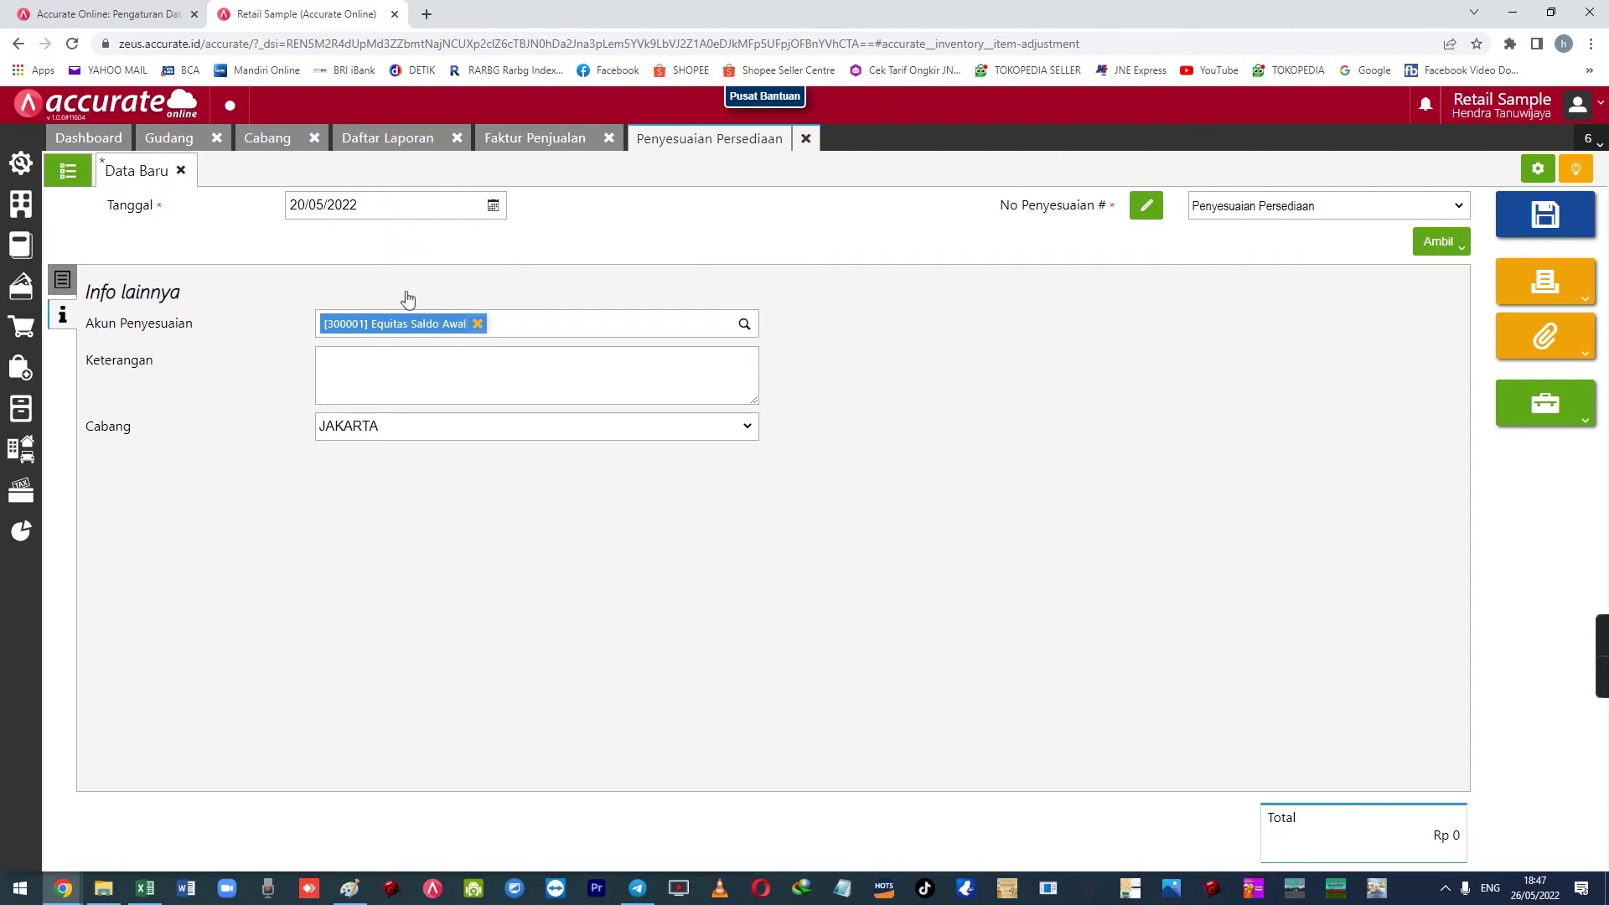
click(62, 283)
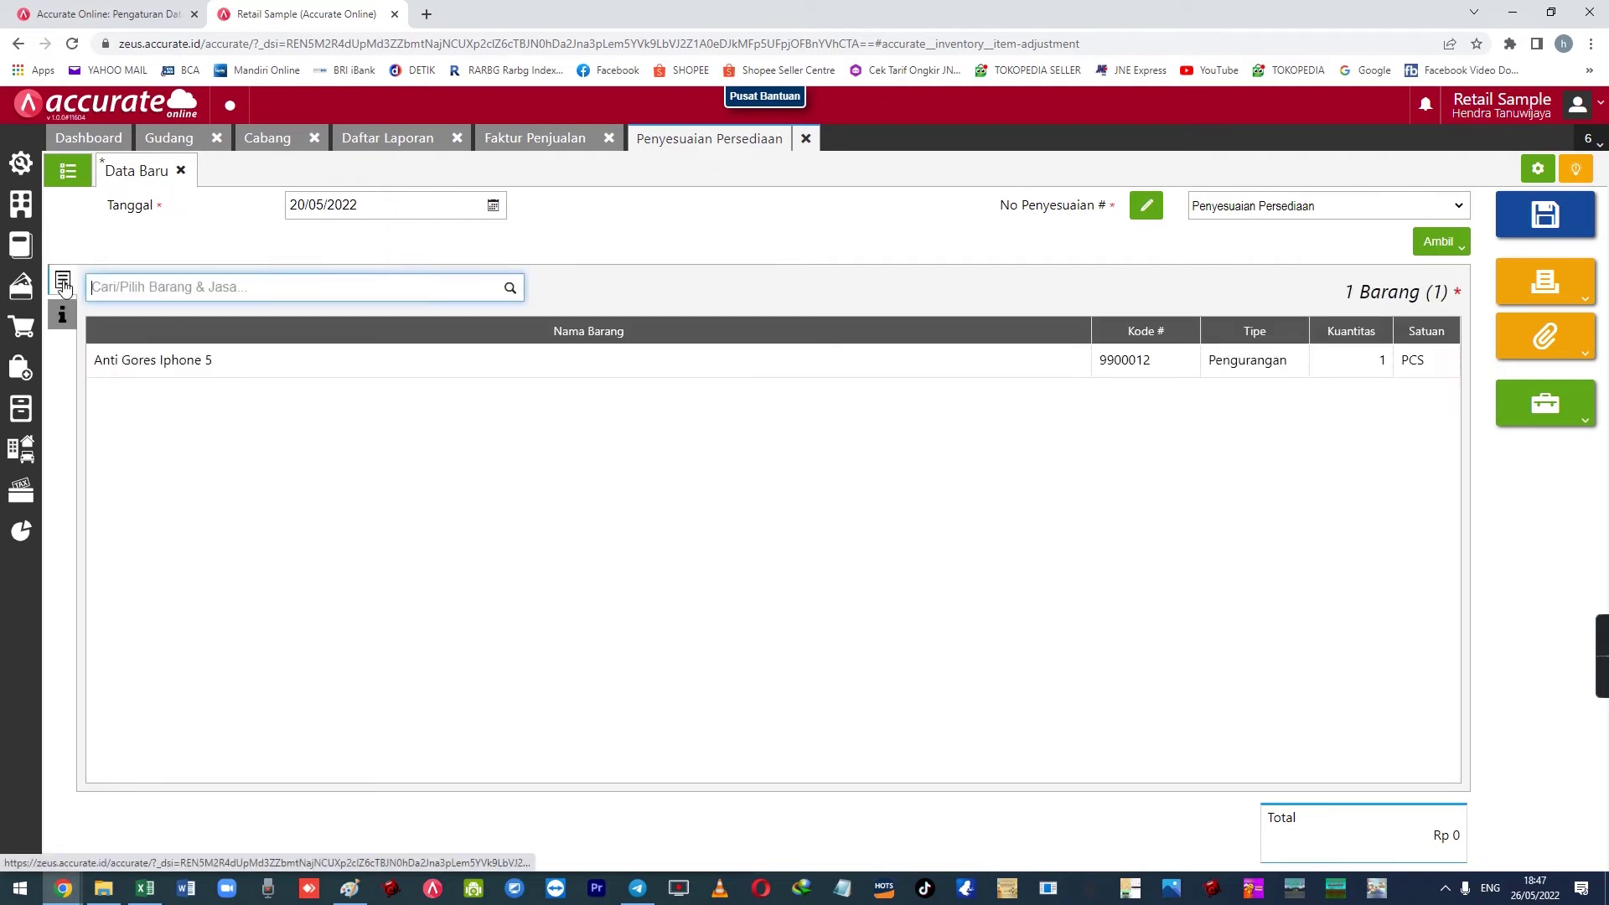
click(62, 313)
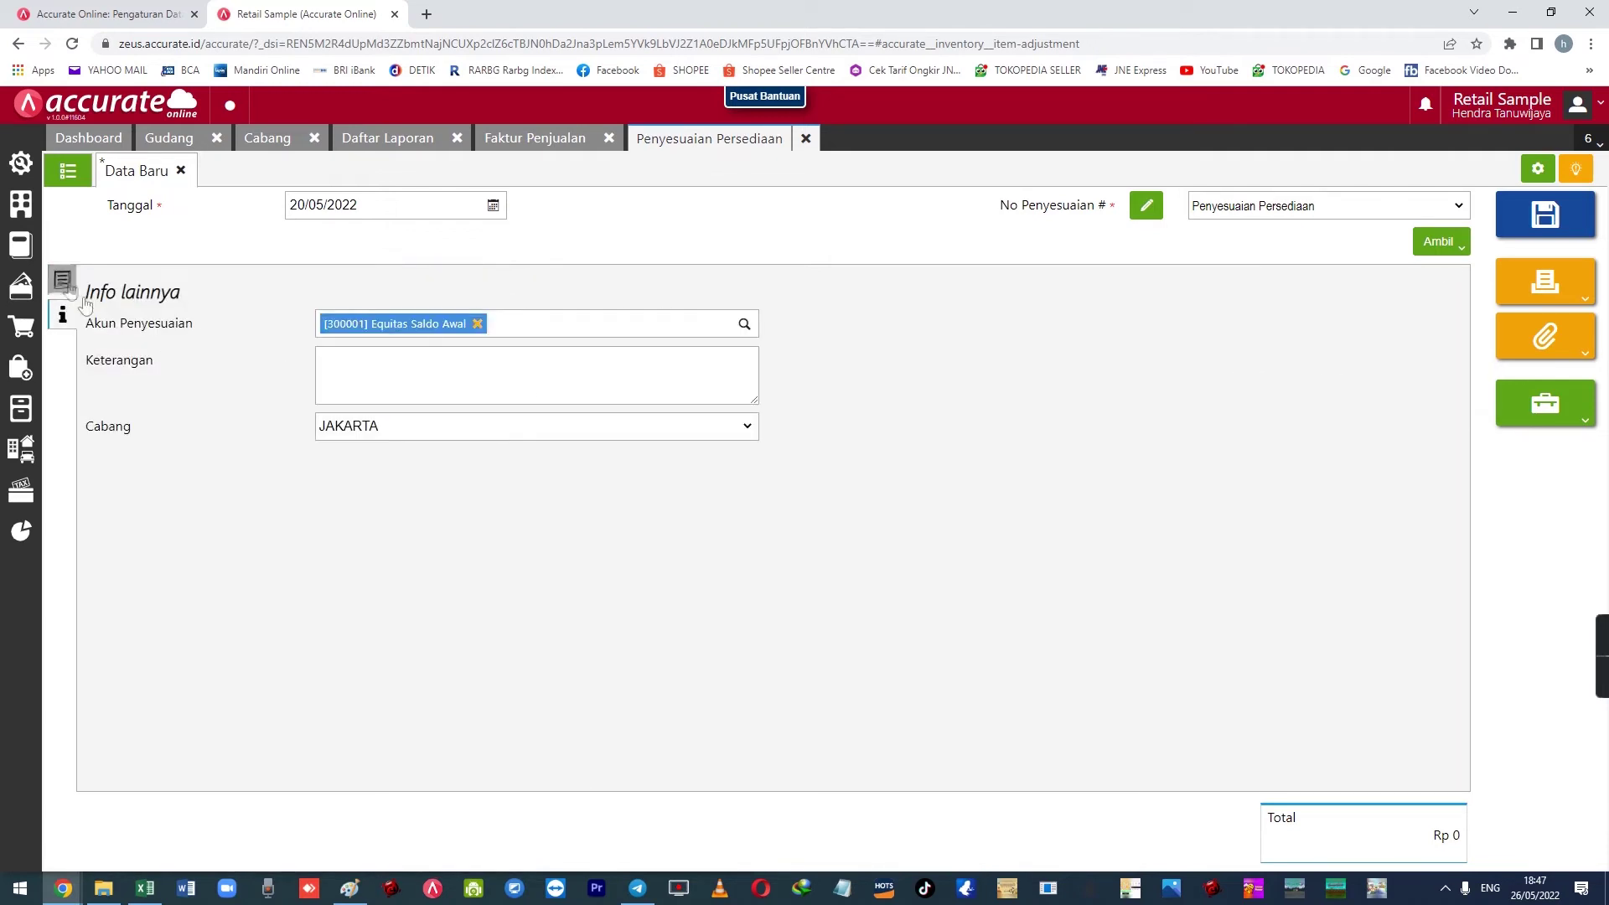
click(64, 281)
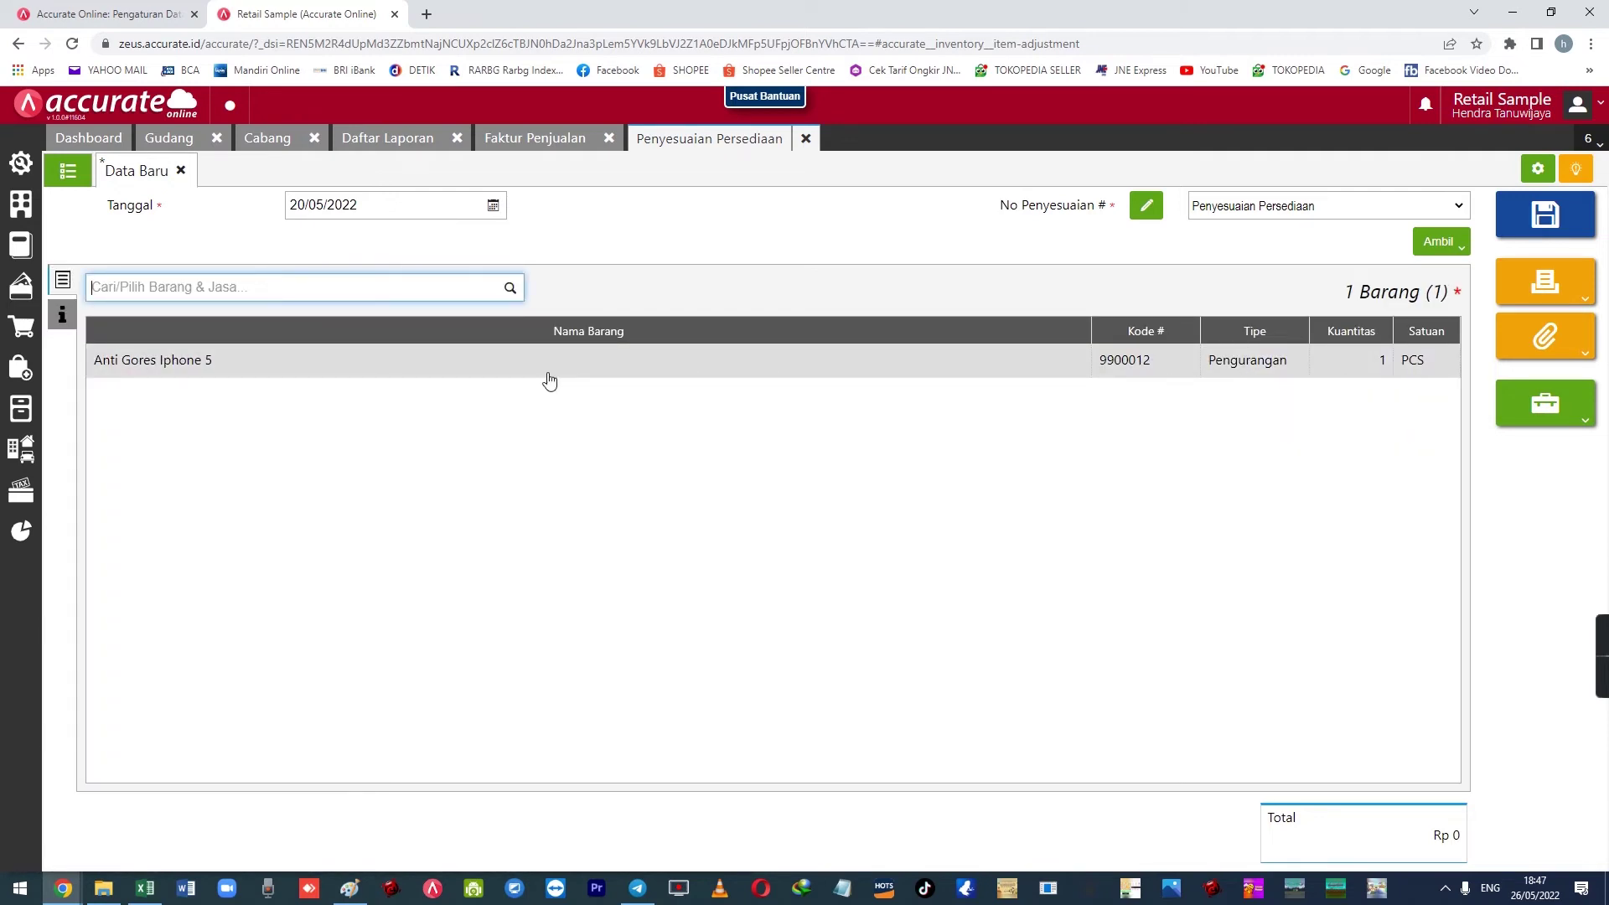
click(1551, 238)
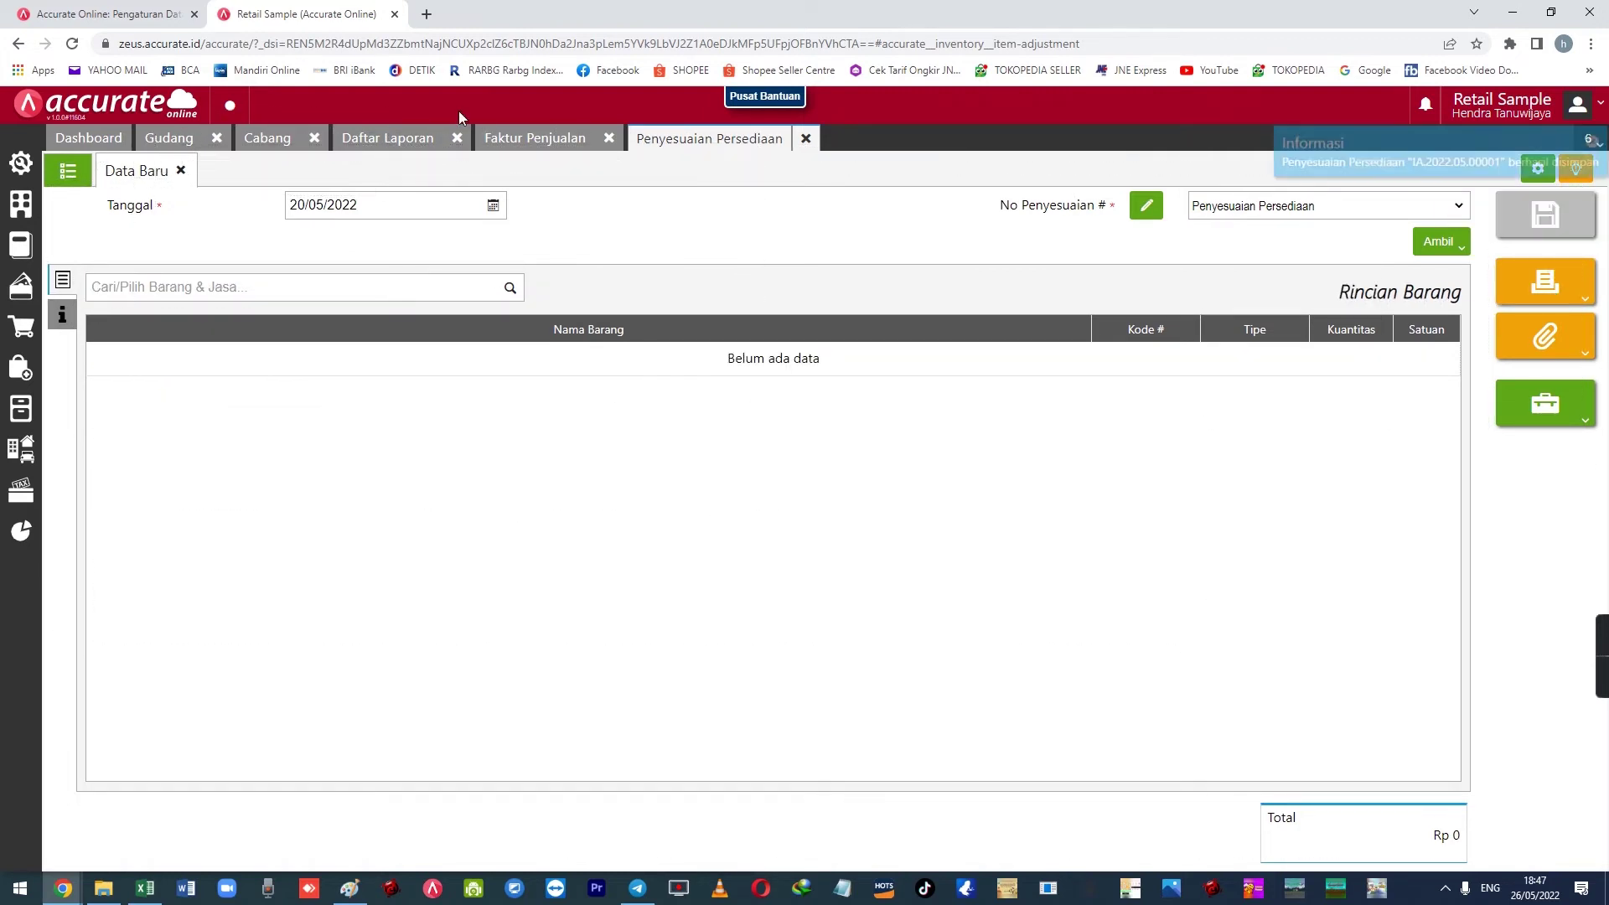
- Add Anti Gores Iphone 5 to the new adjustment as a Penambahan of 1 PCS in the MAKASSAR warehouse
click(496, 289)
click(392, 331)
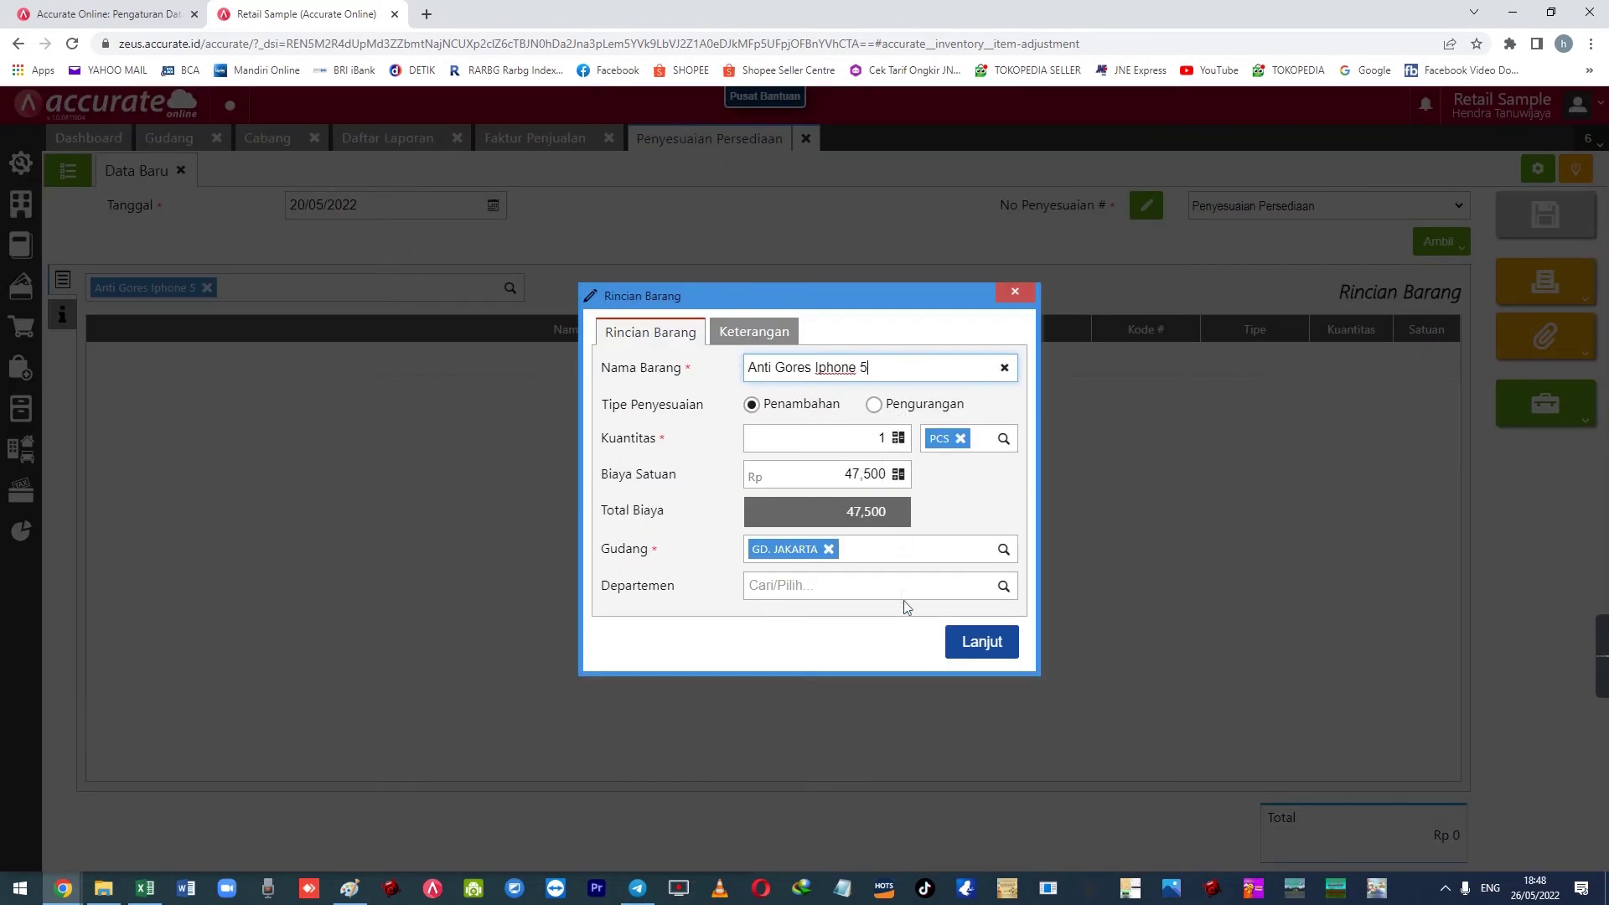
click(829, 550)
click(1003, 549)
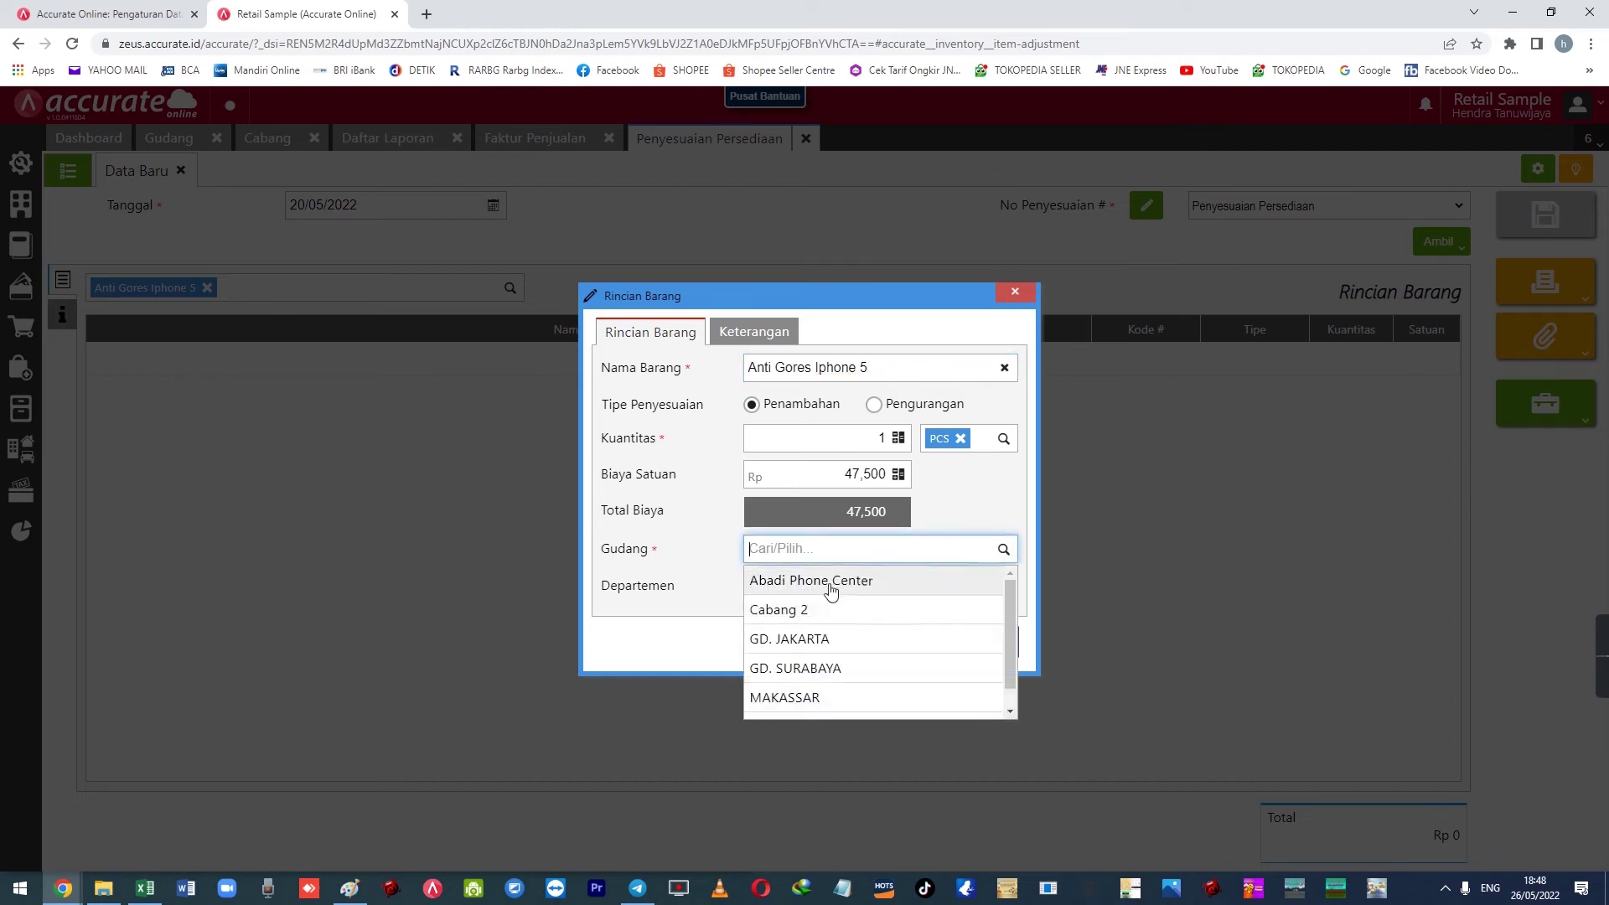
click(808, 695)
click(979, 642)
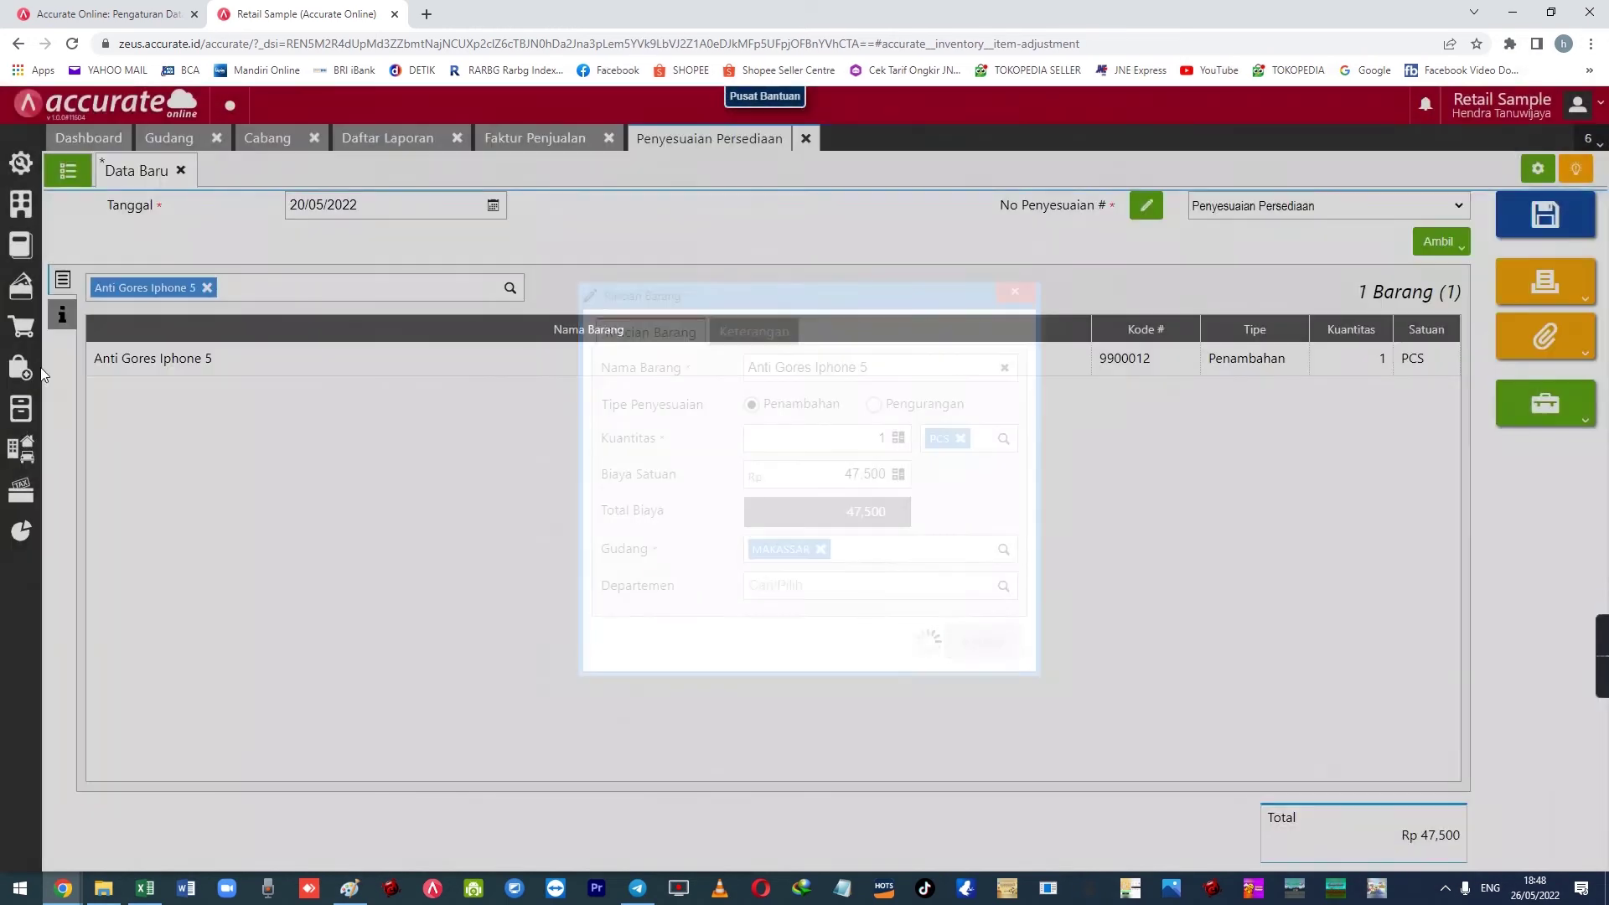
- Set the adjustment's Cabang to MAKASSAR in Info lainnya and return to its item list
click(62, 316)
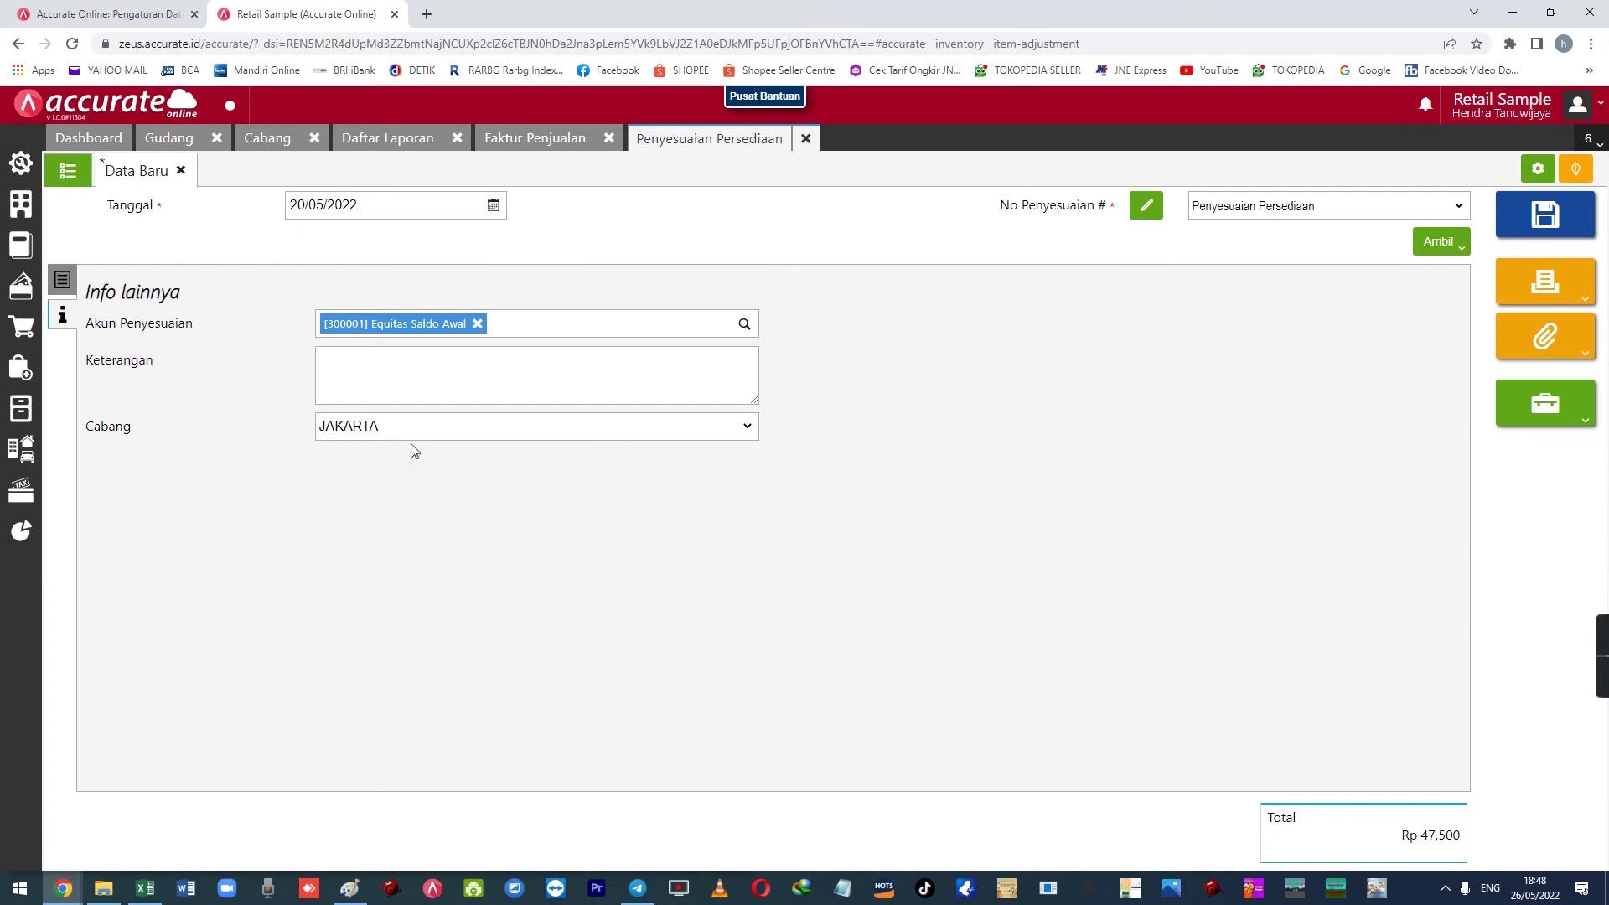
click(360, 428)
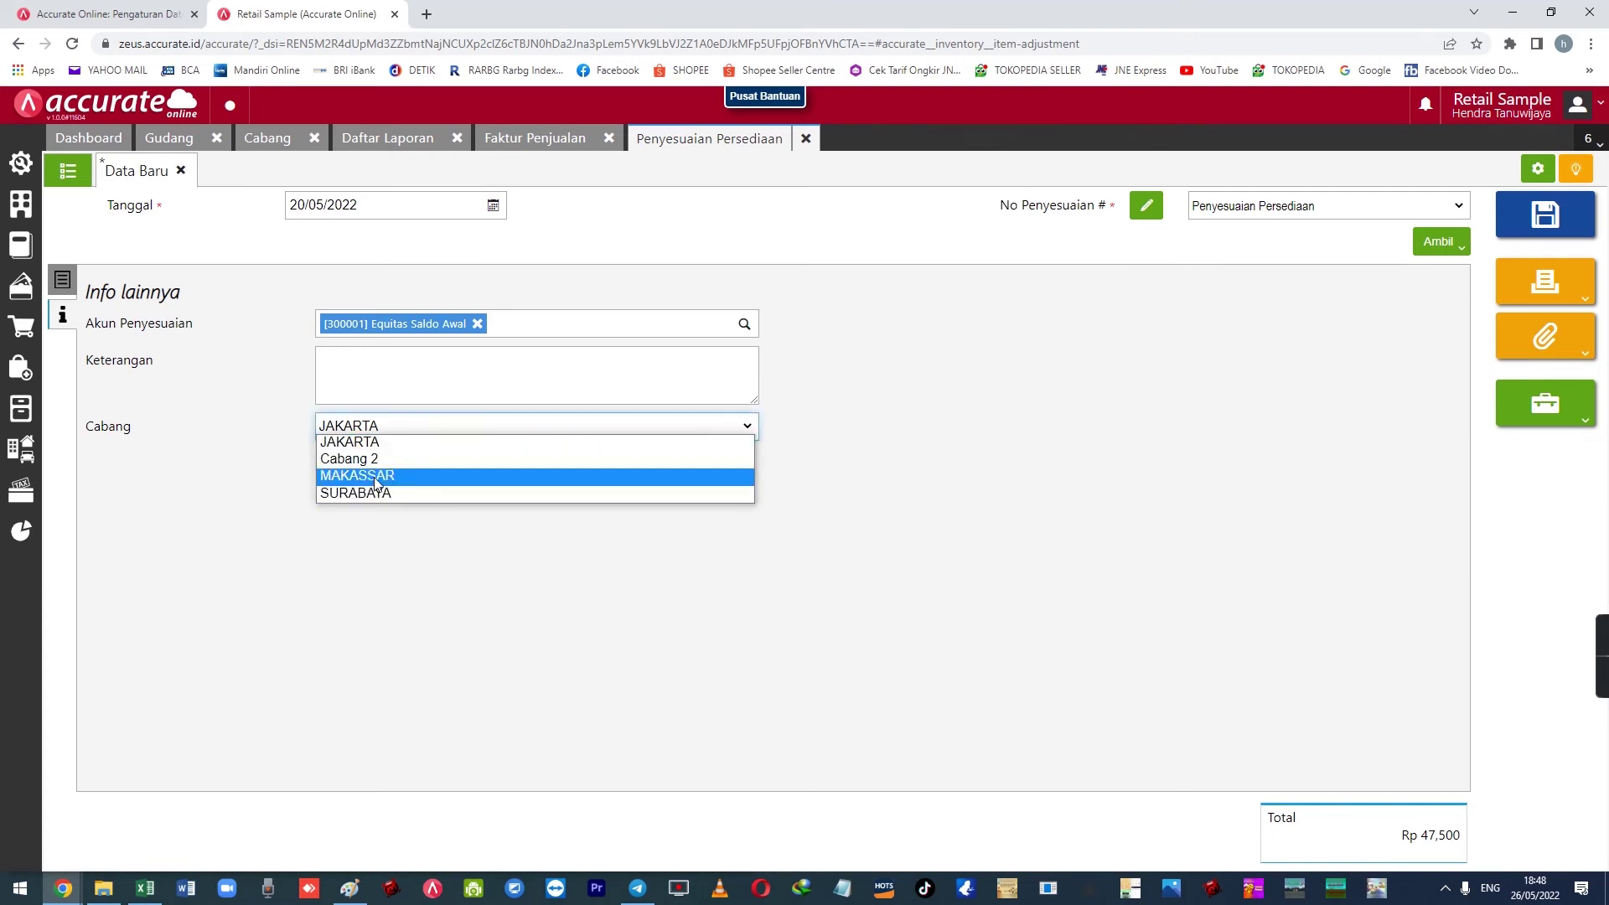
click(378, 479)
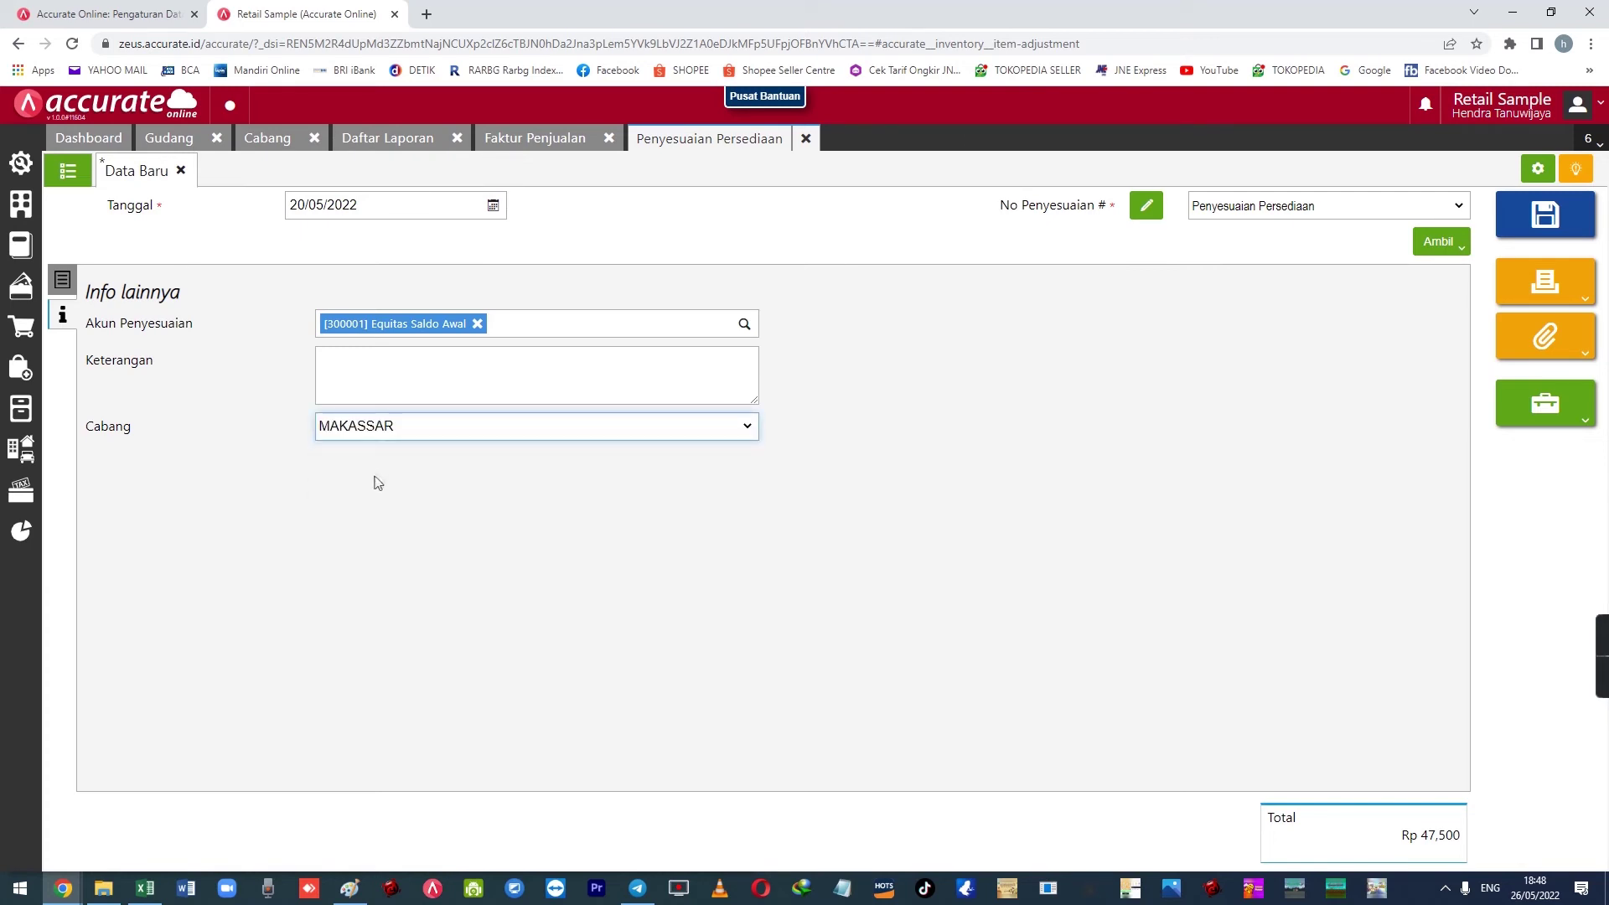
click(63, 280)
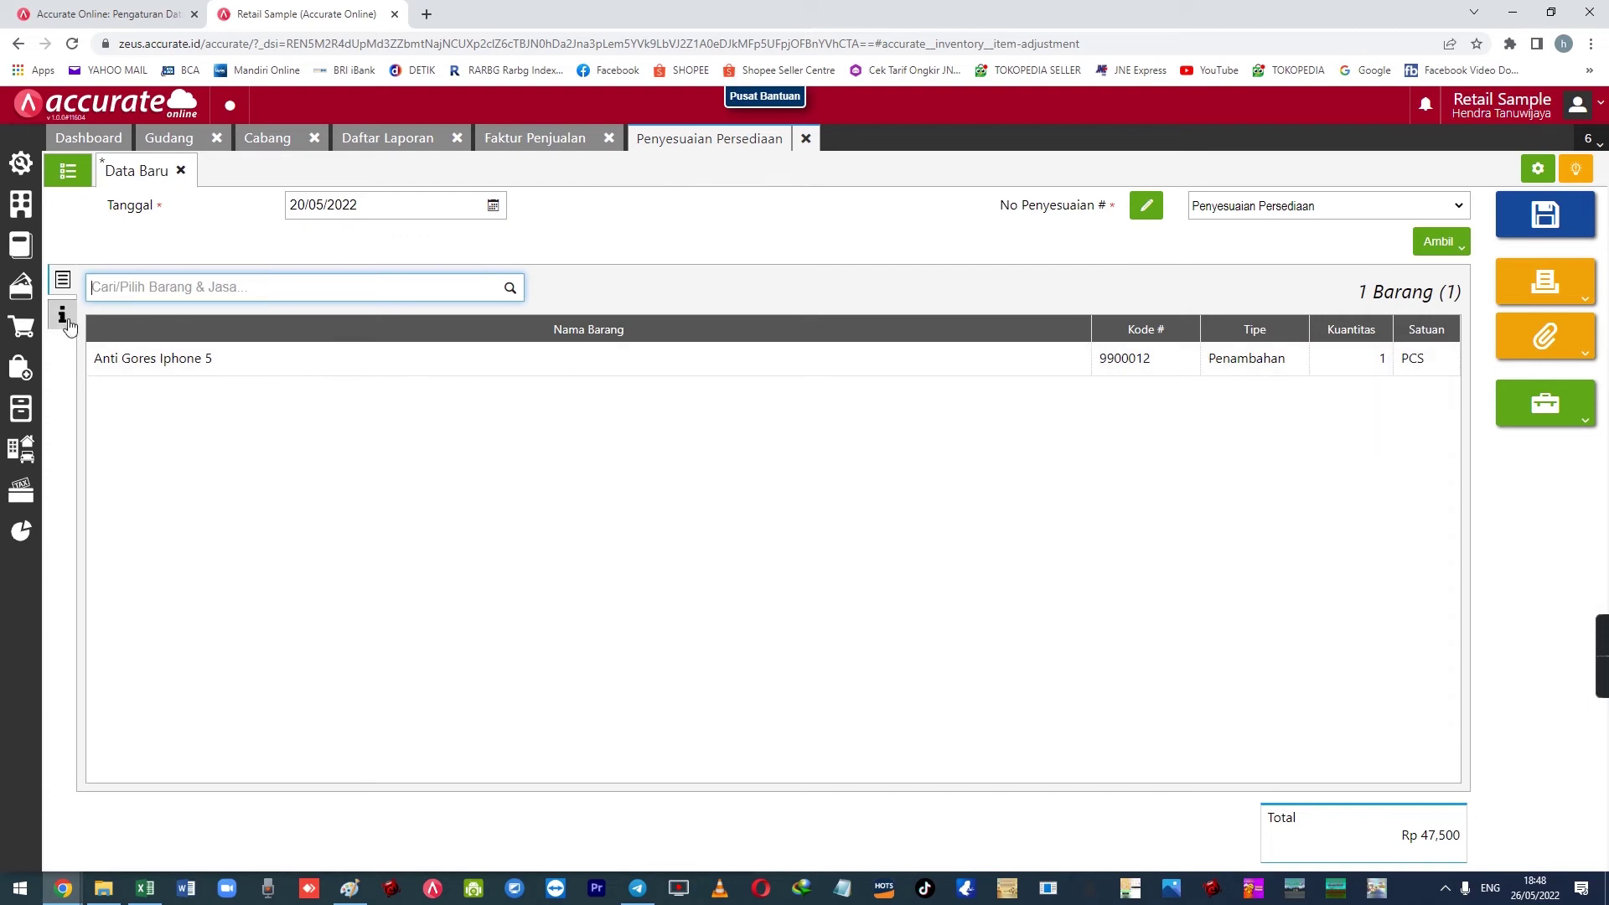
click(62, 316)
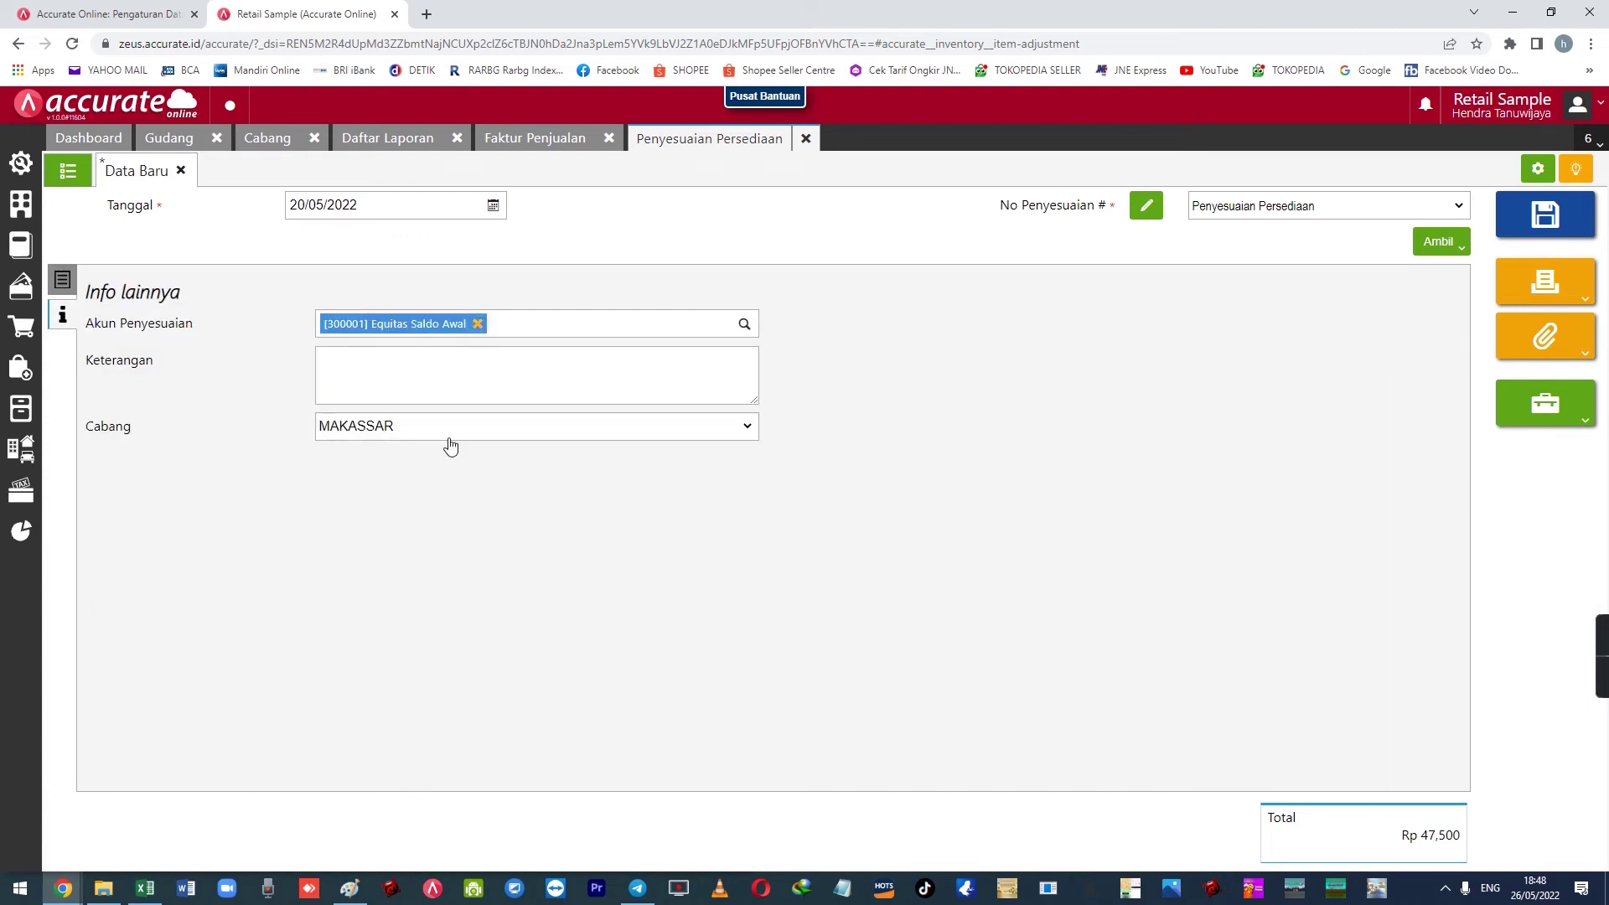
click(64, 285)
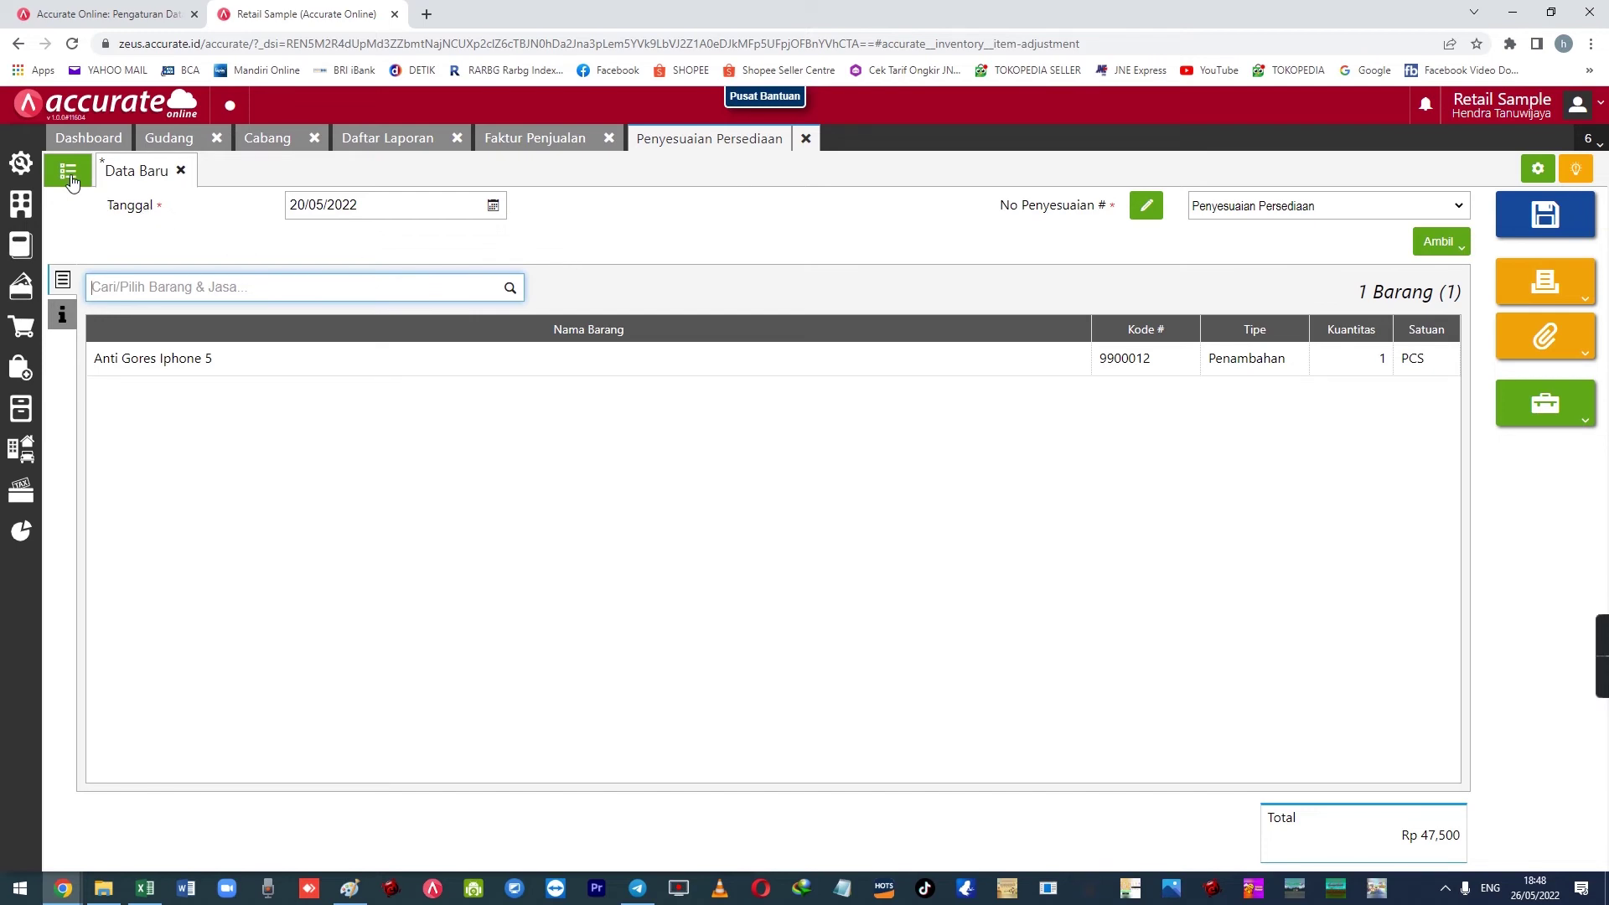
- Check the Cabang choices in the Info lainnya section of the open Faktur Penjualan
click(554, 144)
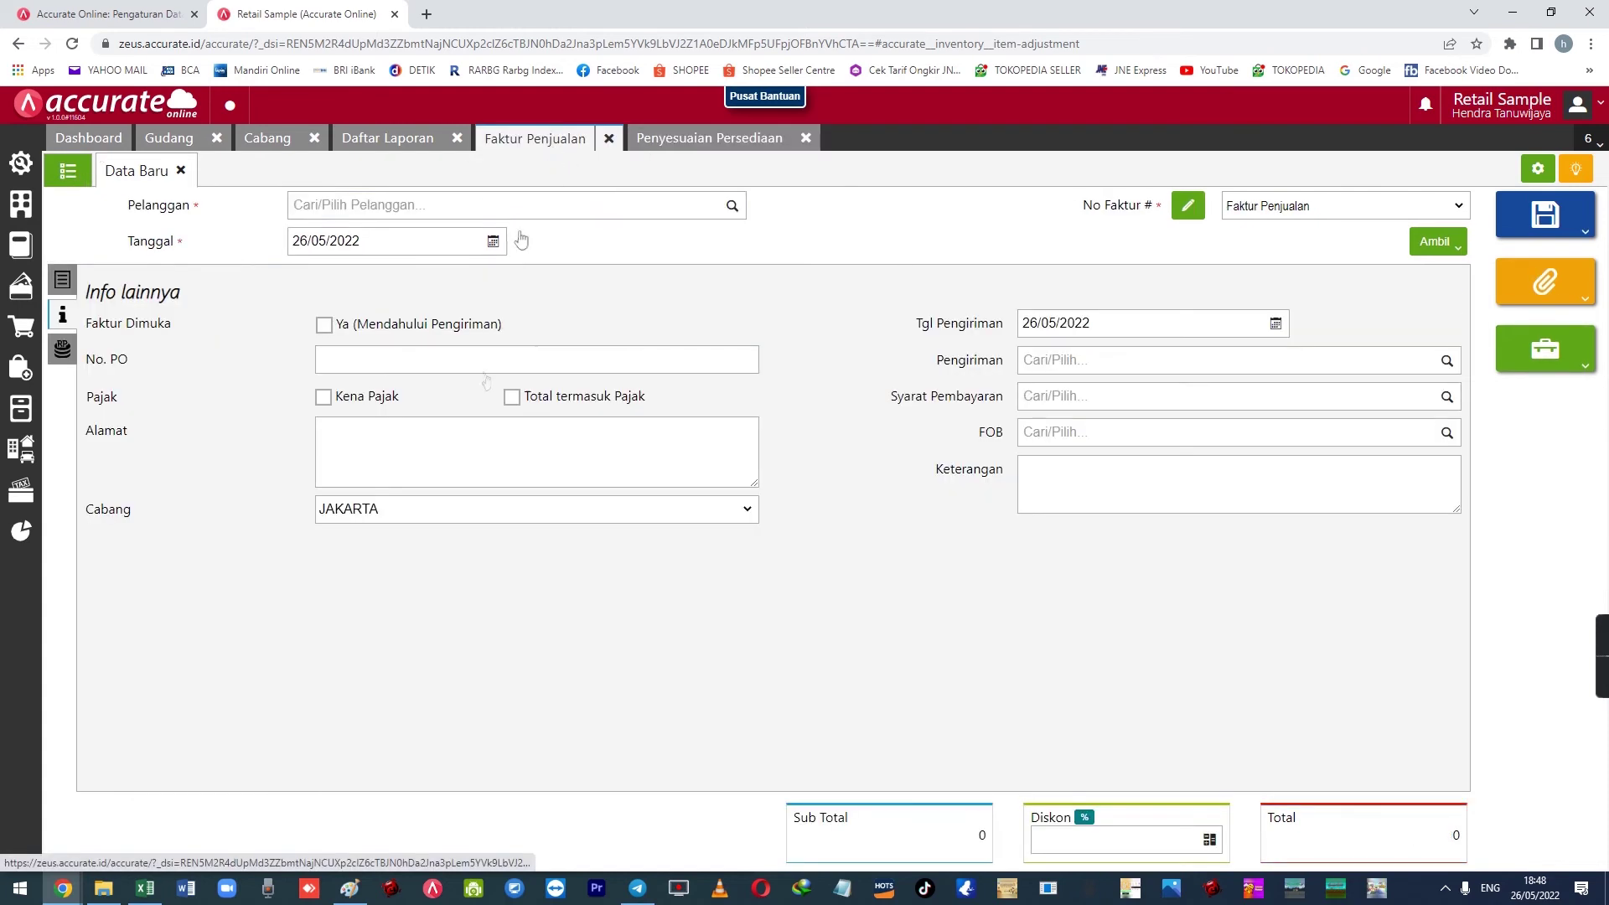
click(363, 522)
click(375, 623)
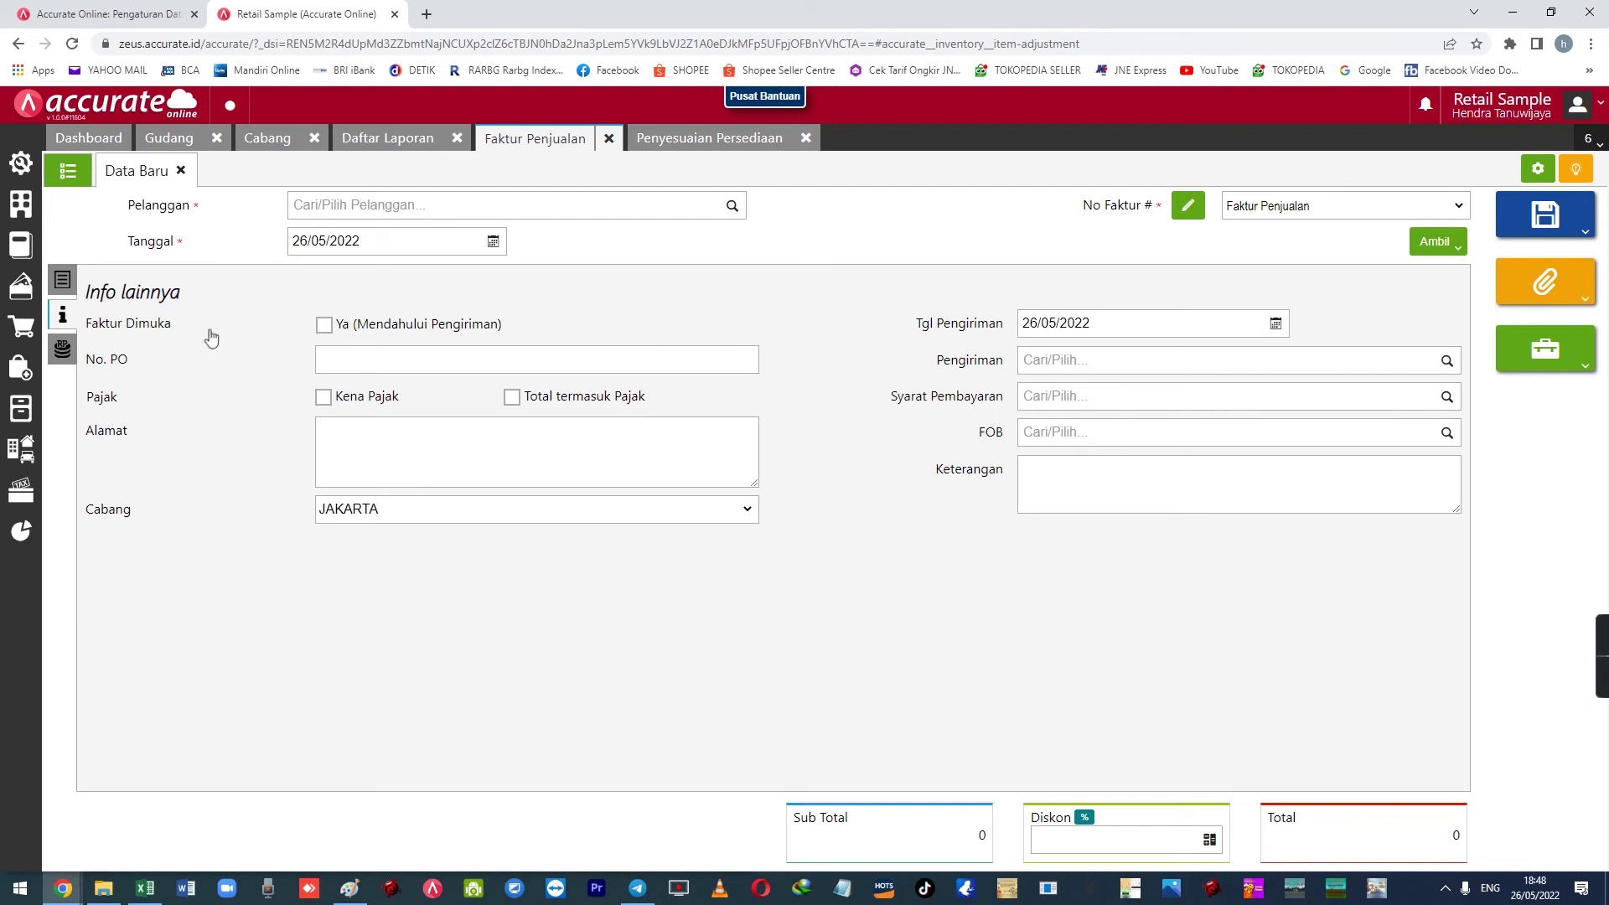
- Return to the Penyesuaian Persediaan form and compare its item list with the branch setting in Info lainnya
click(681, 139)
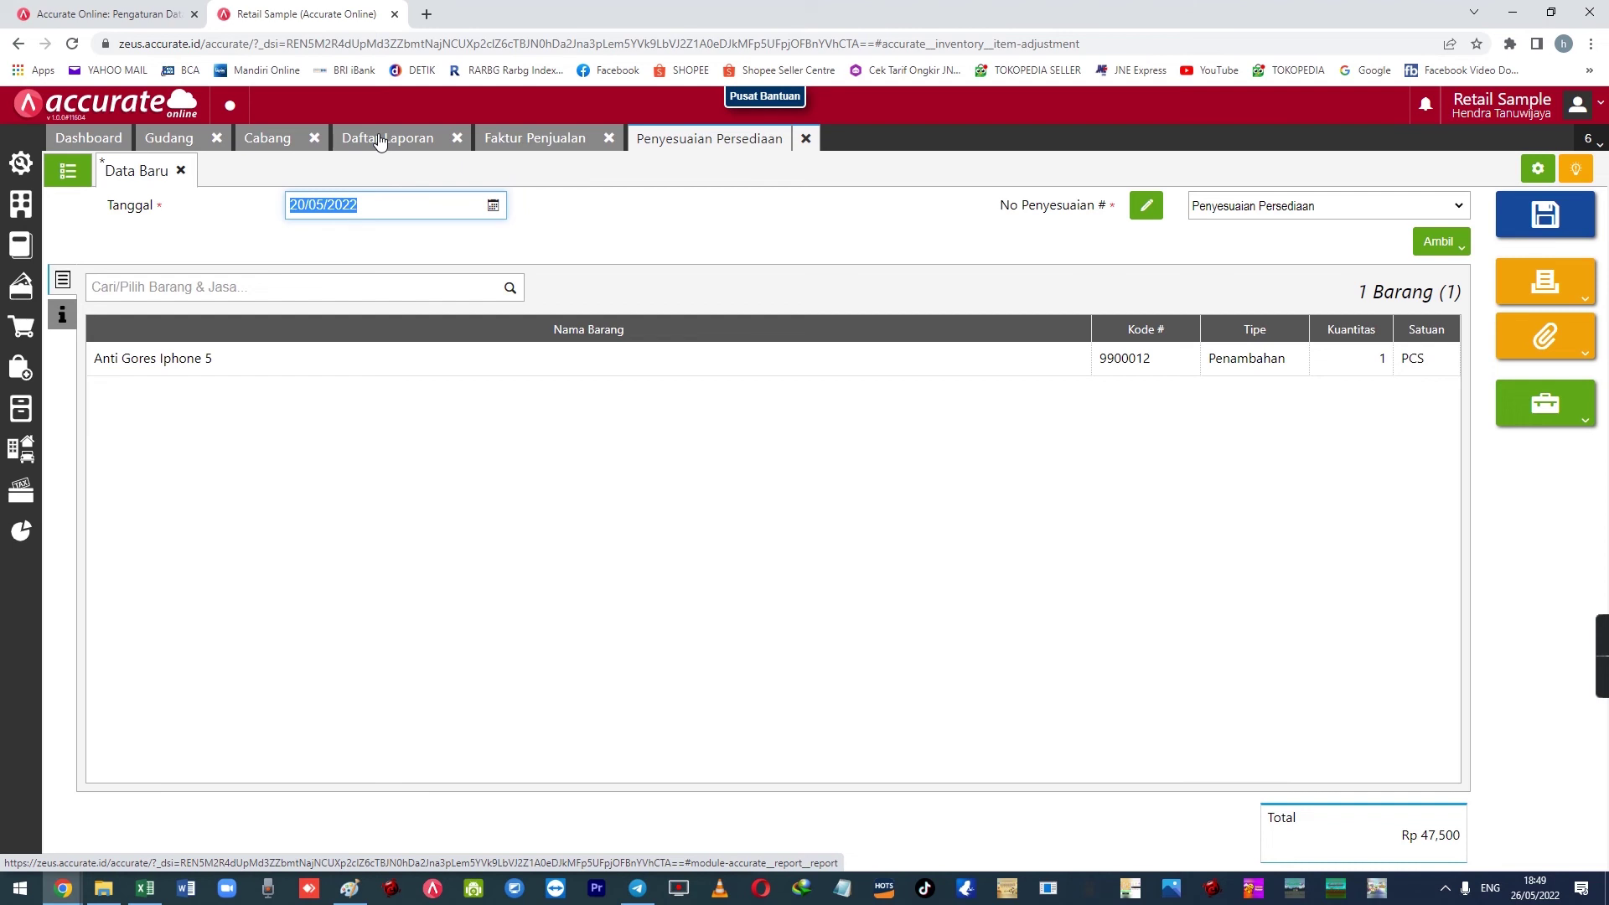
click(62, 315)
click(60, 280)
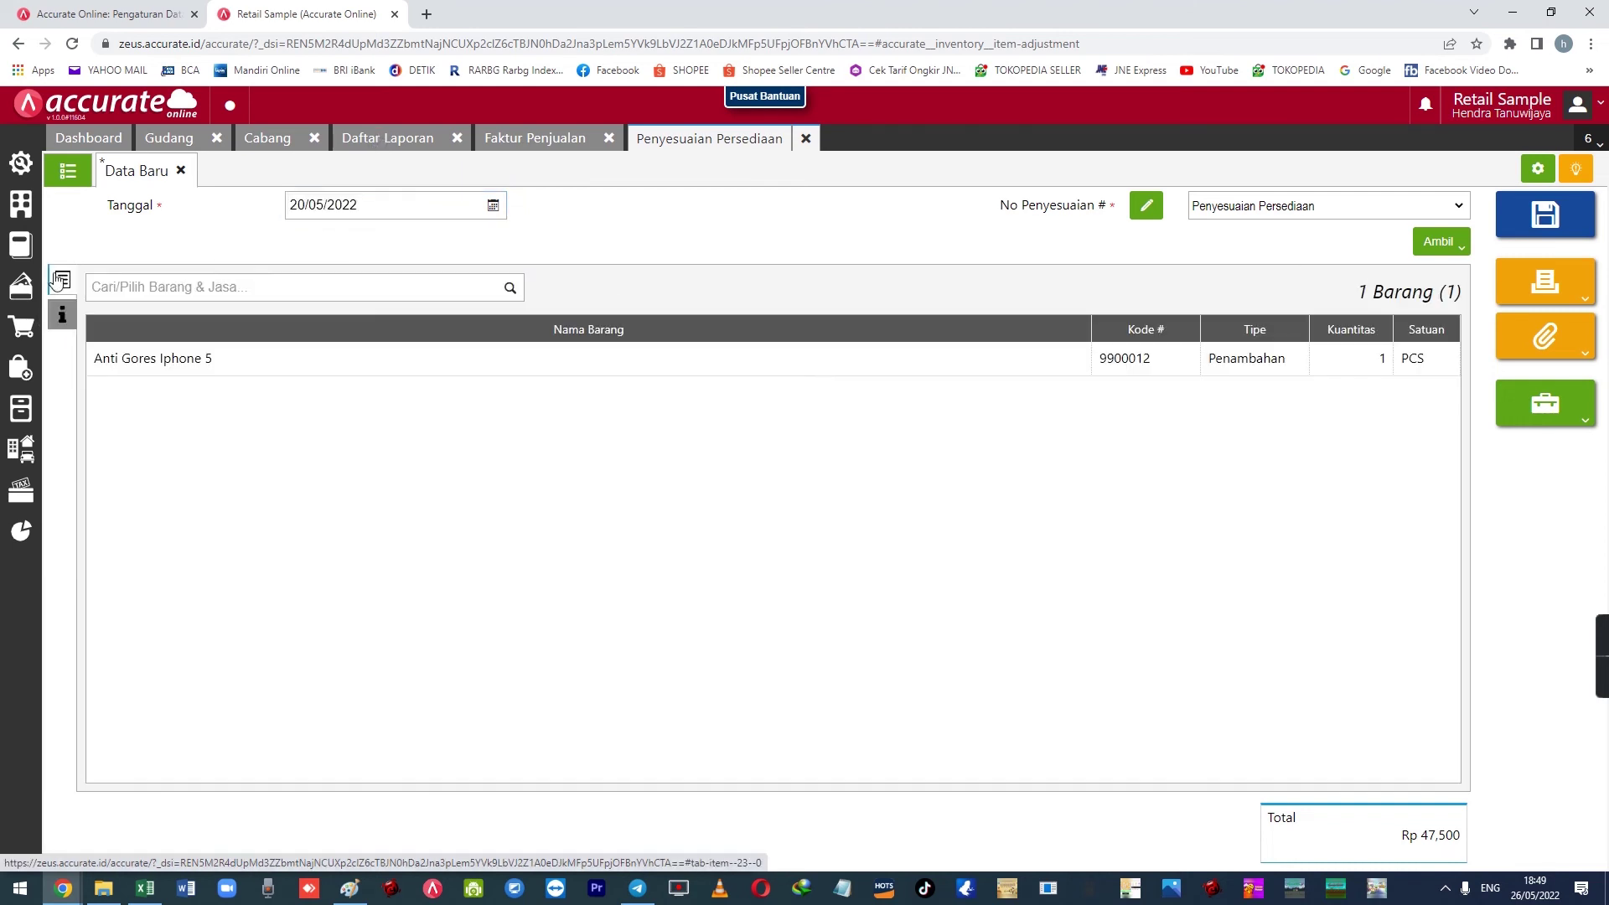
click(63, 315)
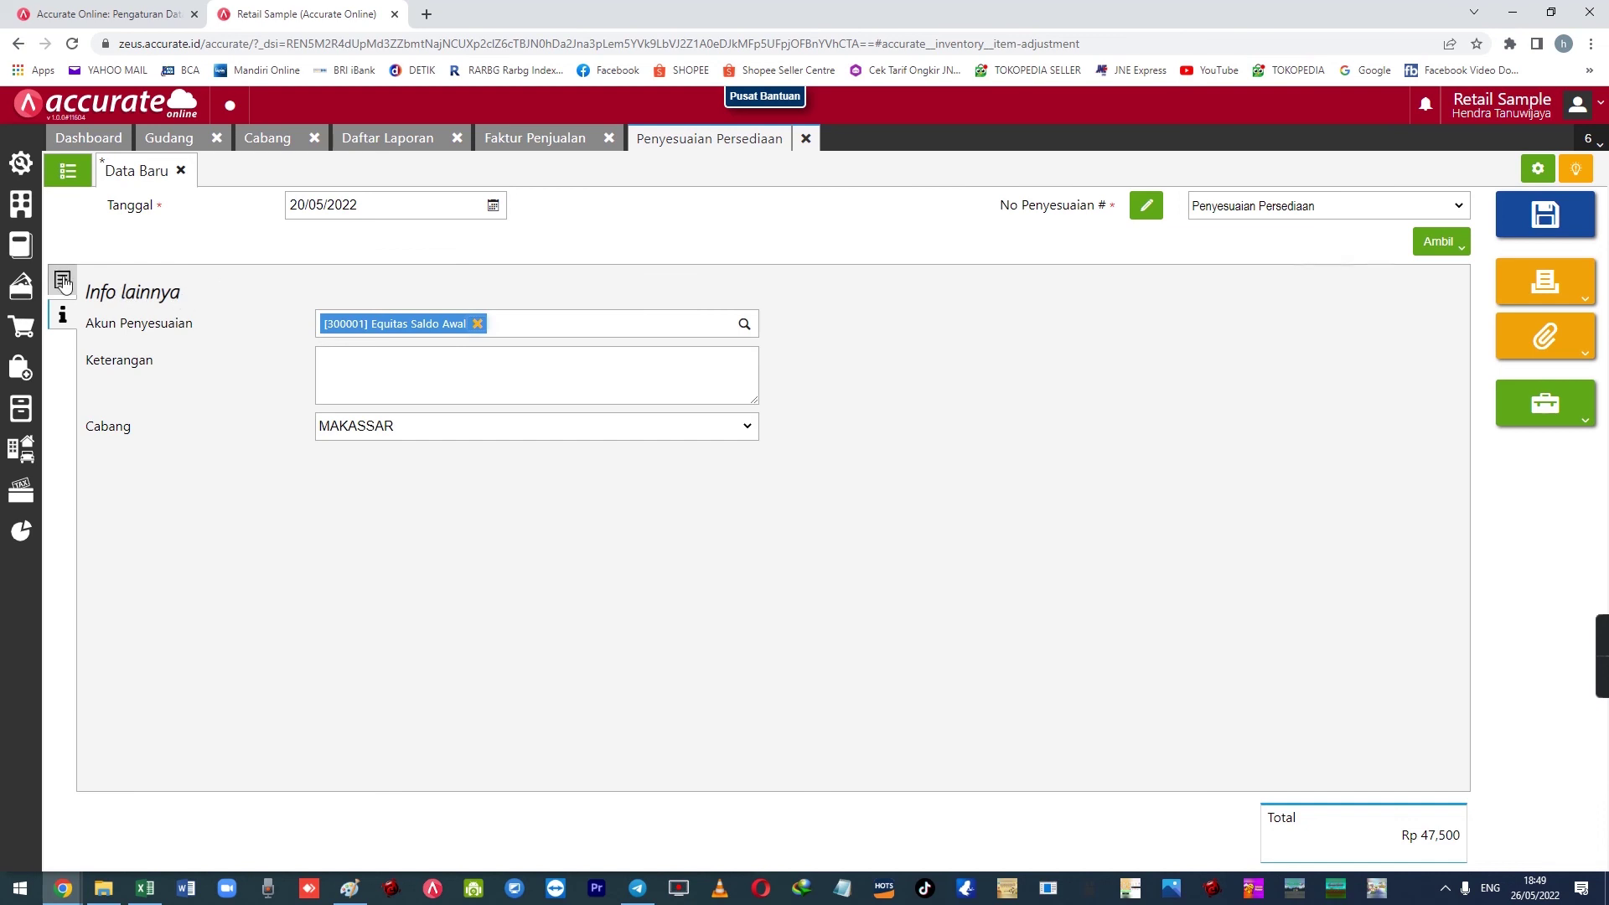
click(62, 280)
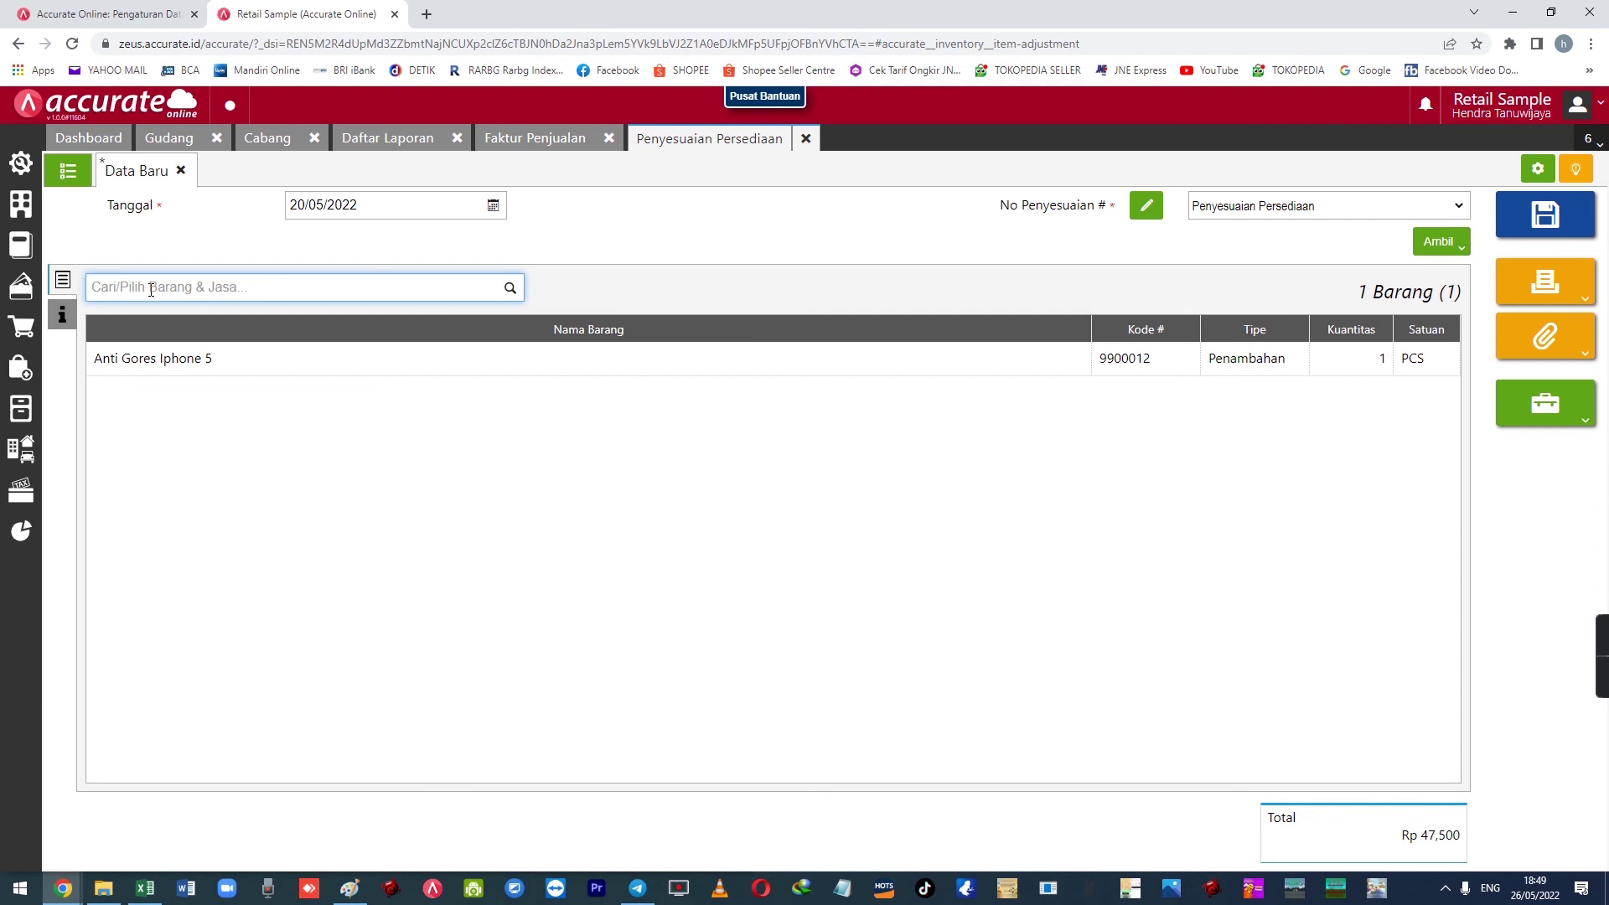
click(62, 315)
click(62, 280)
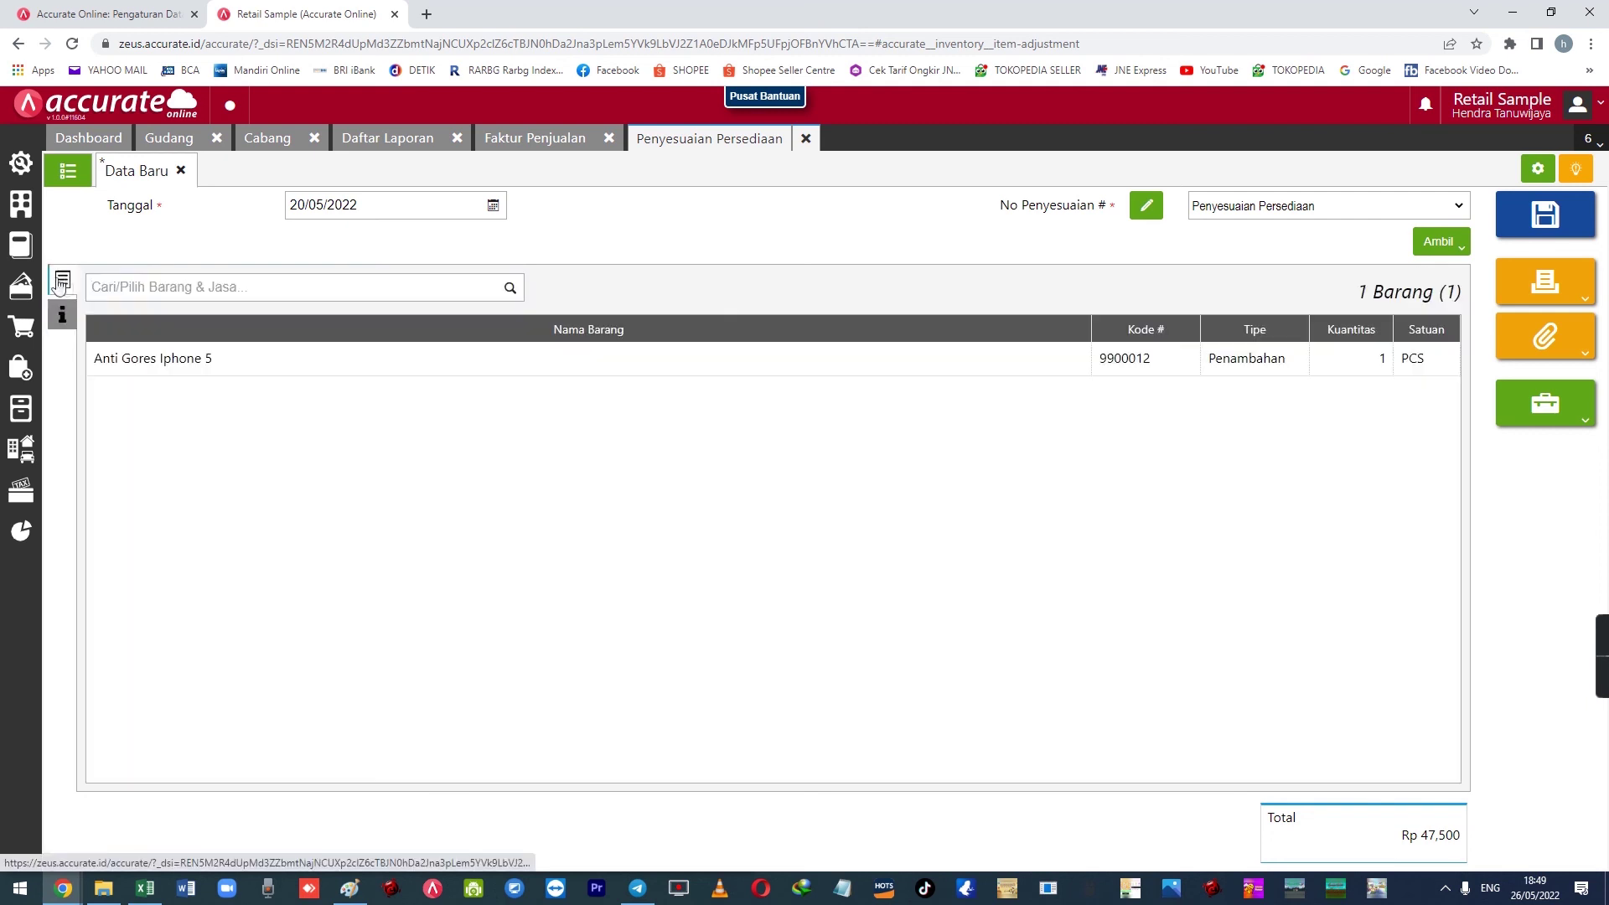
click(62, 315)
click(62, 279)
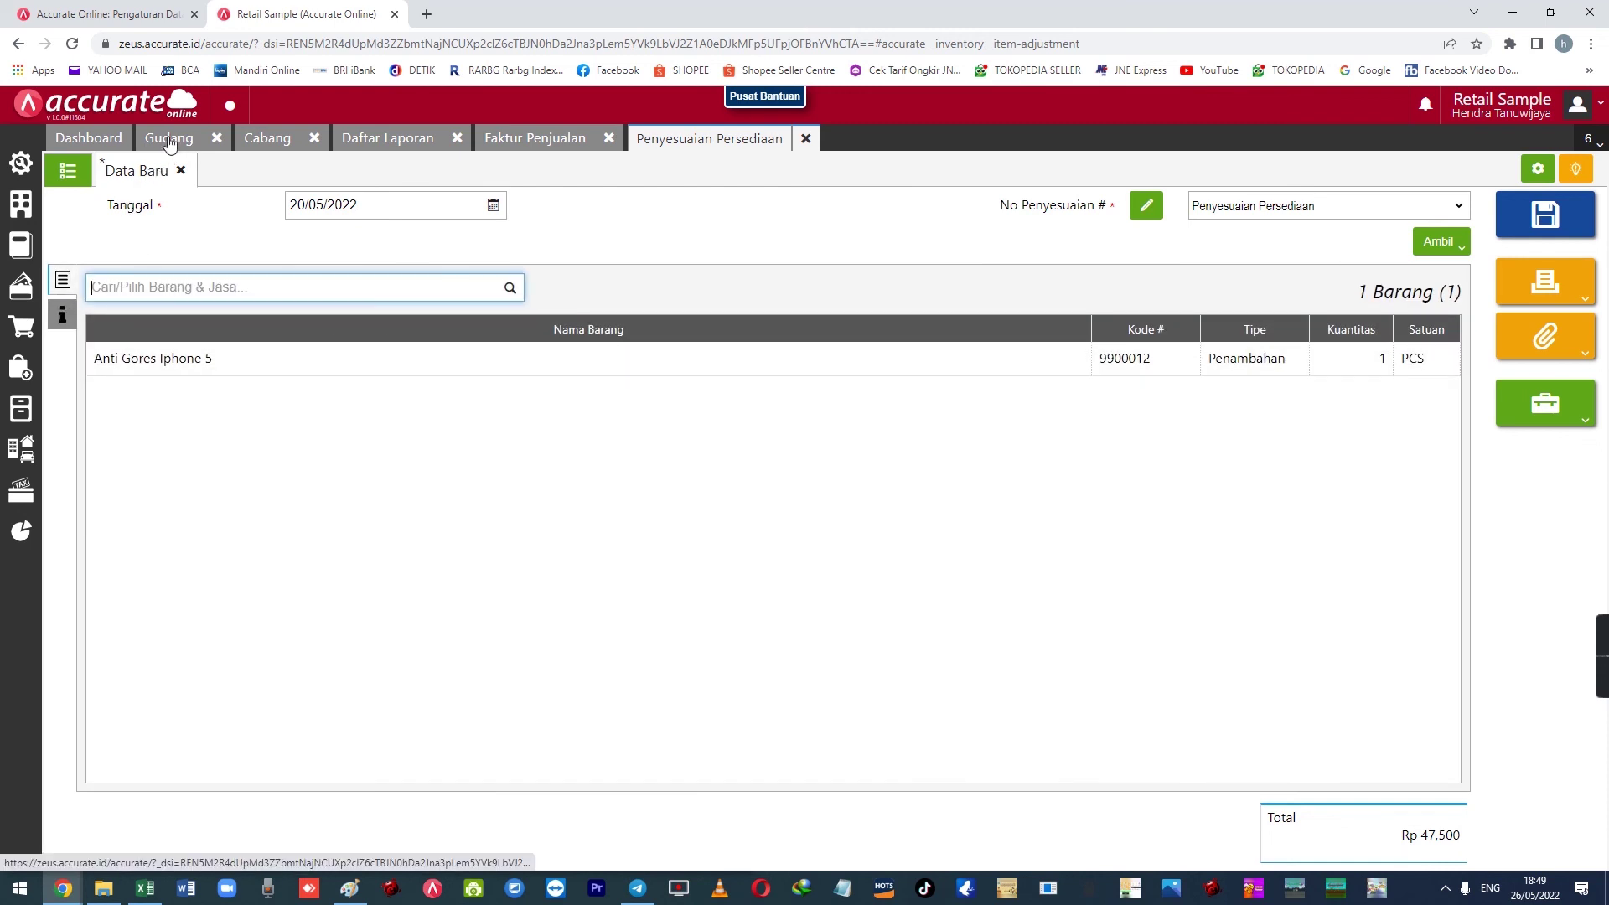
- Compare the Cabang list with the Gudang form, and go back to the open Penyesuaian Persediaan
click(262, 140)
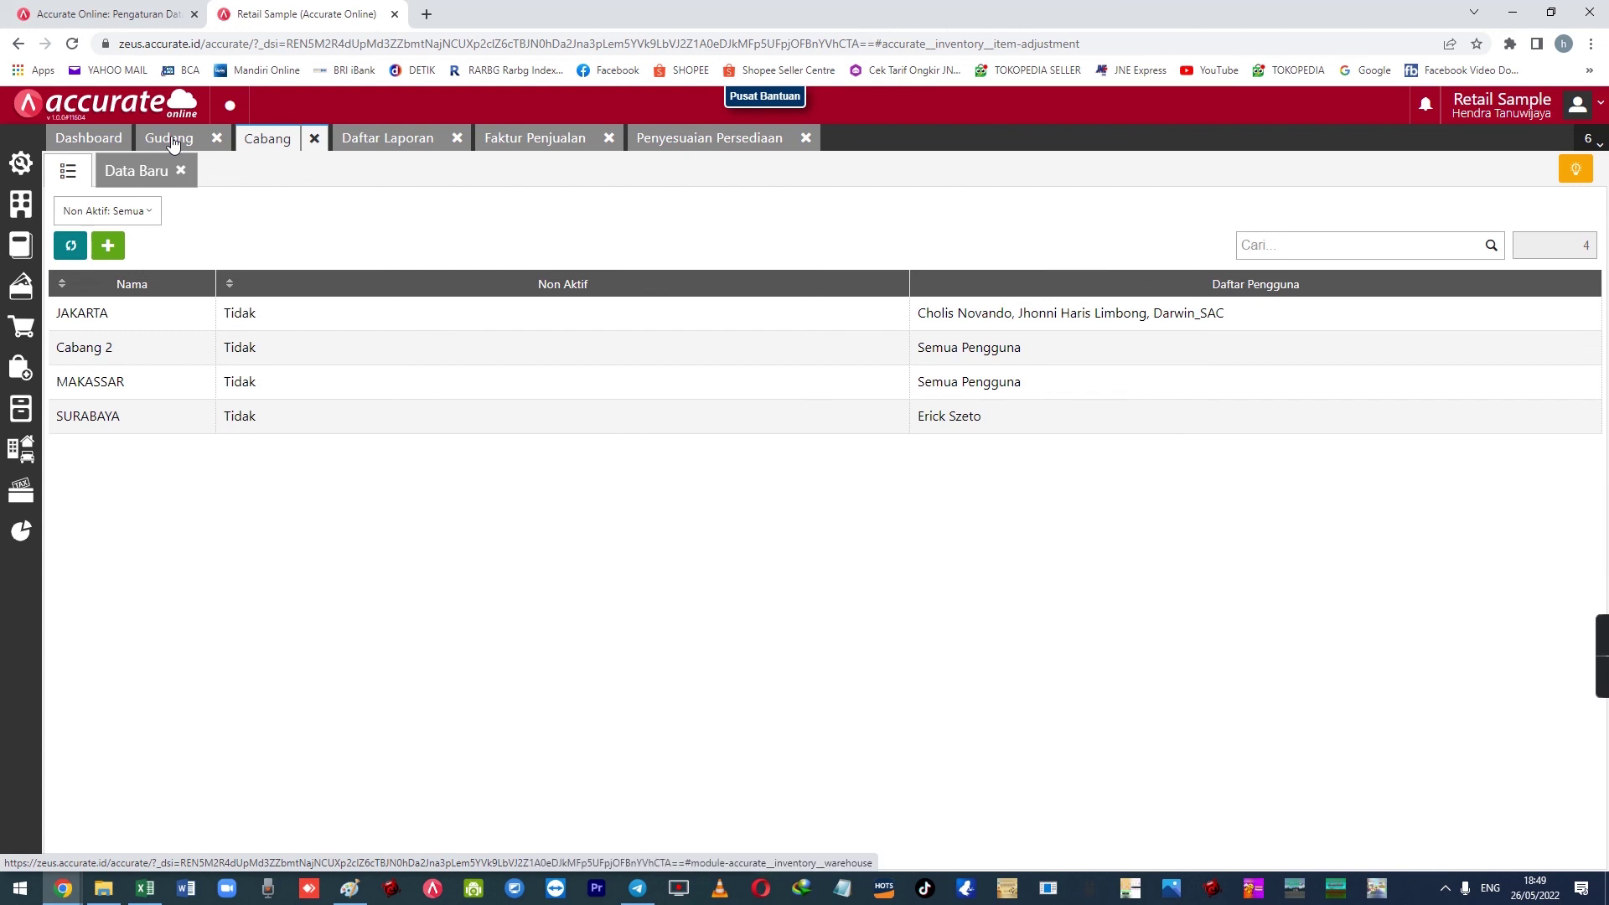
click(172, 144)
click(262, 140)
click(167, 145)
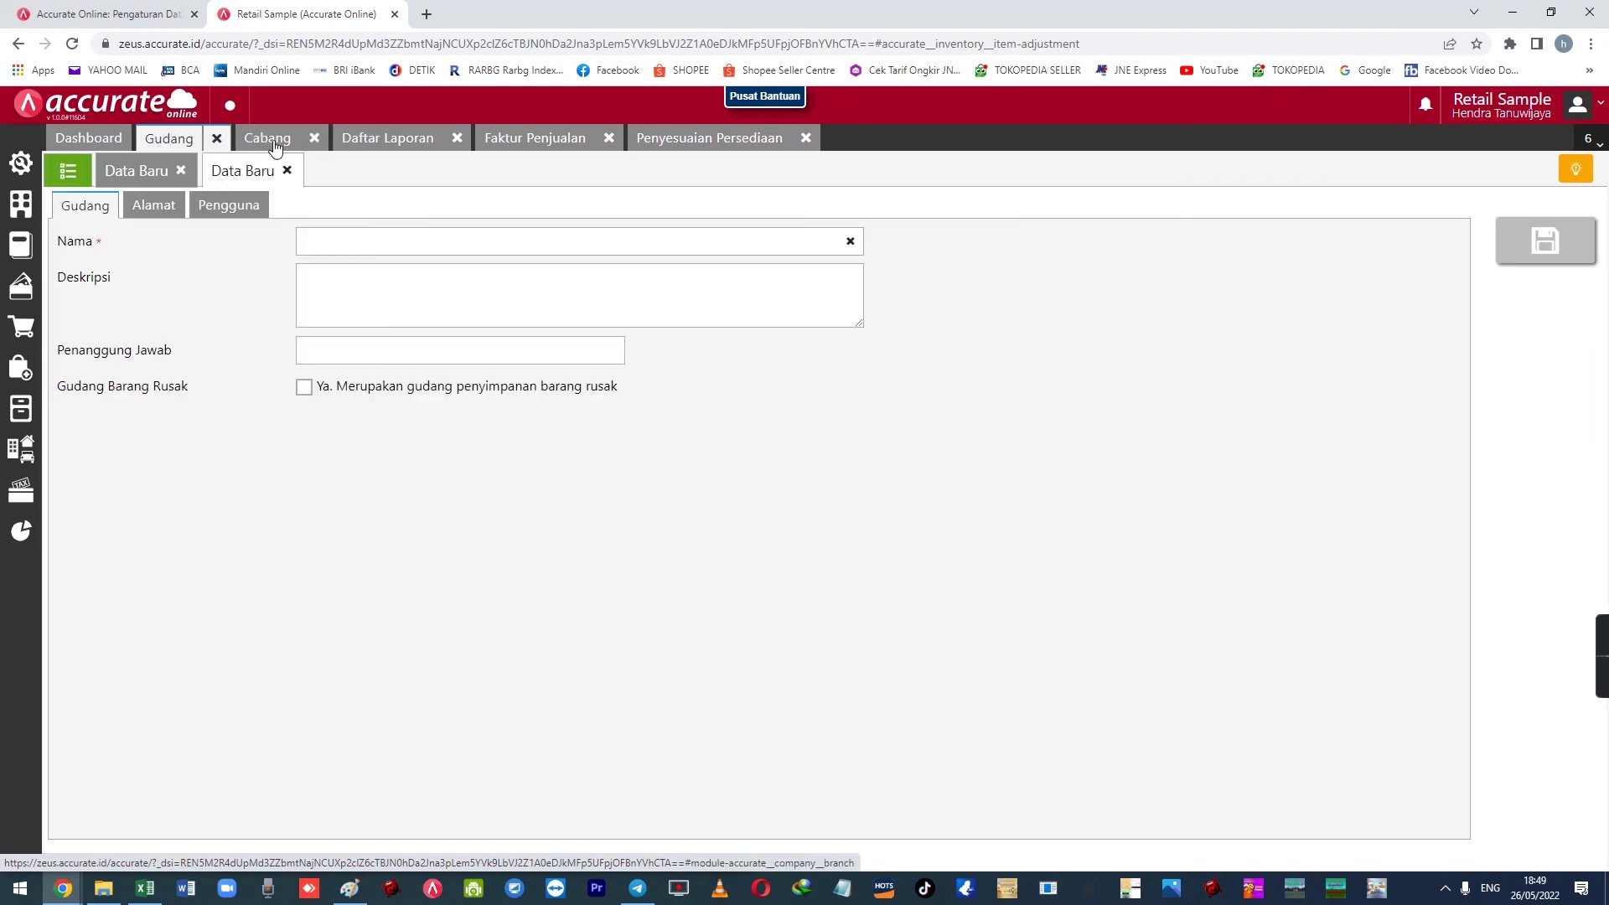
click(275, 147)
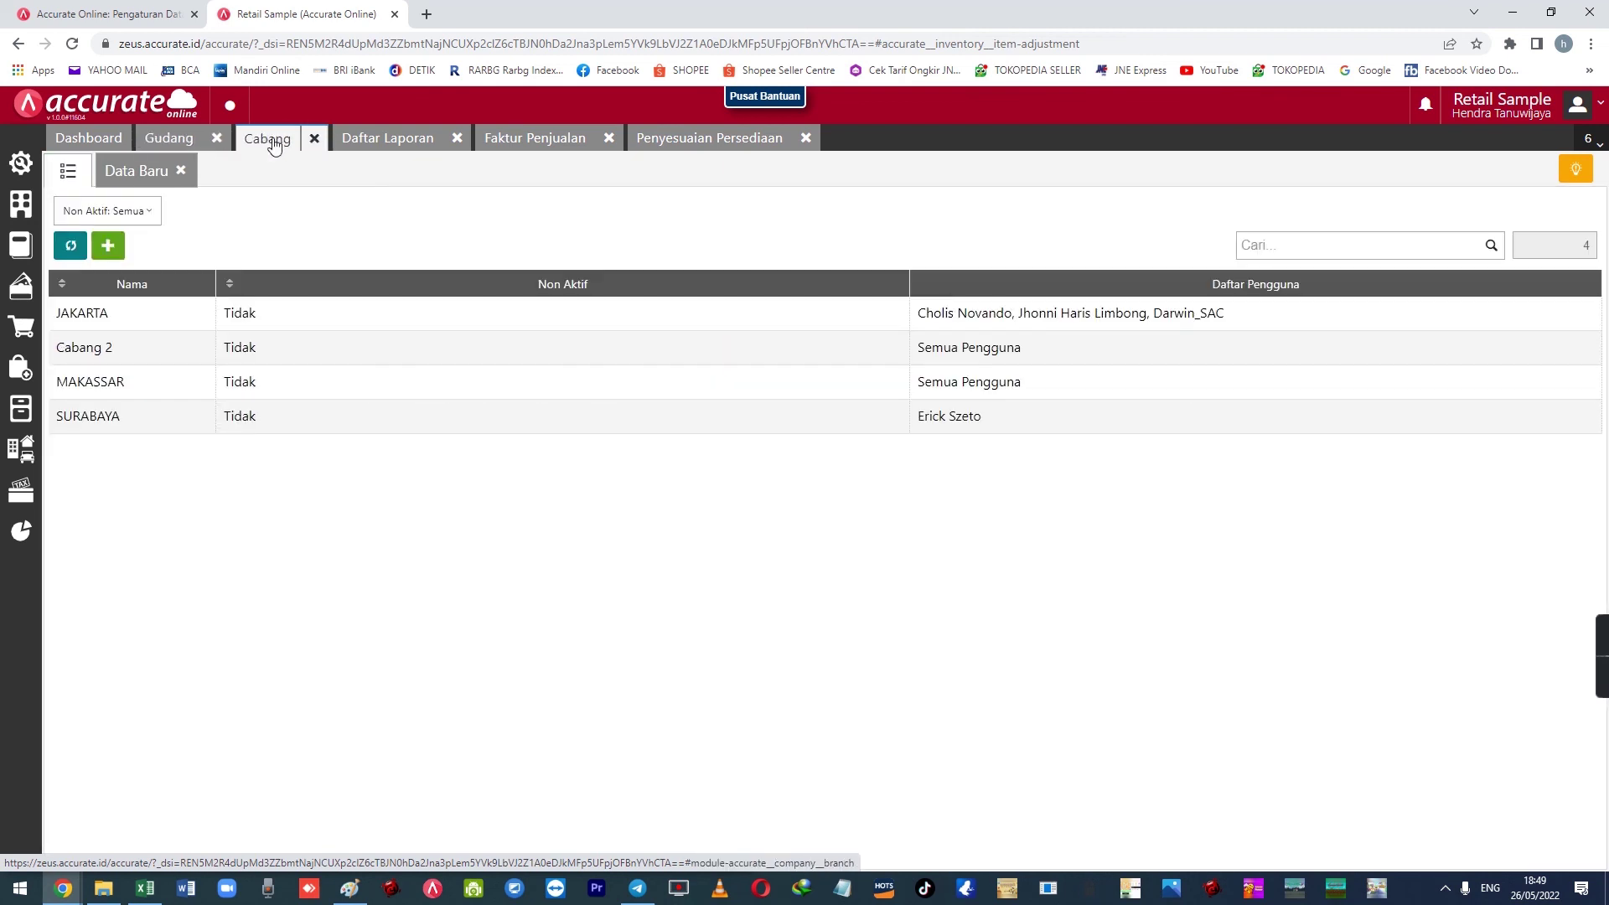
click(734, 137)
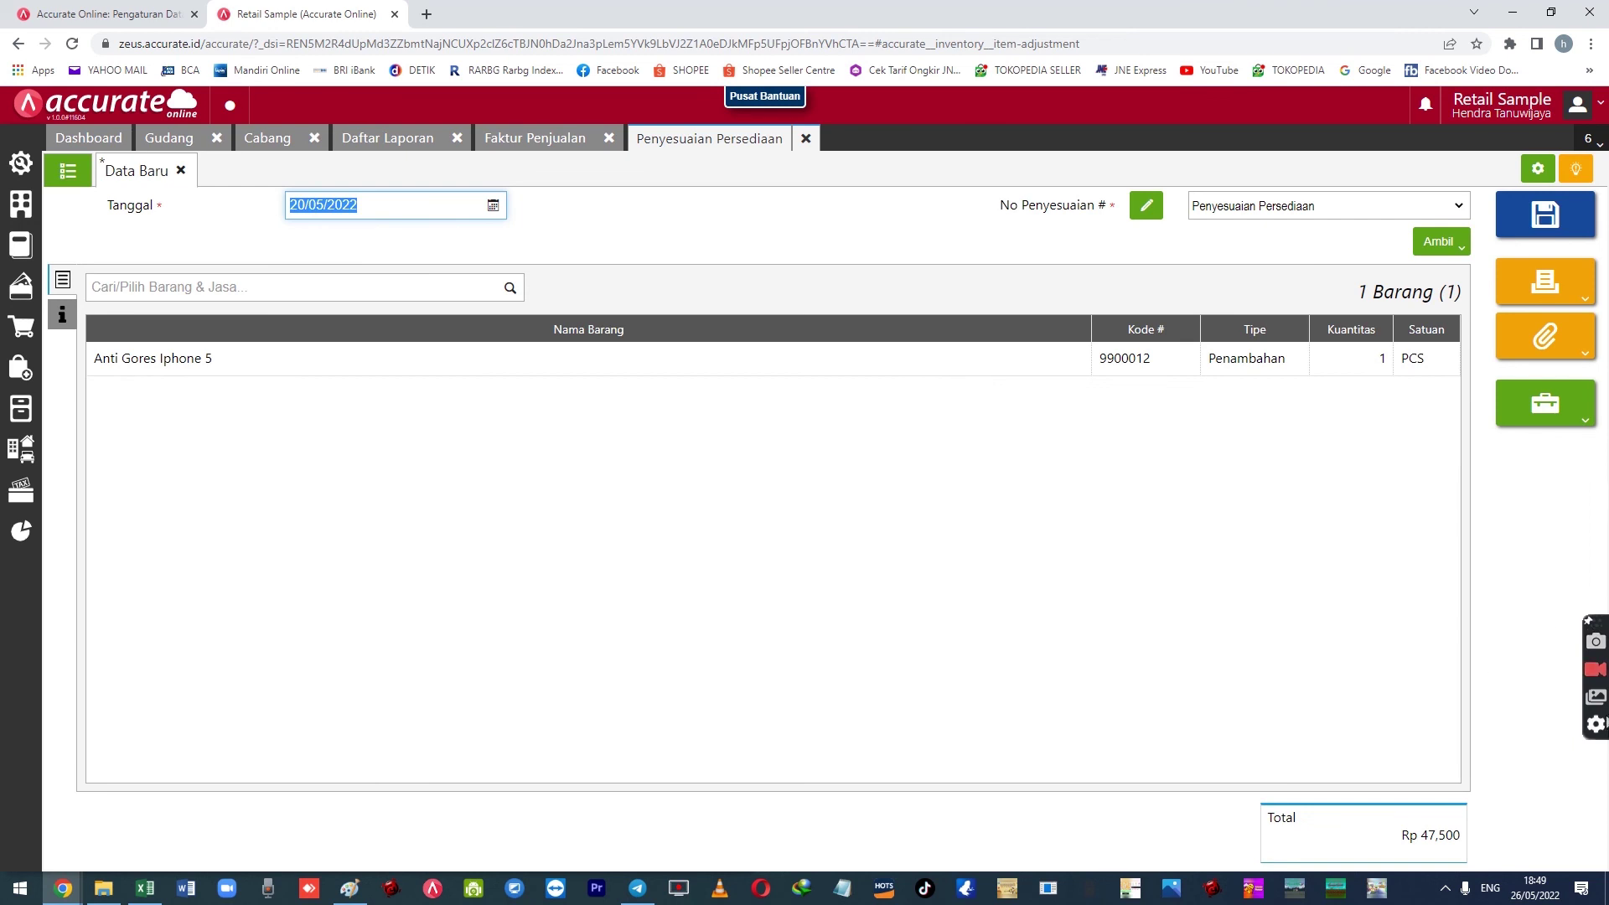